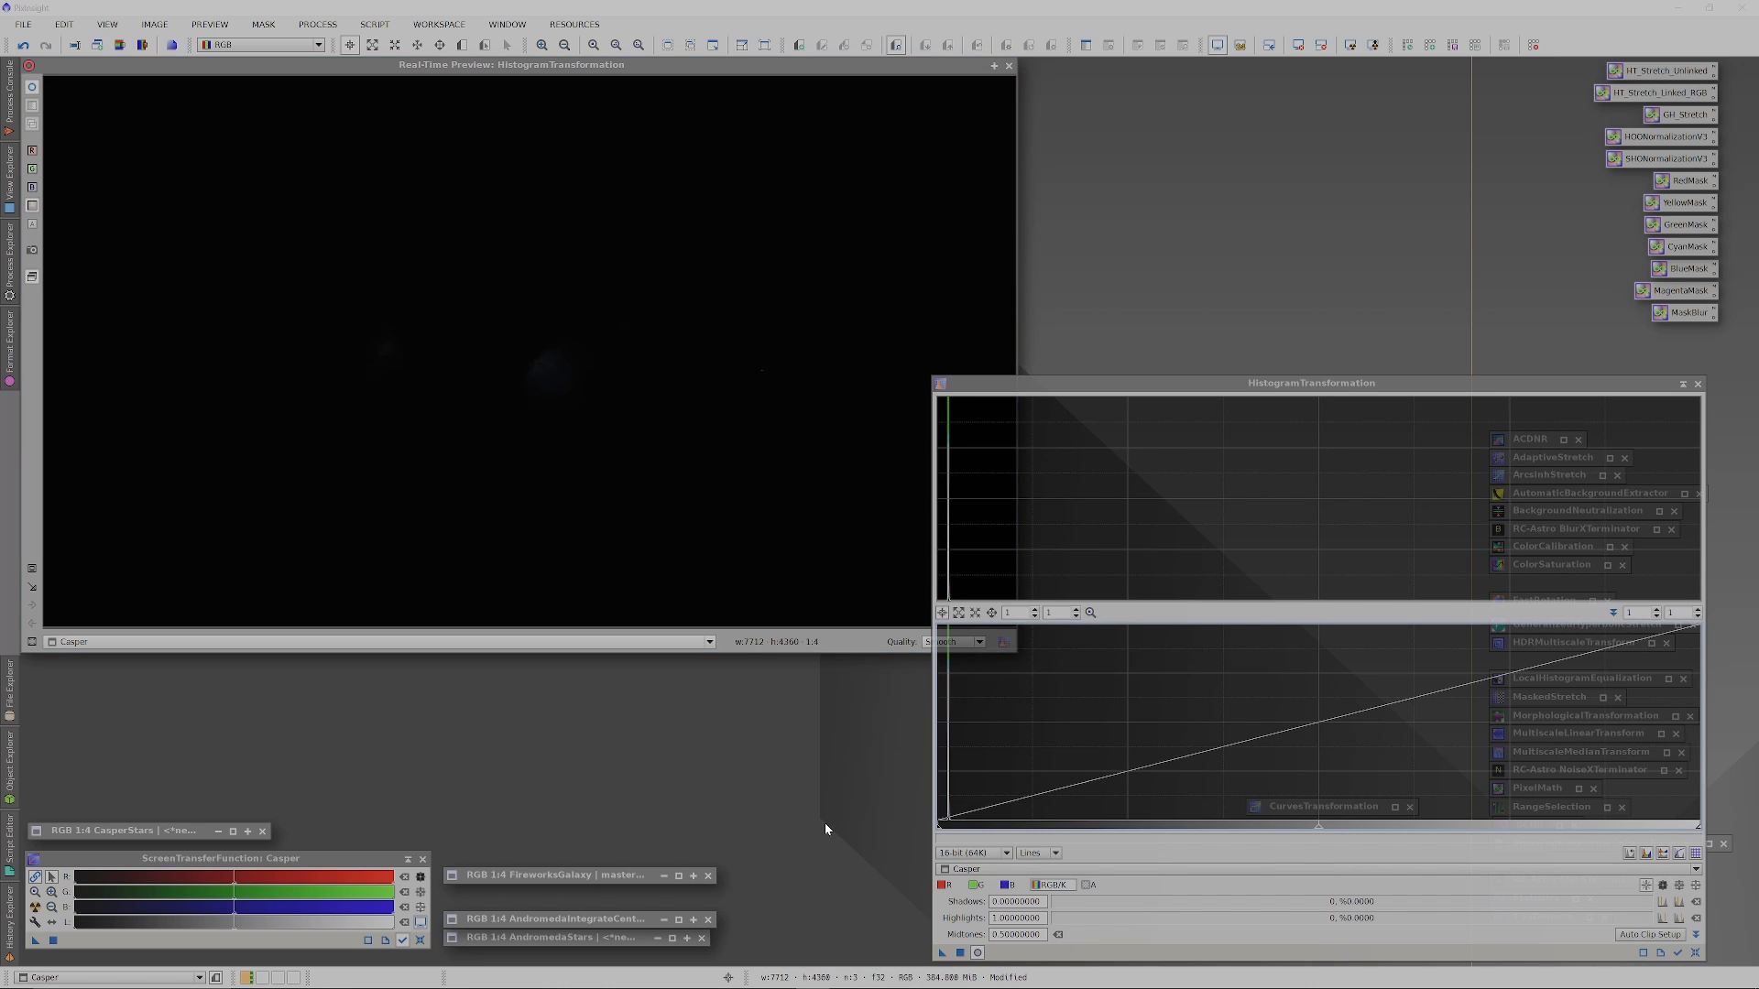
Stretch Casper in HistogramTransformation with the shadows at about 0.0134 and the midtones at about 0.0040.
drag(1319, 832, 955, 833)
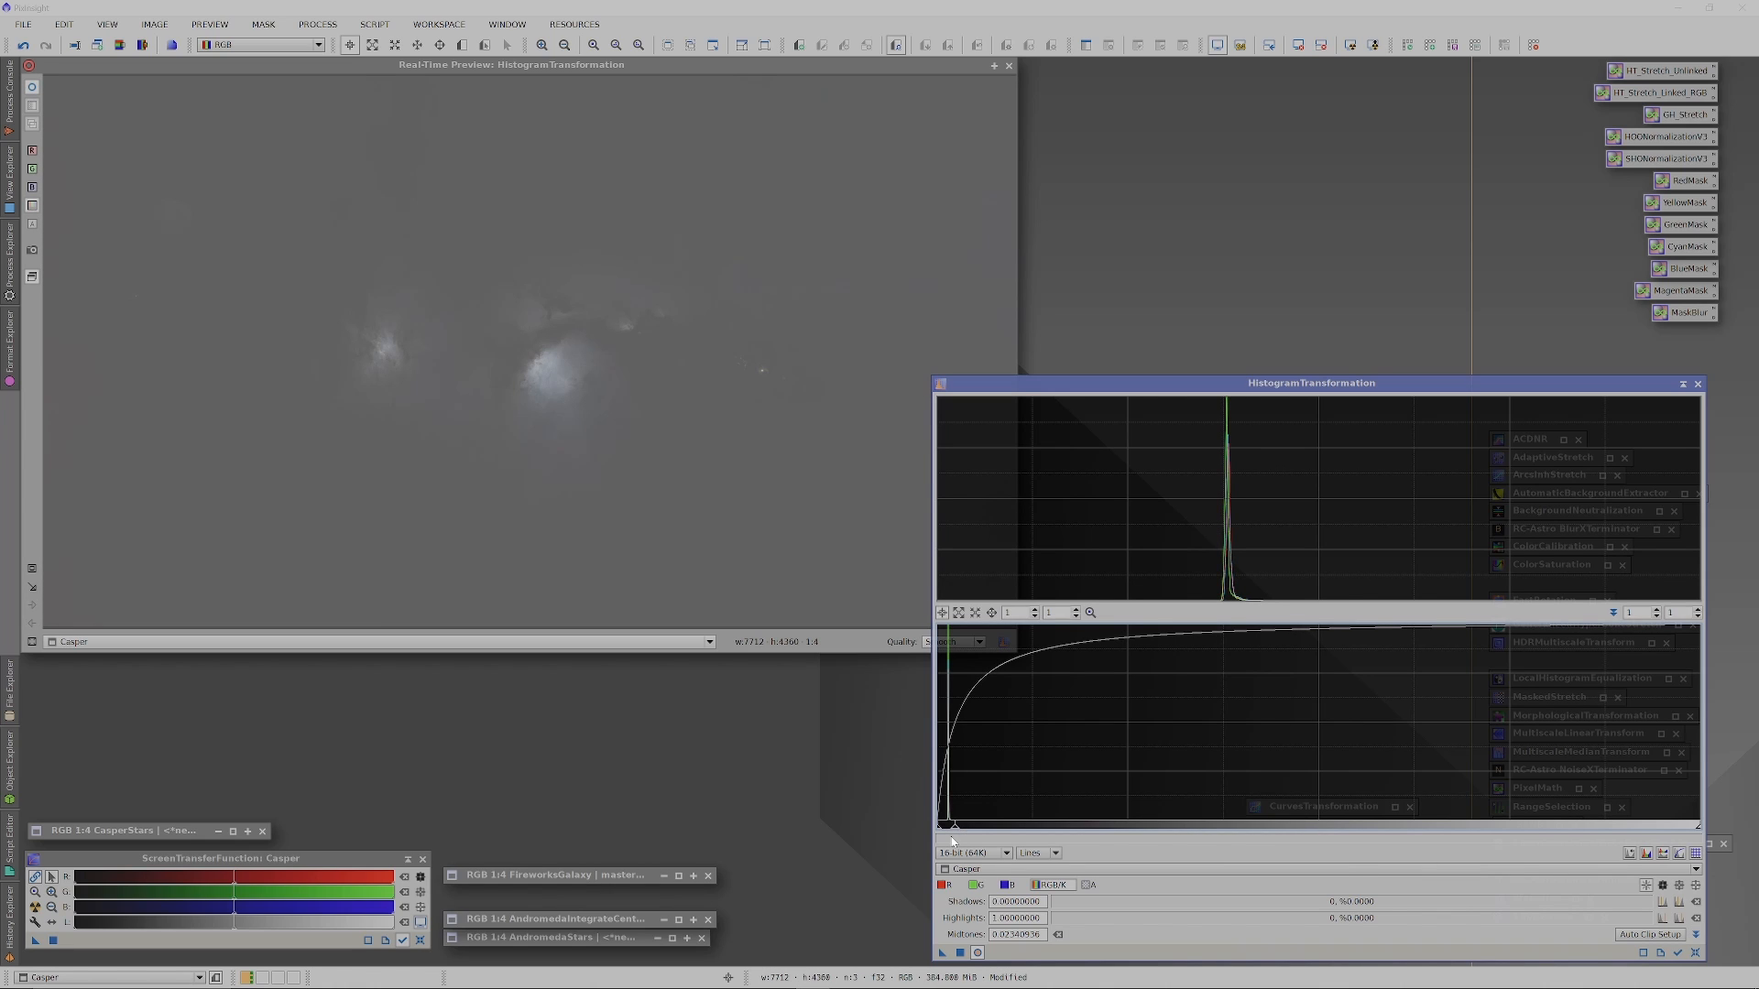
scroll(1012, 613, up, 18)
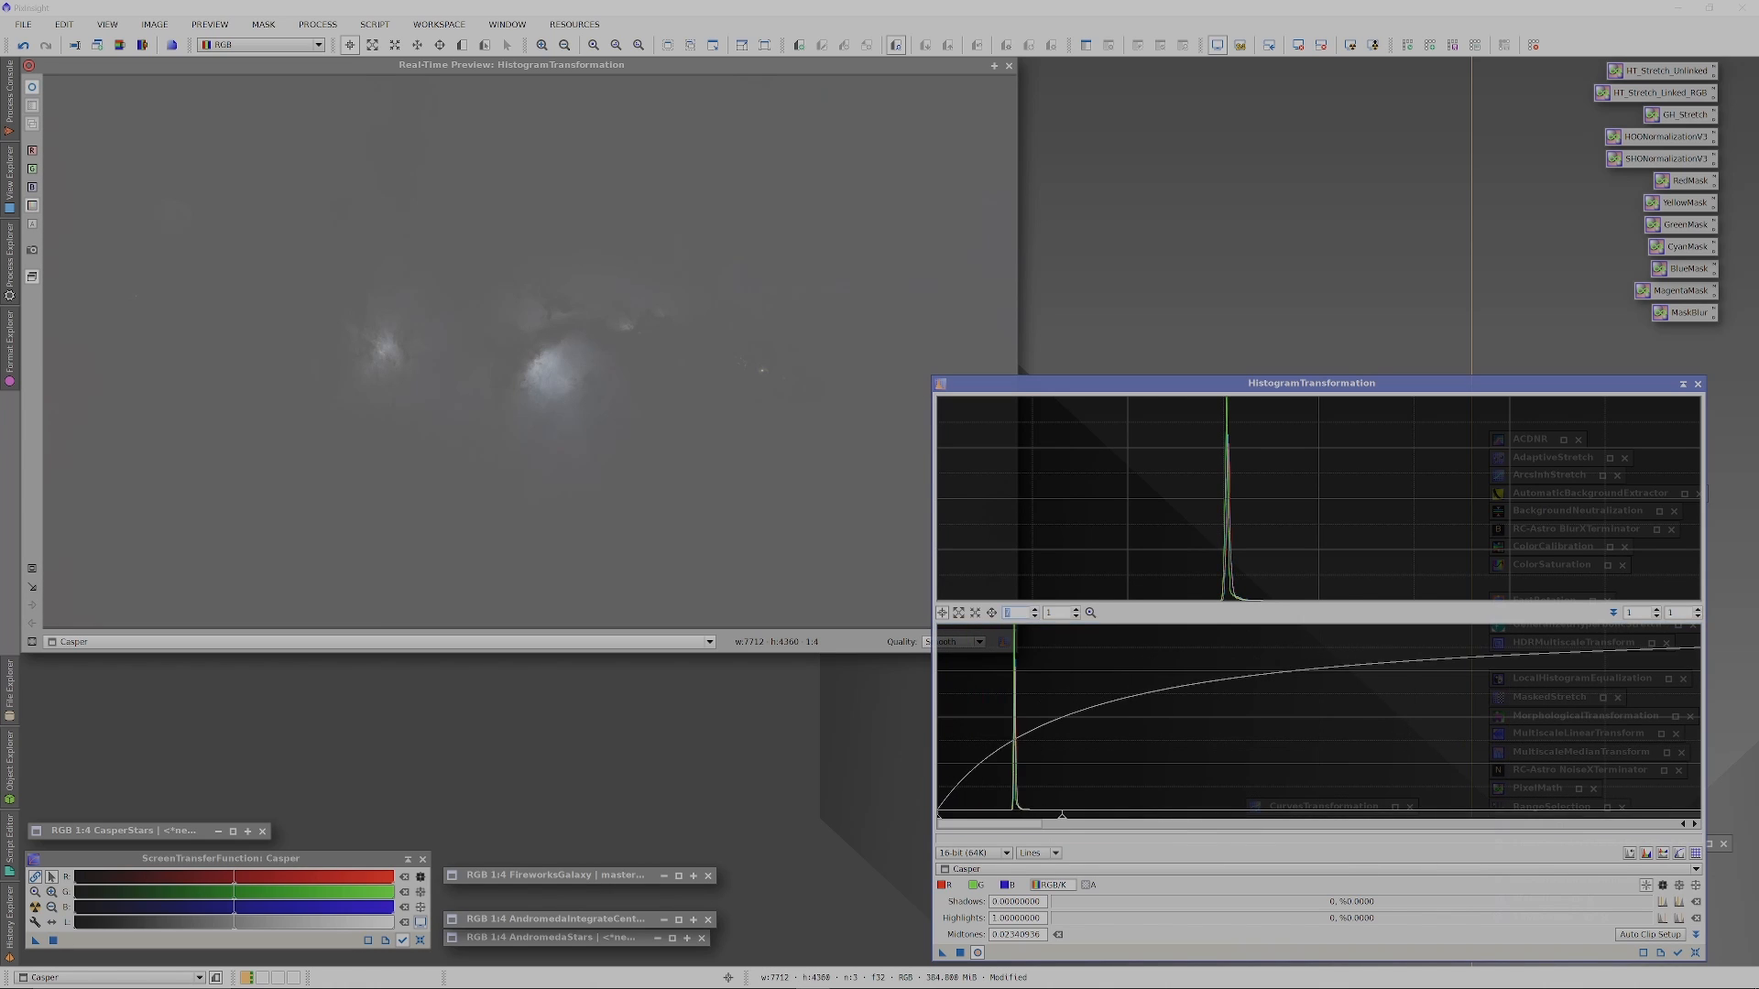
scroll(1012, 613, up, 15)
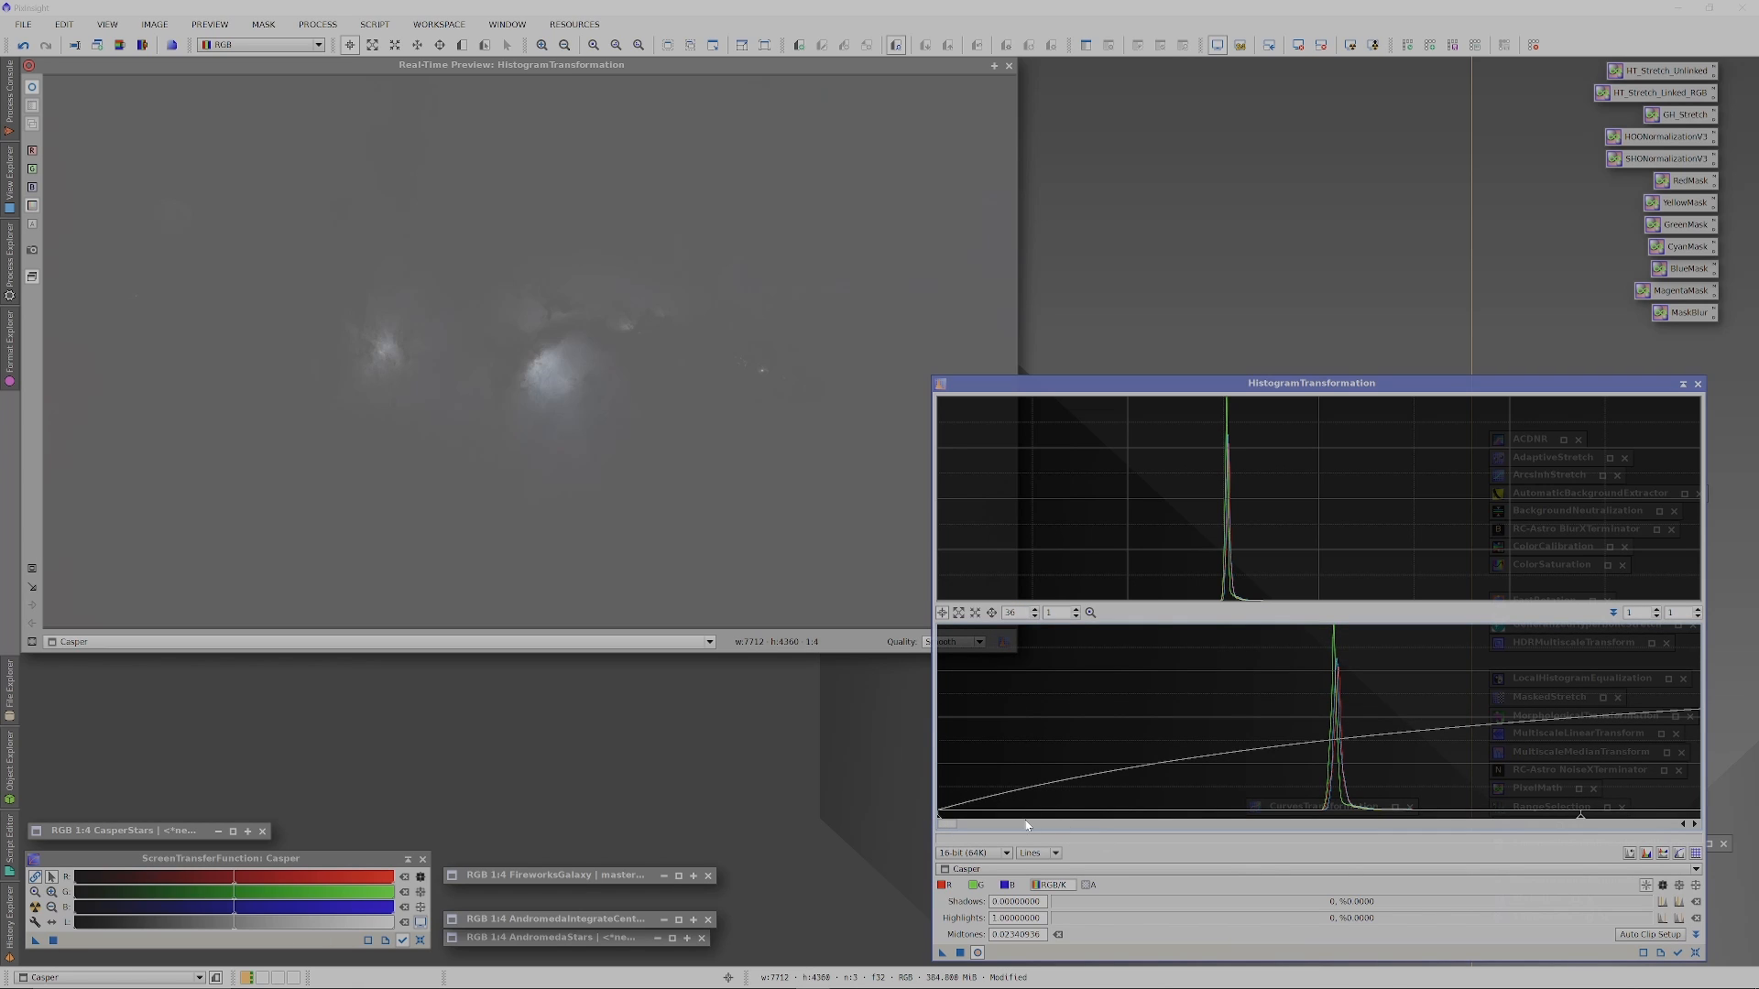
drag(937, 816, 1289, 837)
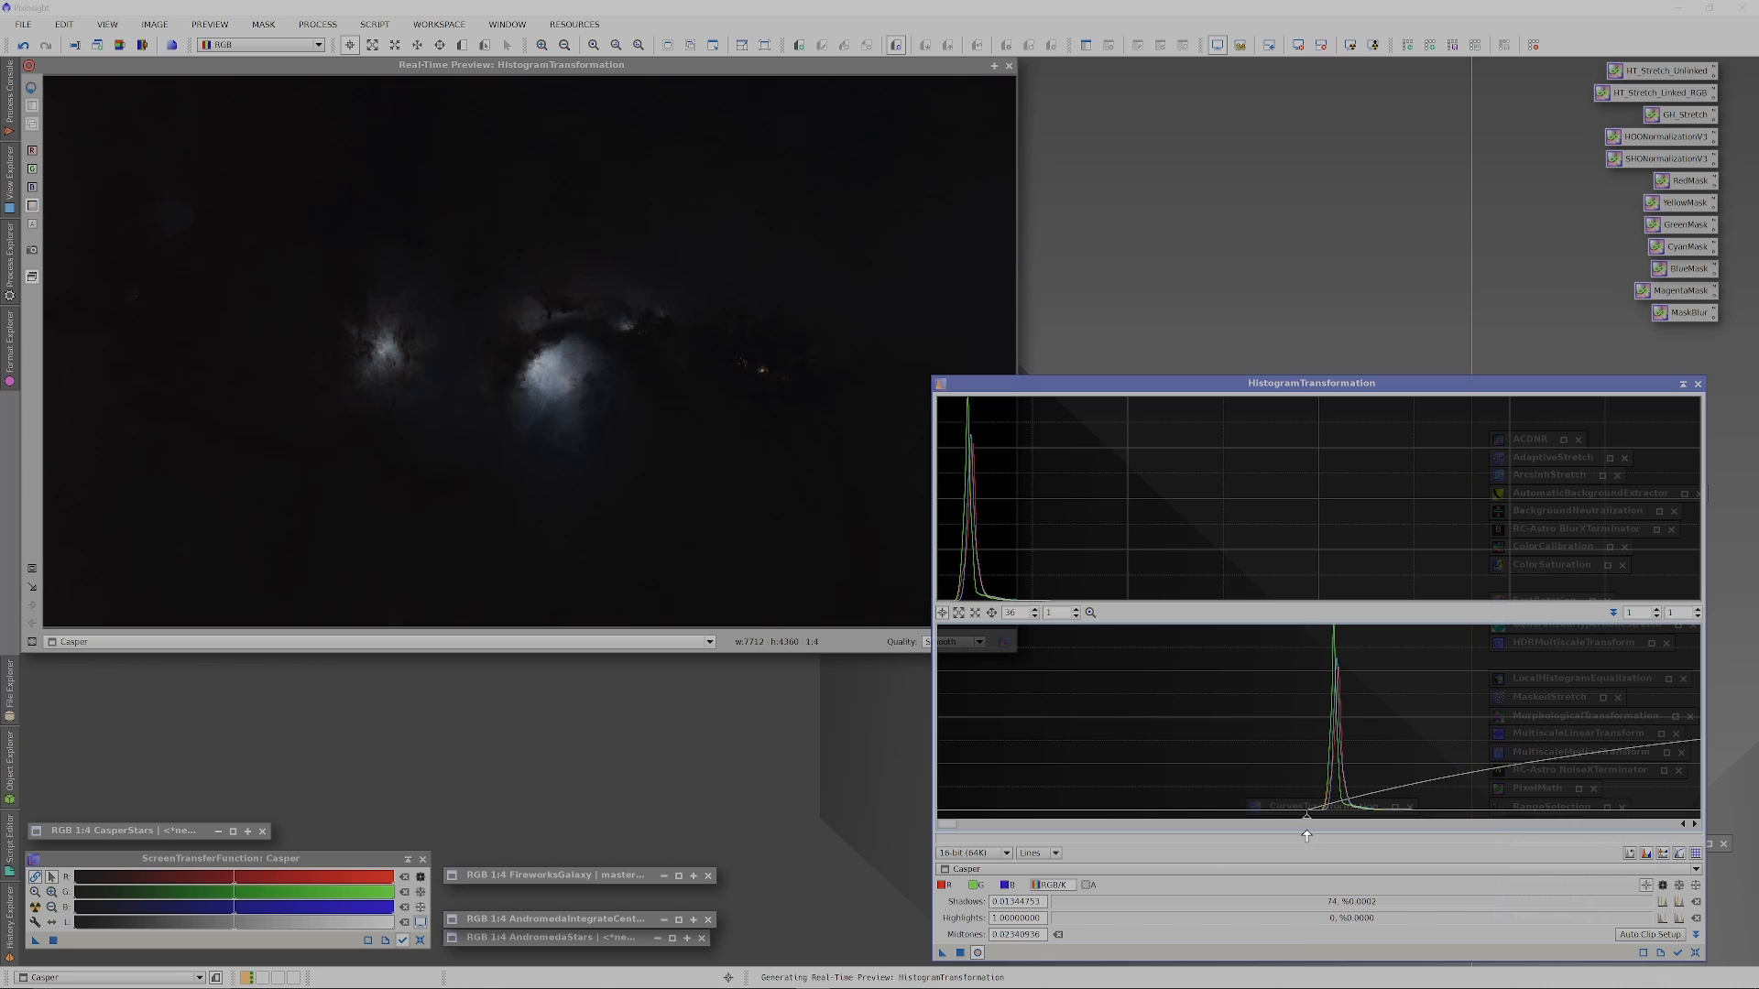
drag(958, 825, 966, 825)
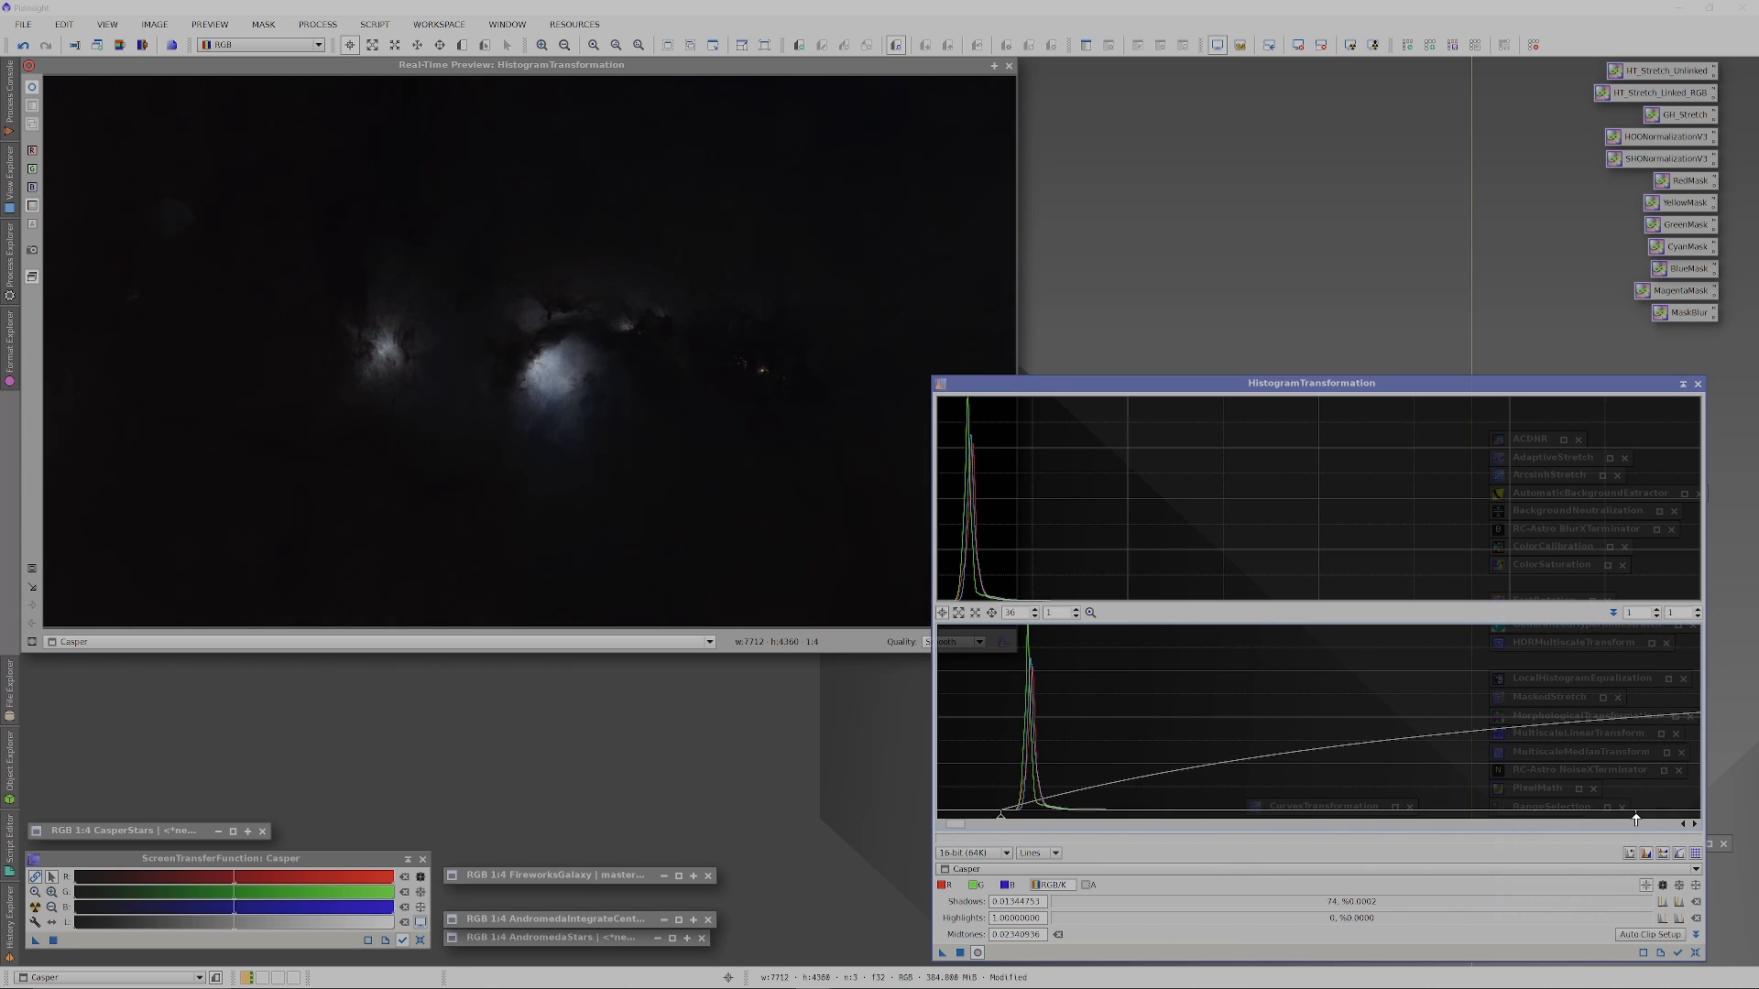
drag(1636, 821, 1111, 831)
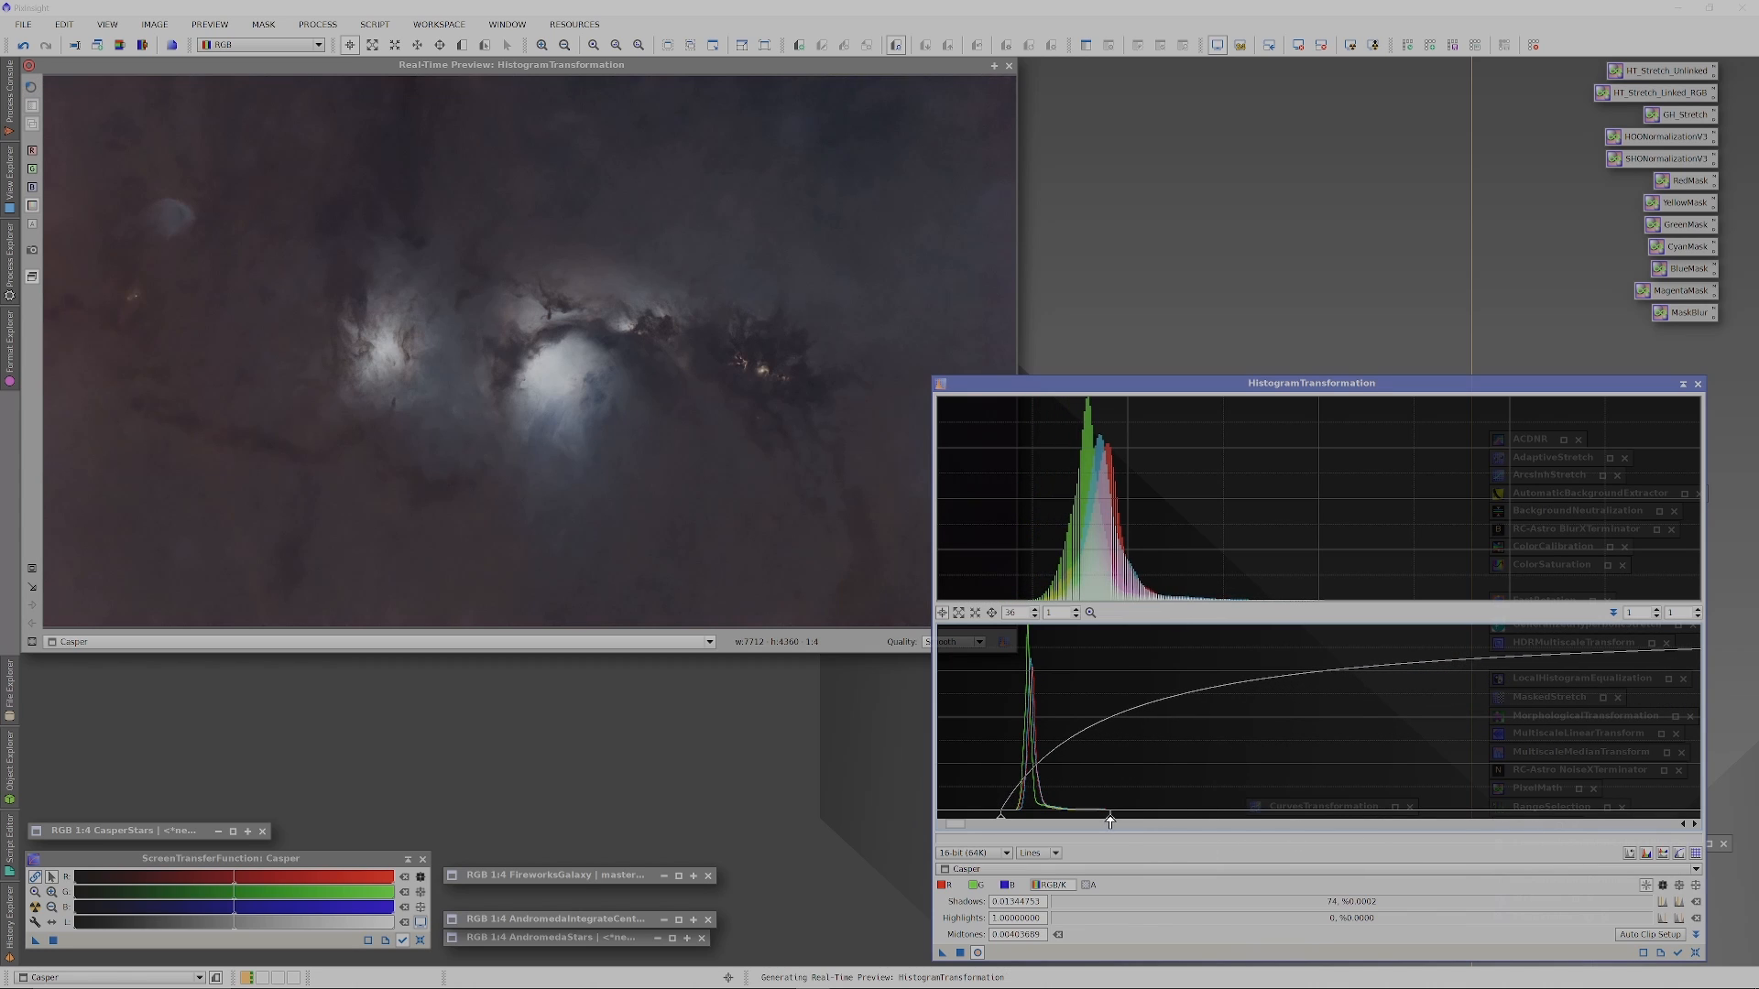
Magnify the histogram to 200 horizontally and raise the shadows clipping point to about 0.0139, near the histogram peak's foot.
drag(1018, 614, 994, 615)
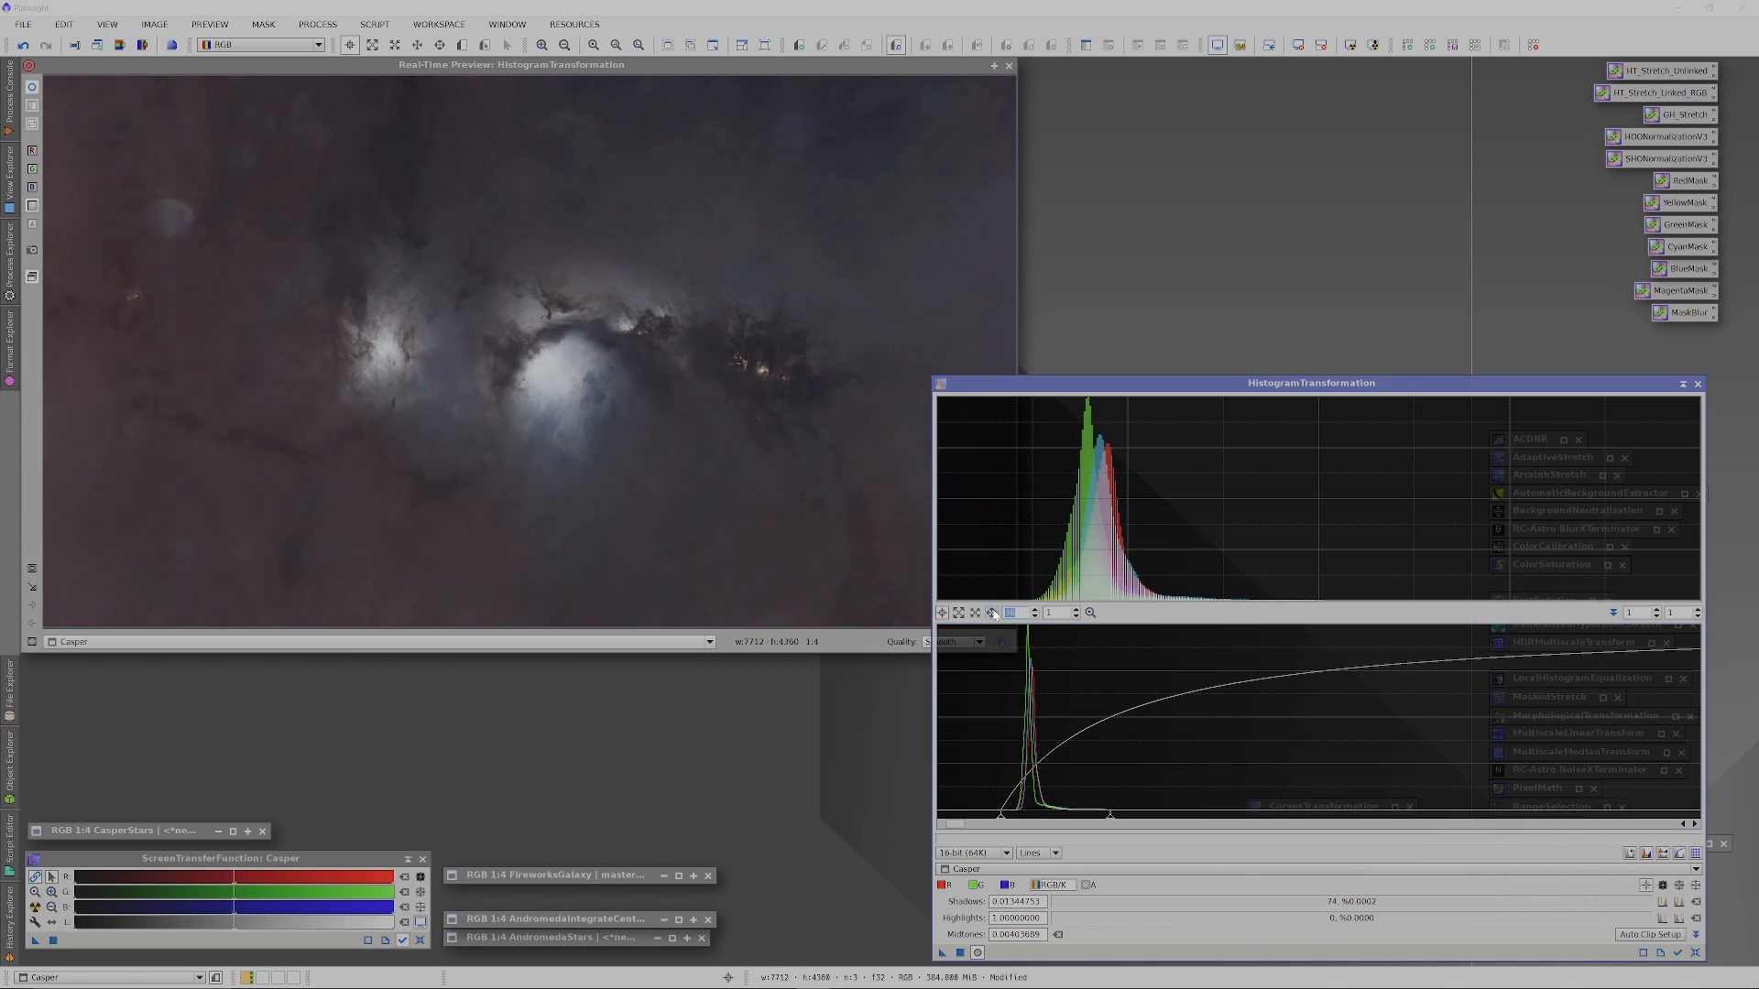
text(100)
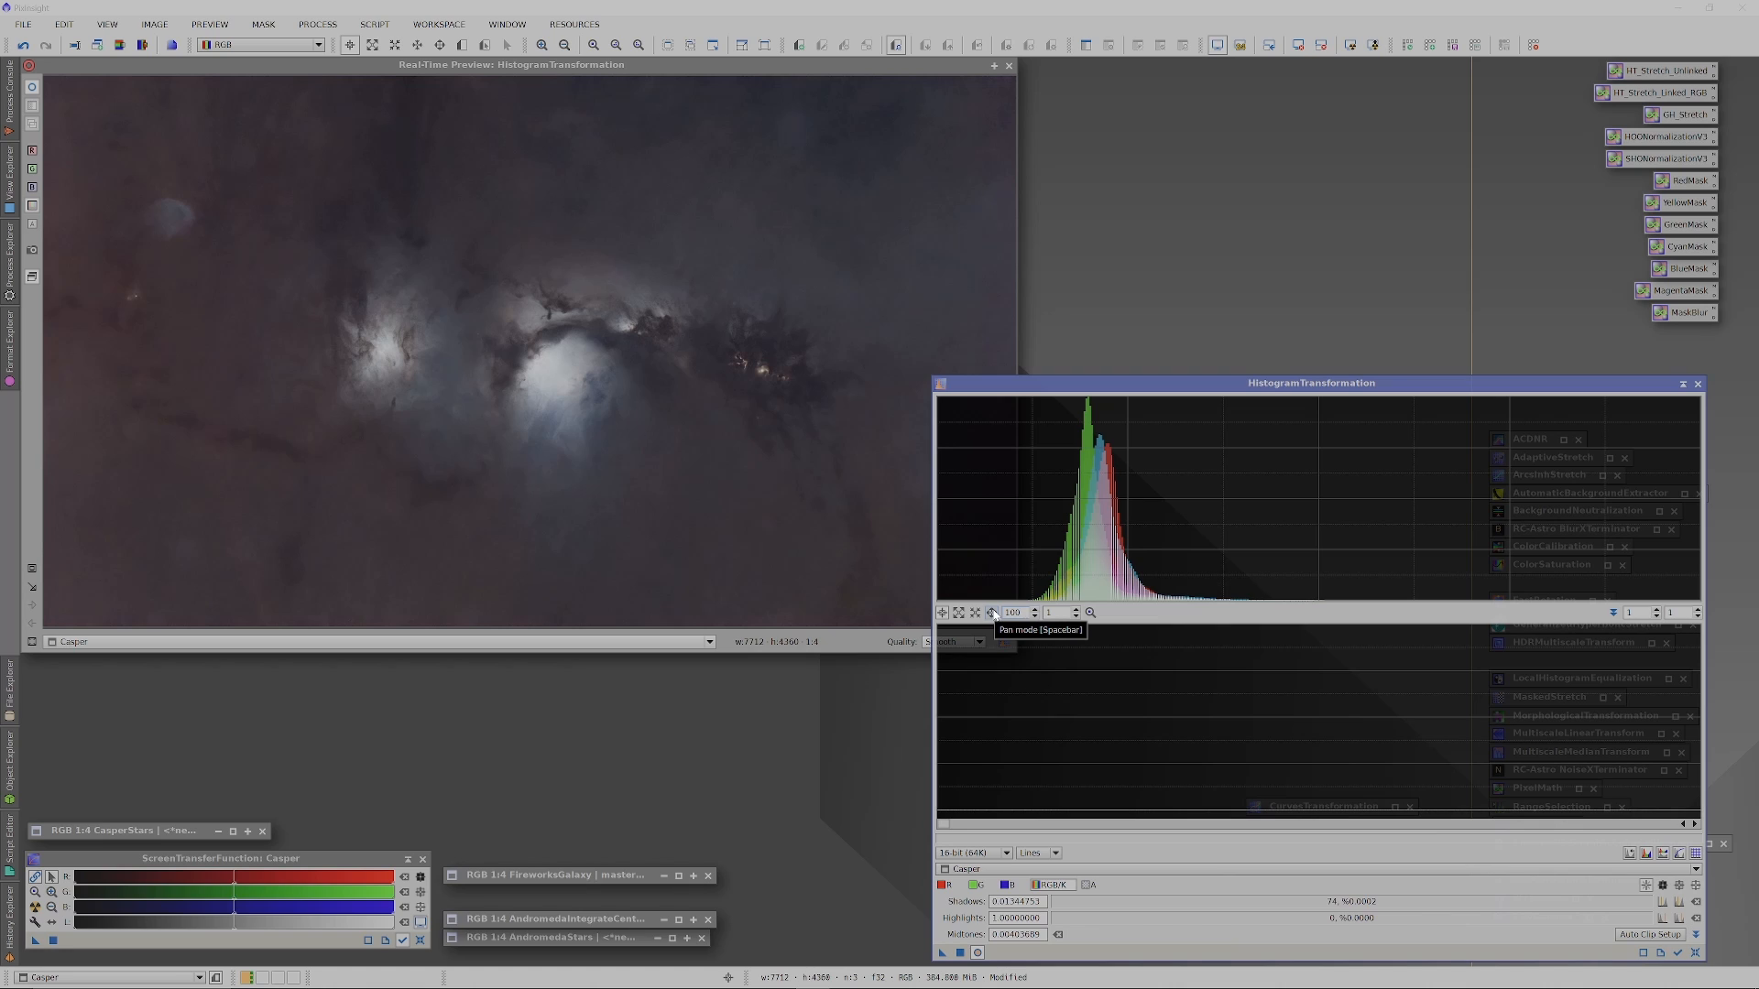
drag(944, 826, 952, 827)
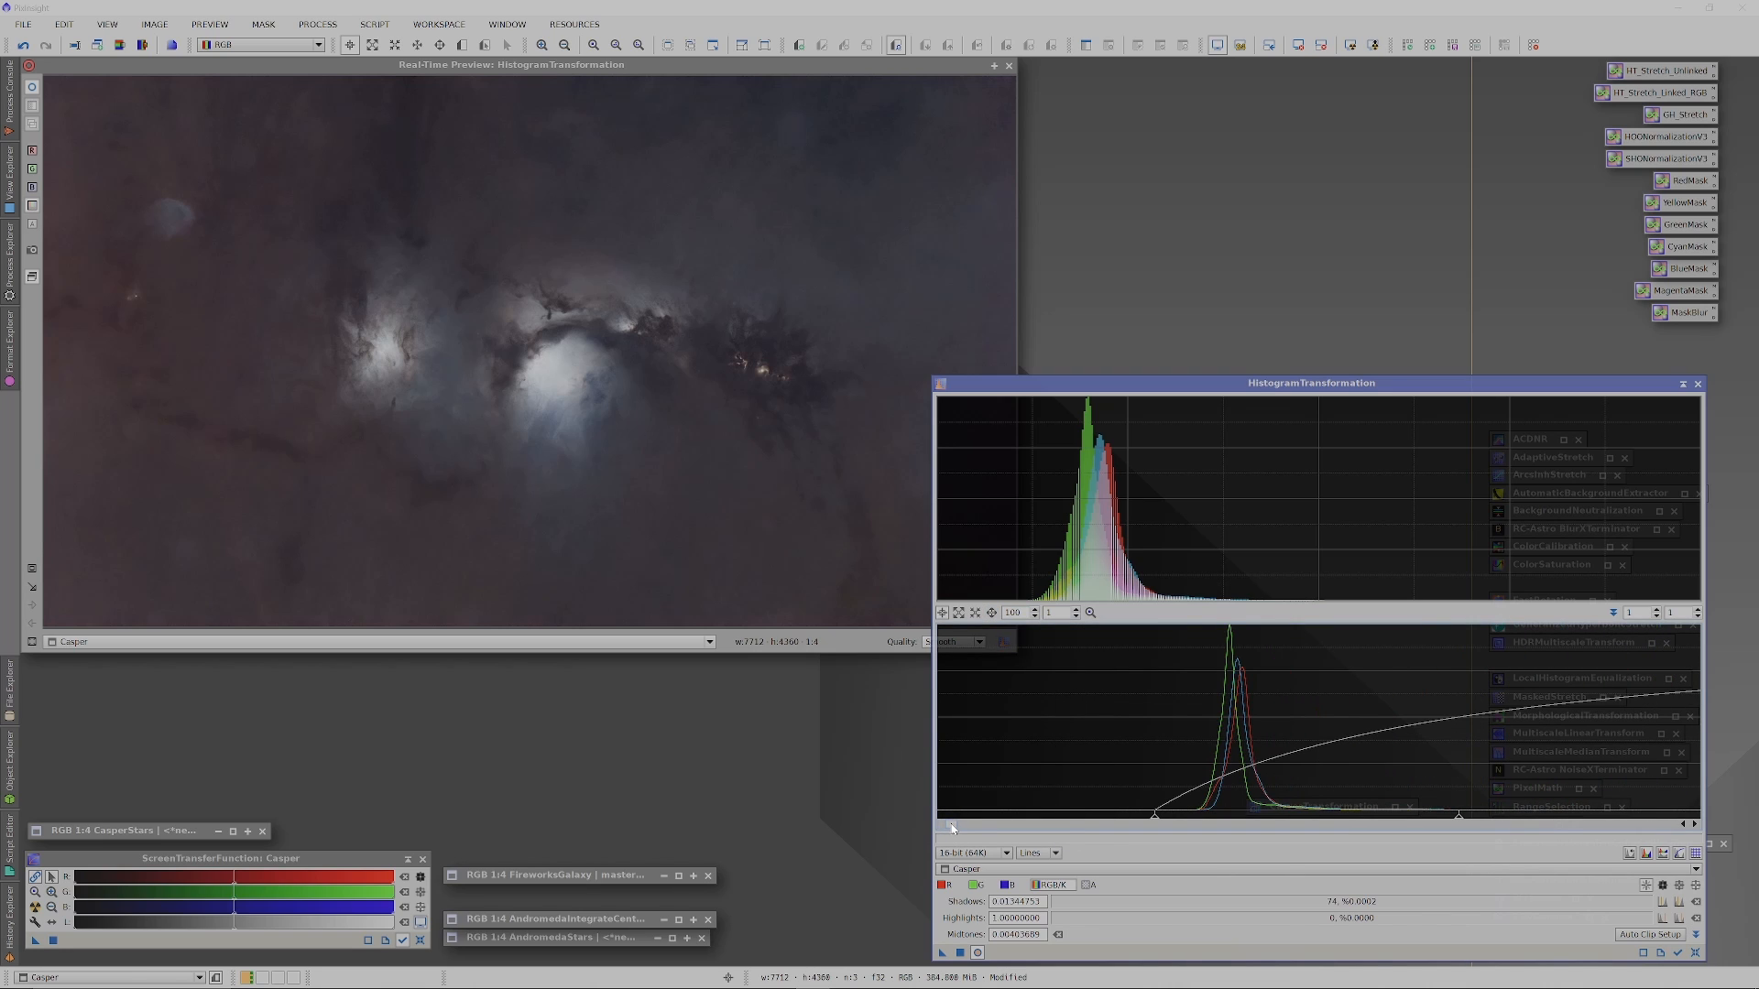
double_click(1013, 613)
text(200)
key(Return)
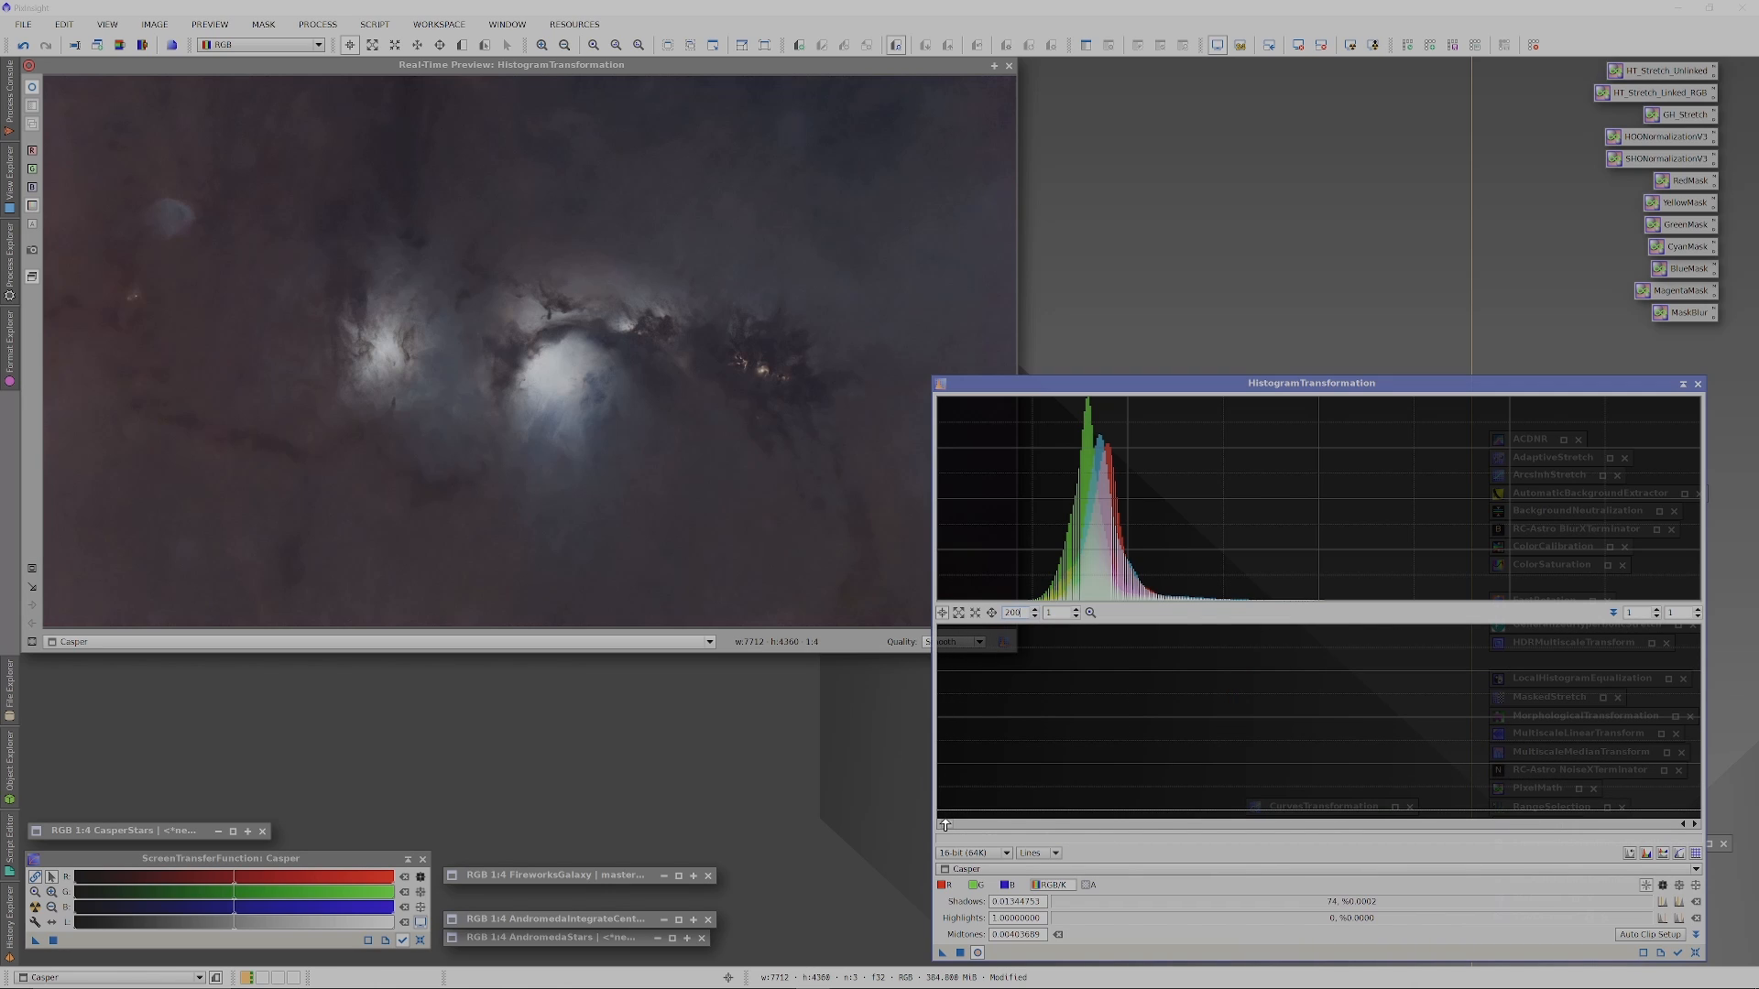
drag(941, 824, 1350, 829)
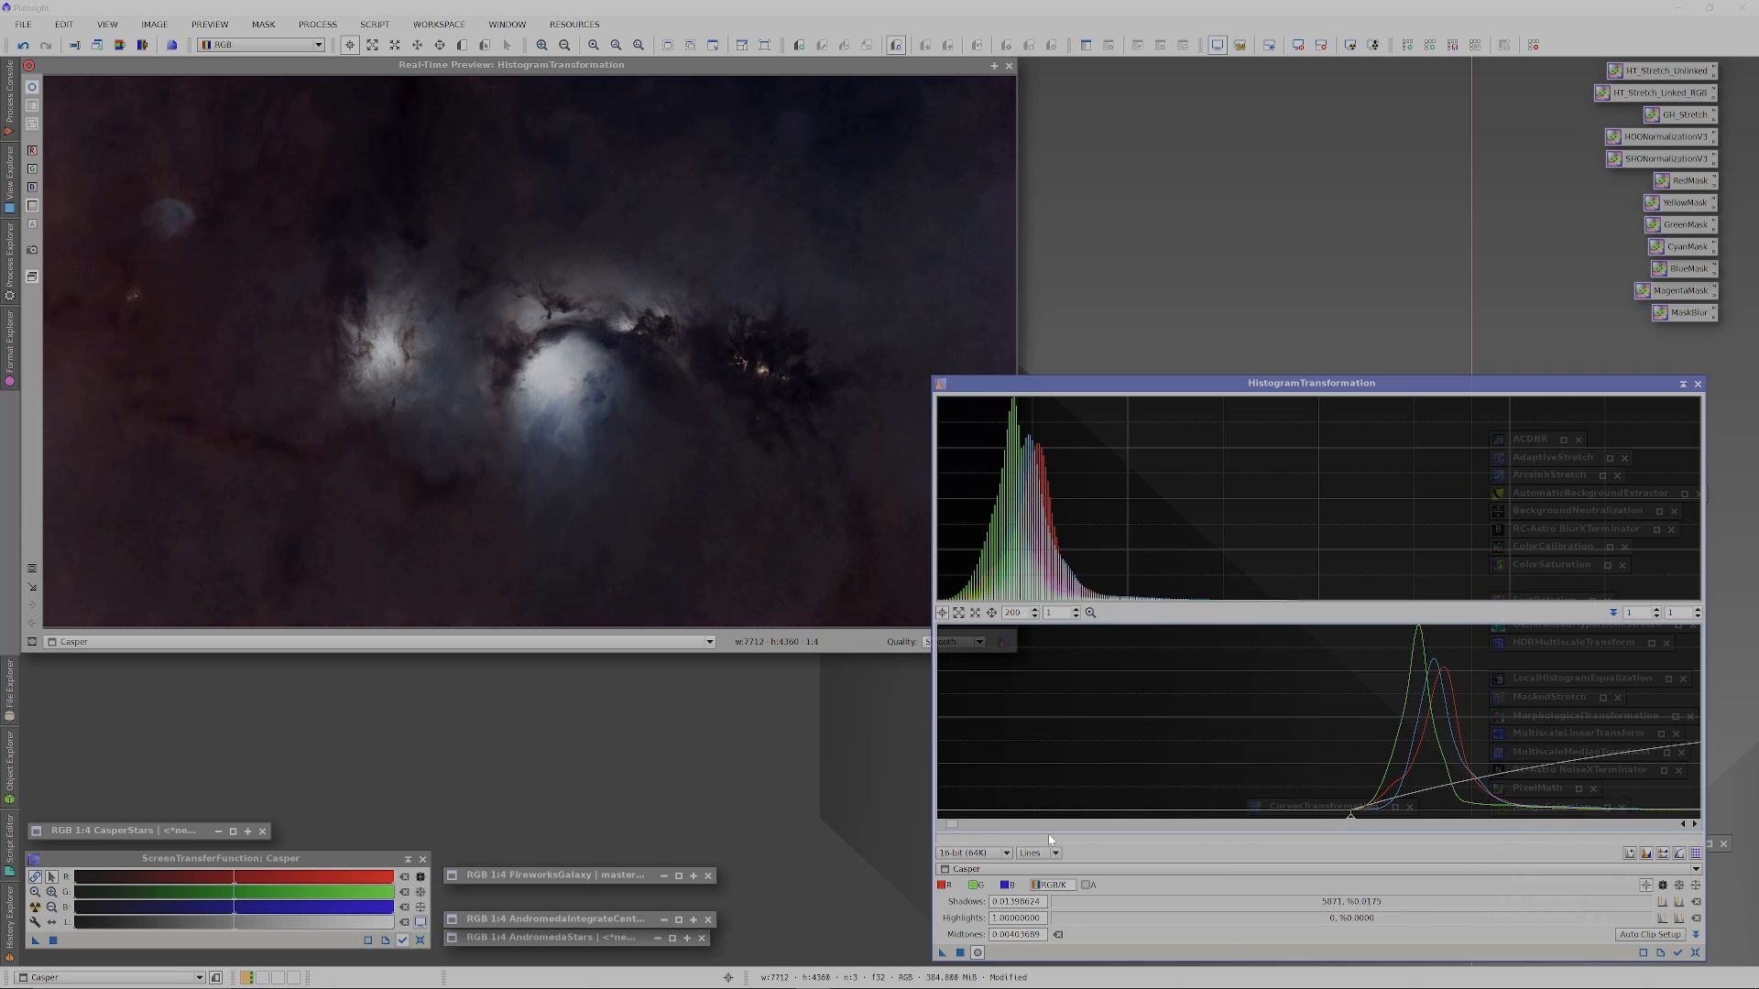
Fine-tune the midtones balance of the Casper stretch to about 0.0034.
drag(953, 825, 955, 826)
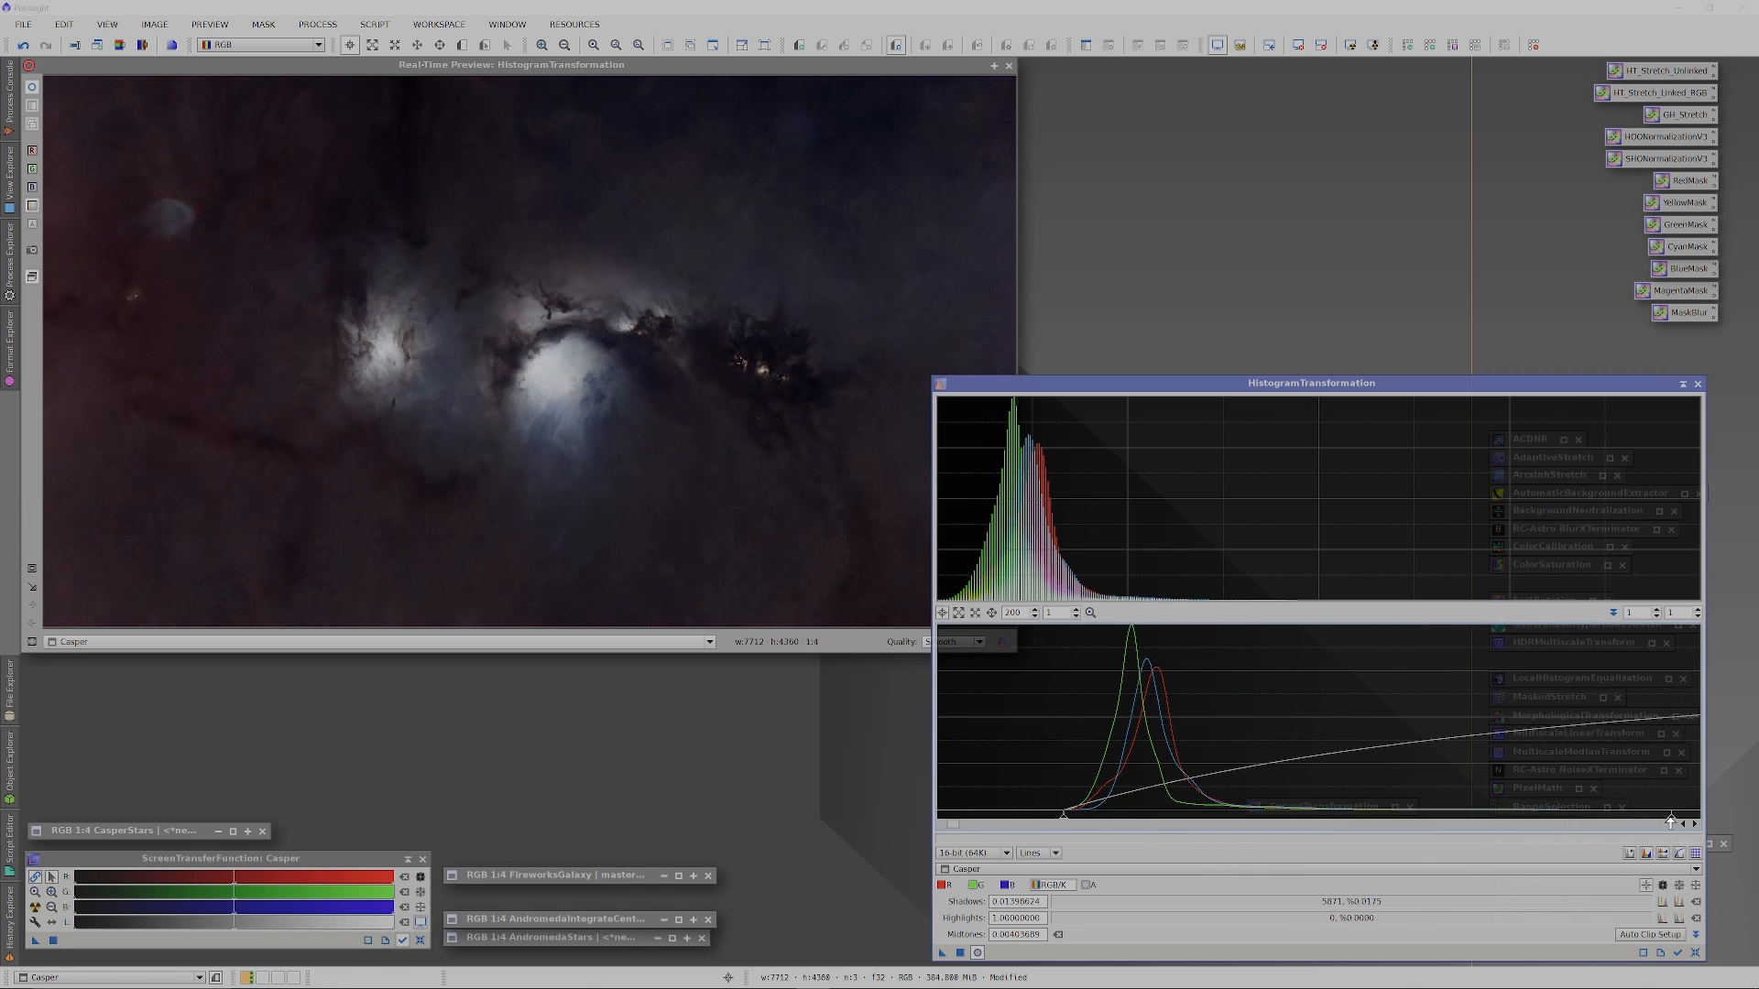
drag(1670, 822, 1404, 825)
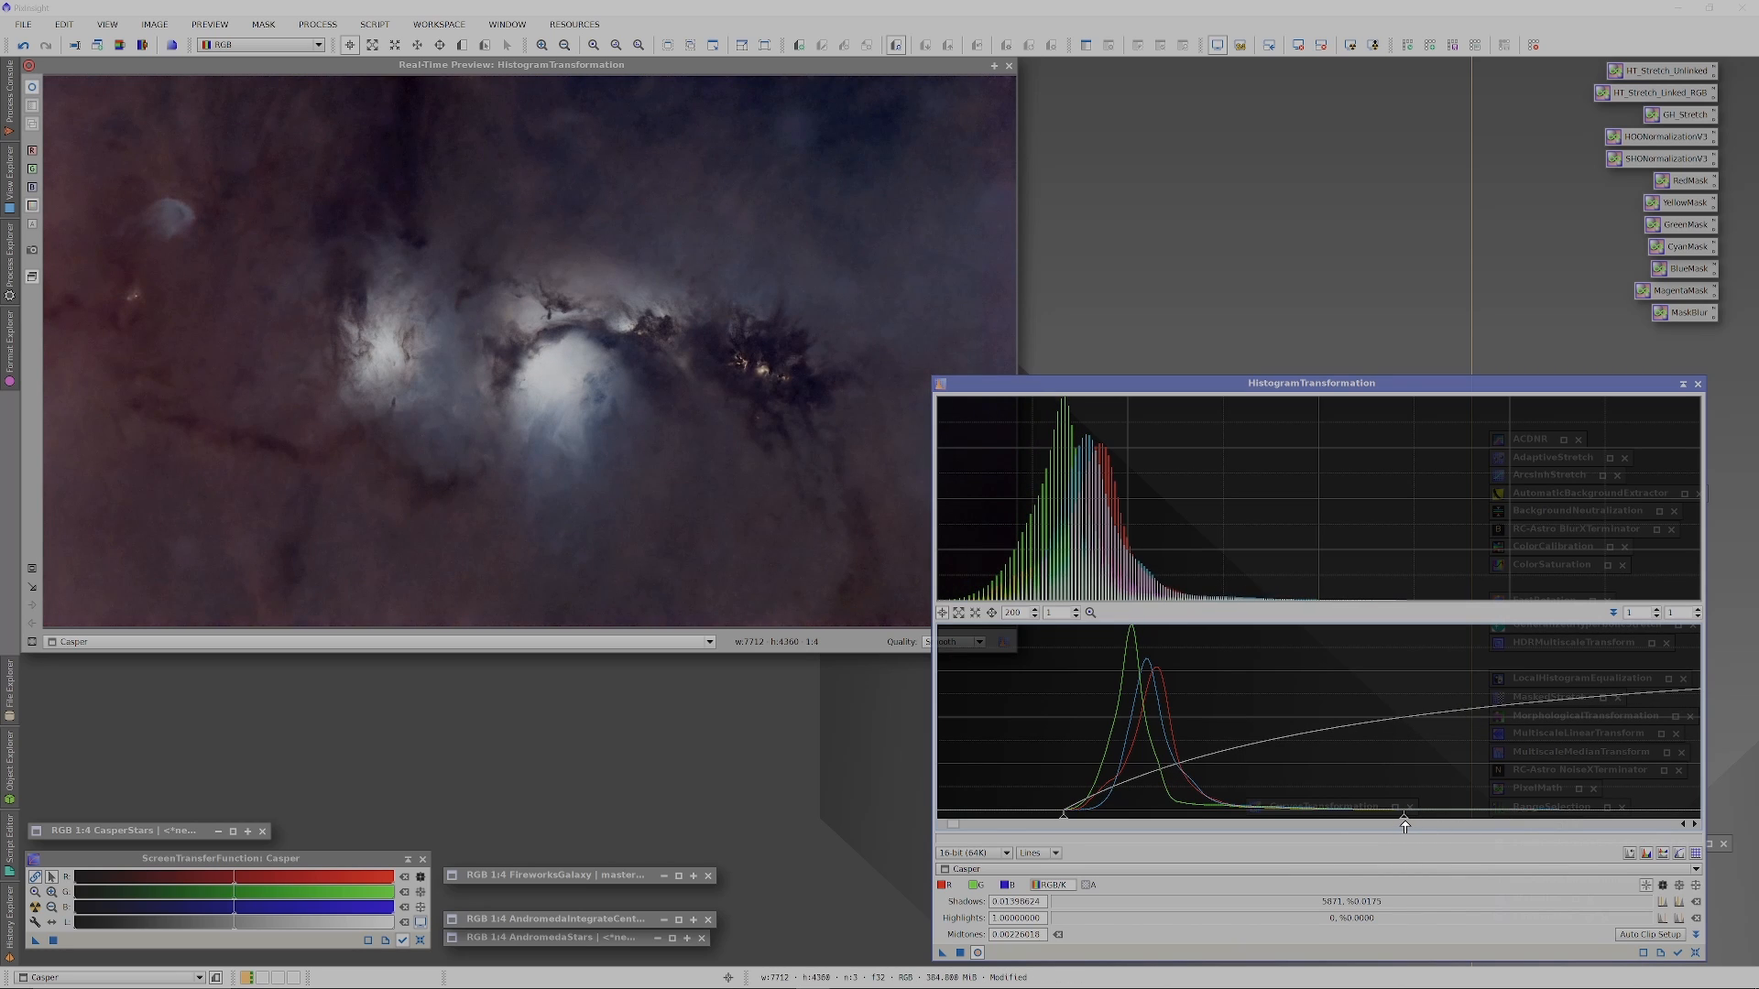
drag(1404, 825, 1399, 823)
drag(950, 824, 952, 824)
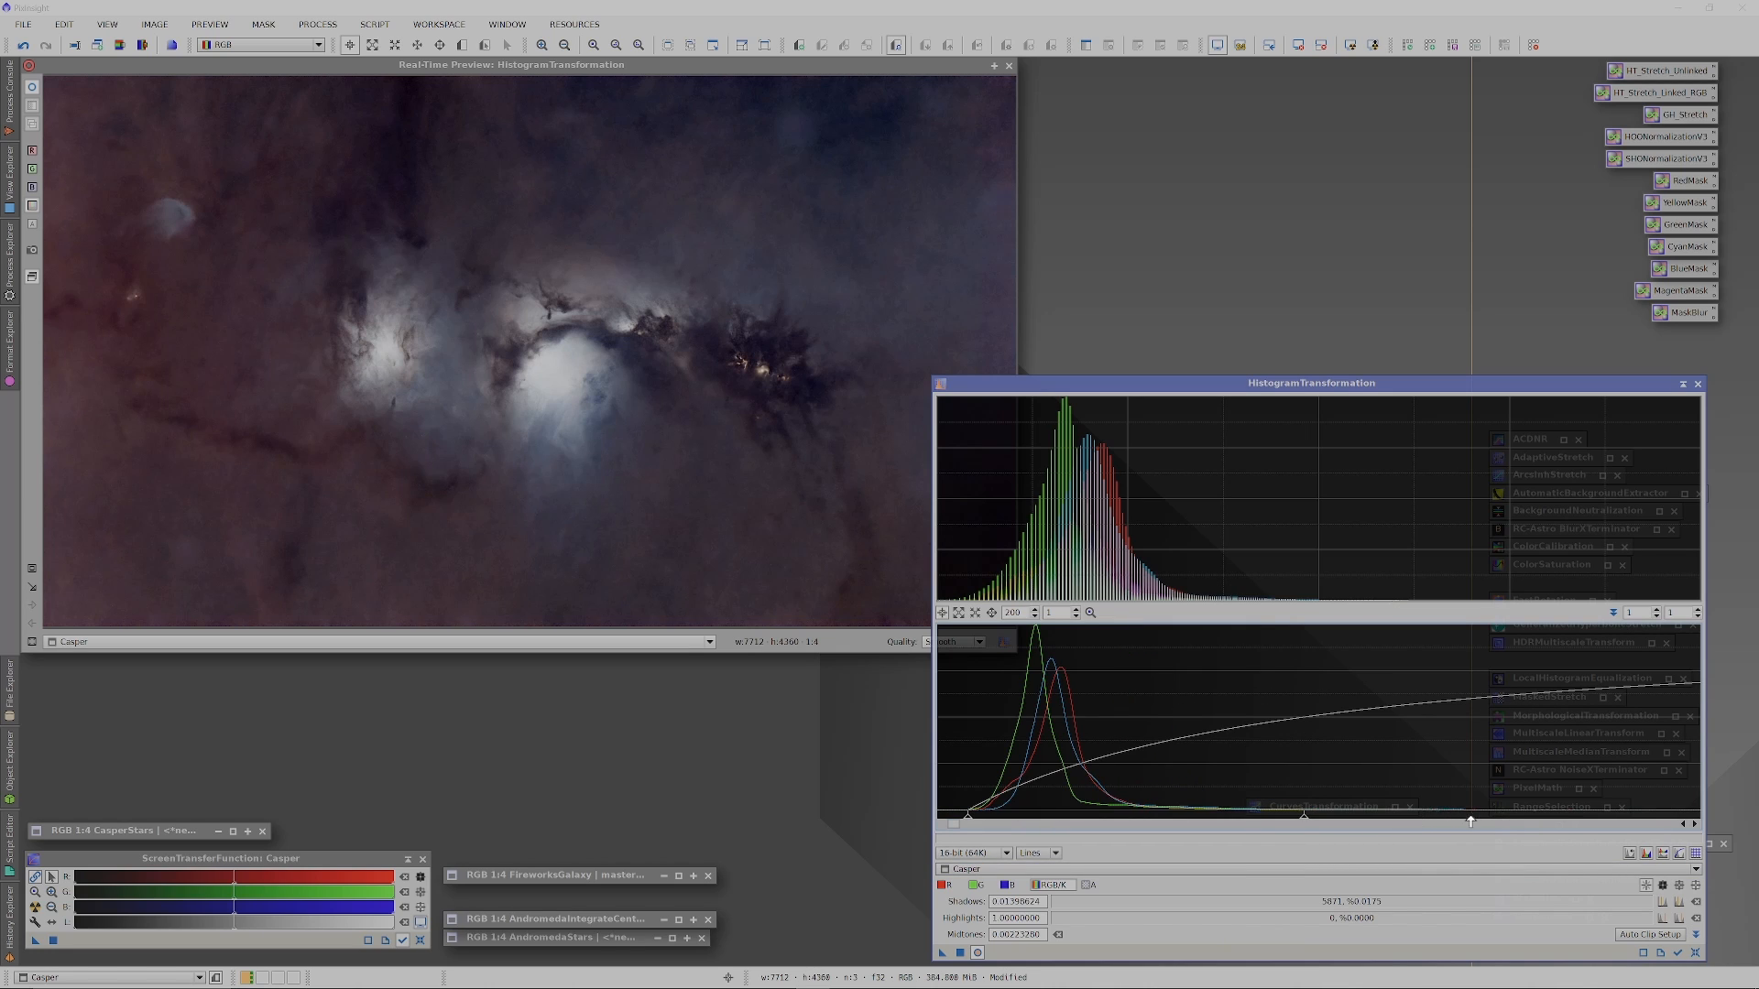
drag(1304, 822, 1482, 824)
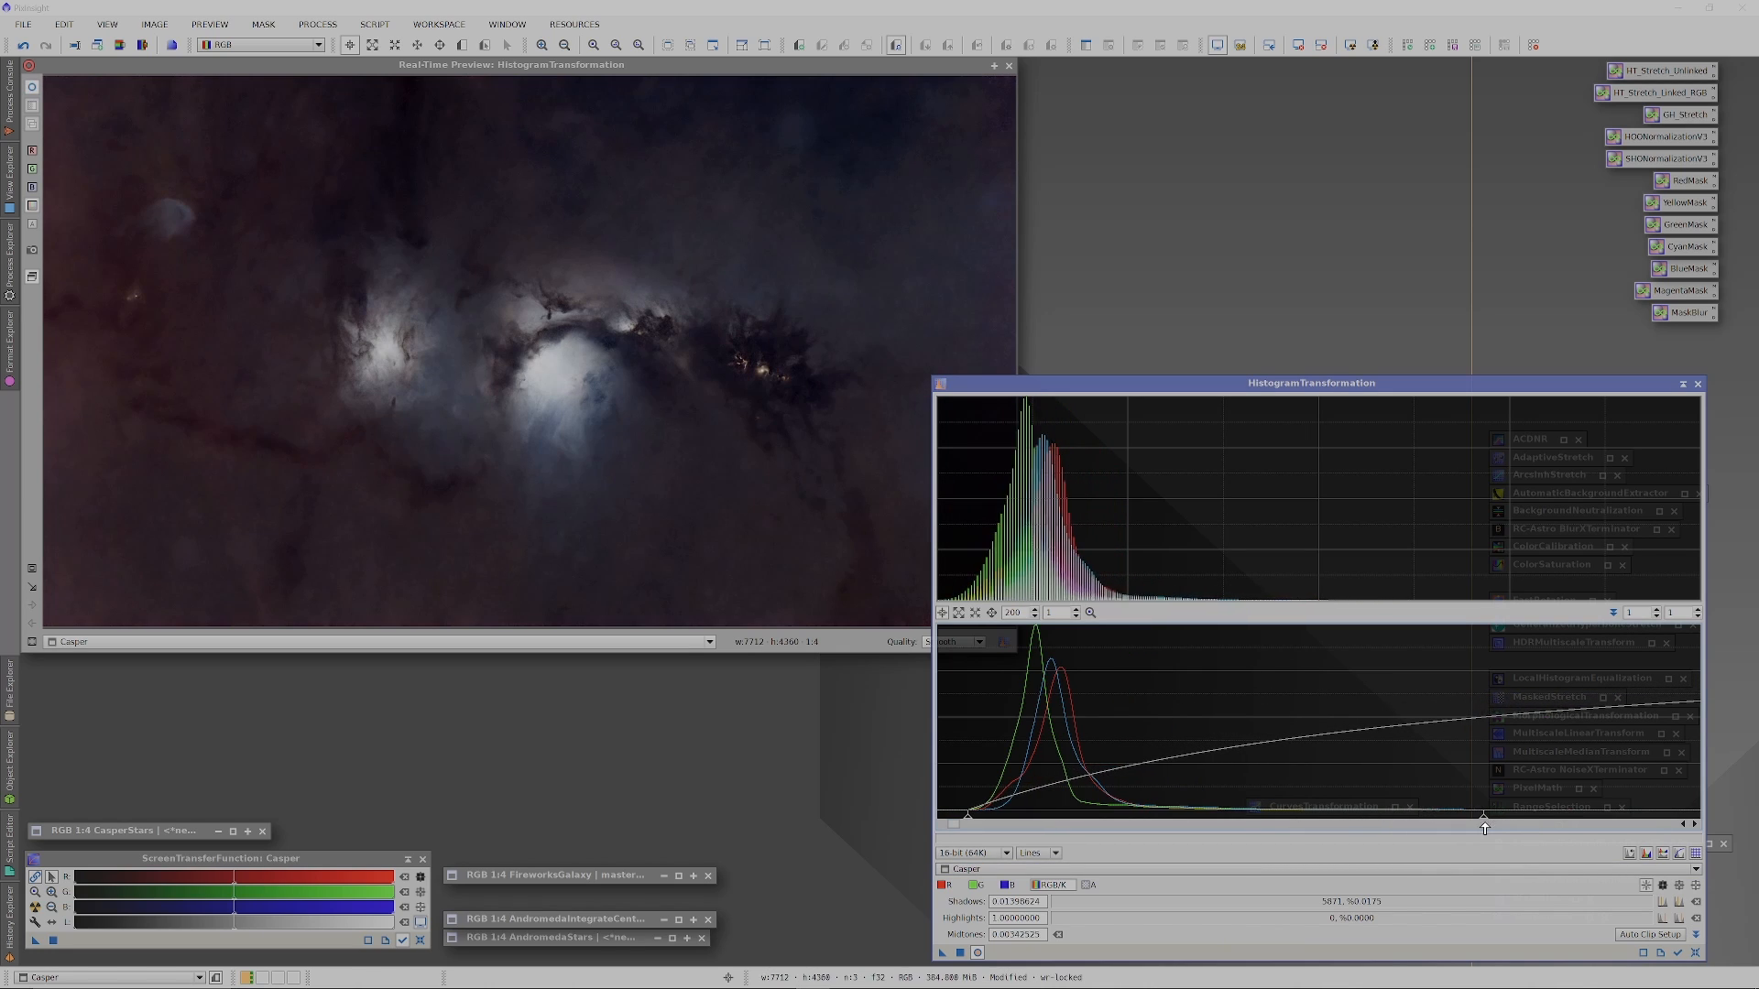
mouse_move(952, 824)
mouse_down()
mouse_move(973, 837)
mouse_move(931, 832)
mouse_up()
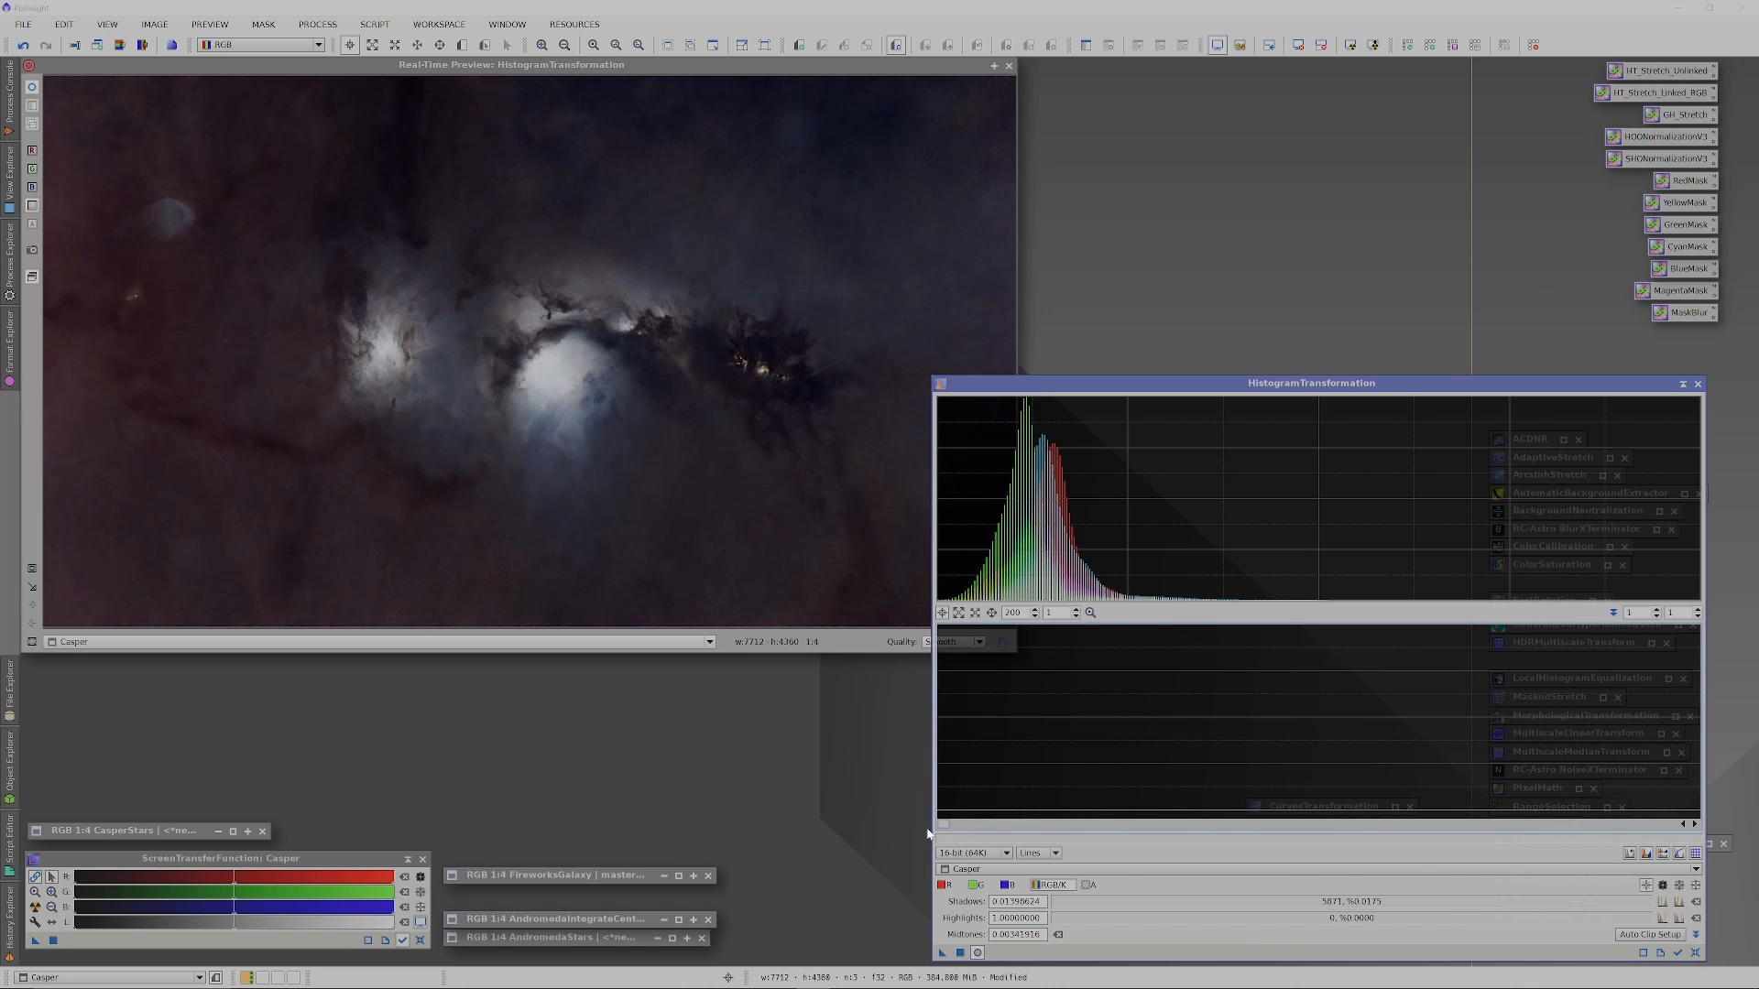
Close the real-time preview, apply the histogram stretch to the Casper image and minimize HistogramTransformation.
click(1008, 66)
drag(941, 952, 689, 436)
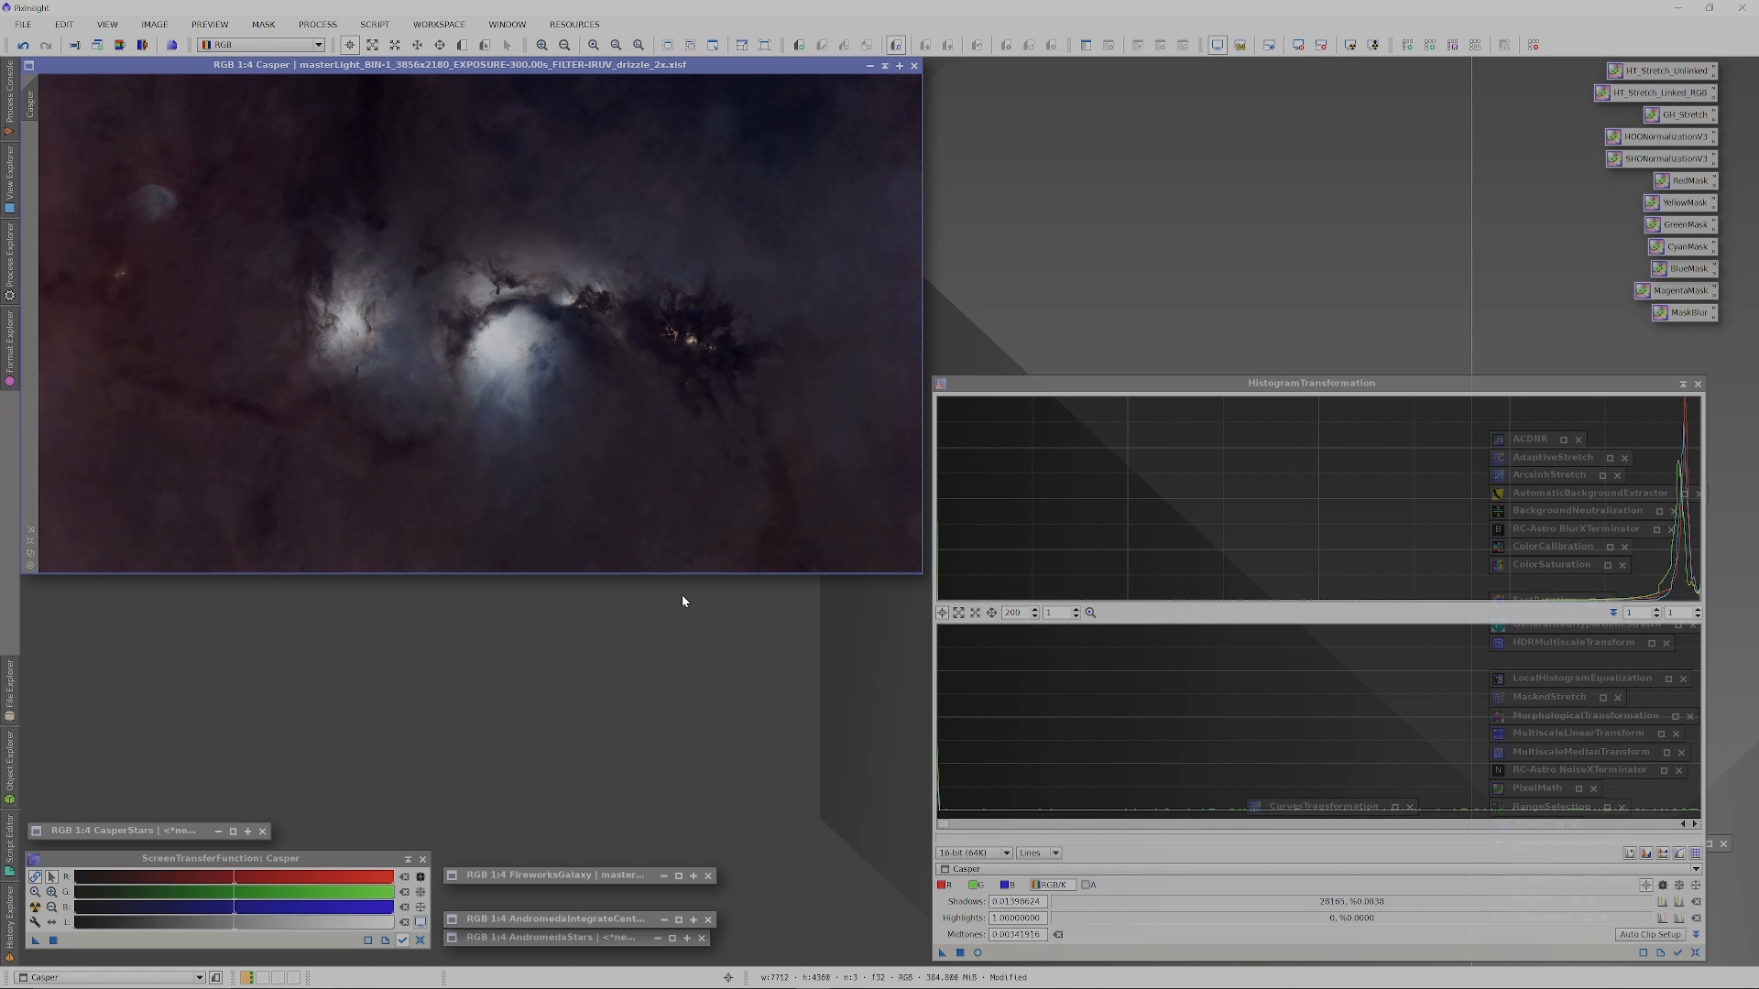
click(1682, 384)
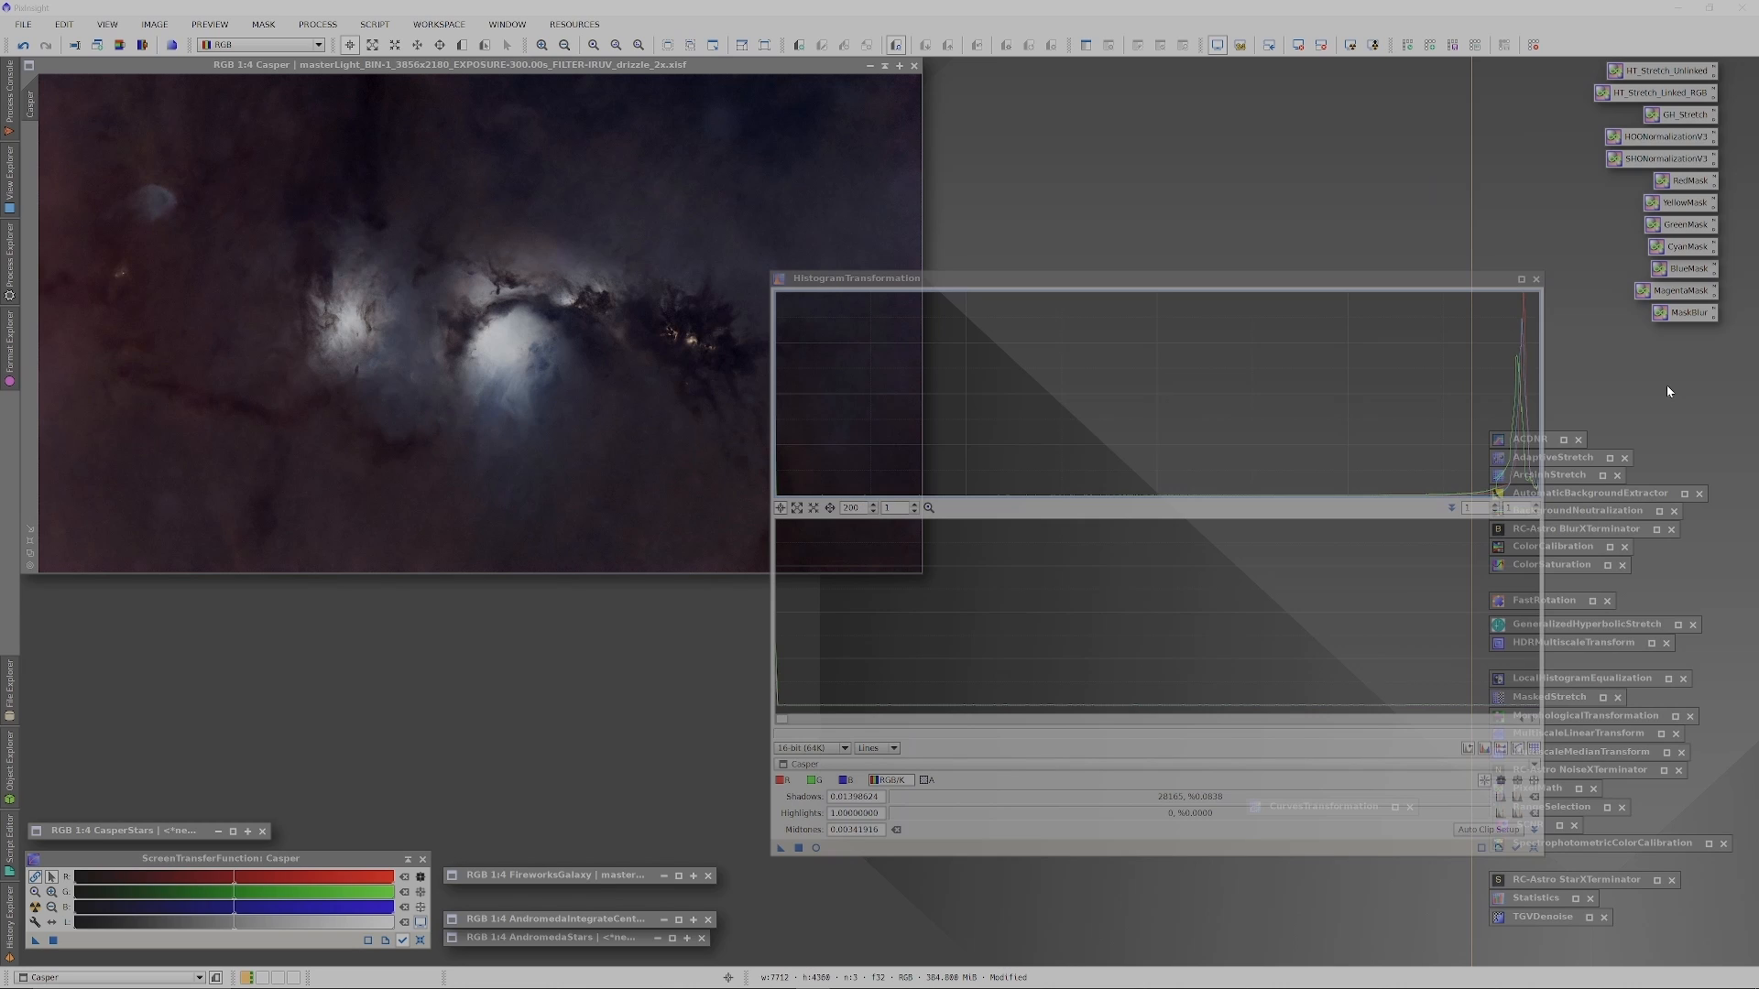
Open CurvesTransformation and start a real-time preview of Casper, keeping the curves window clear of the preview.
double_click(1282, 805)
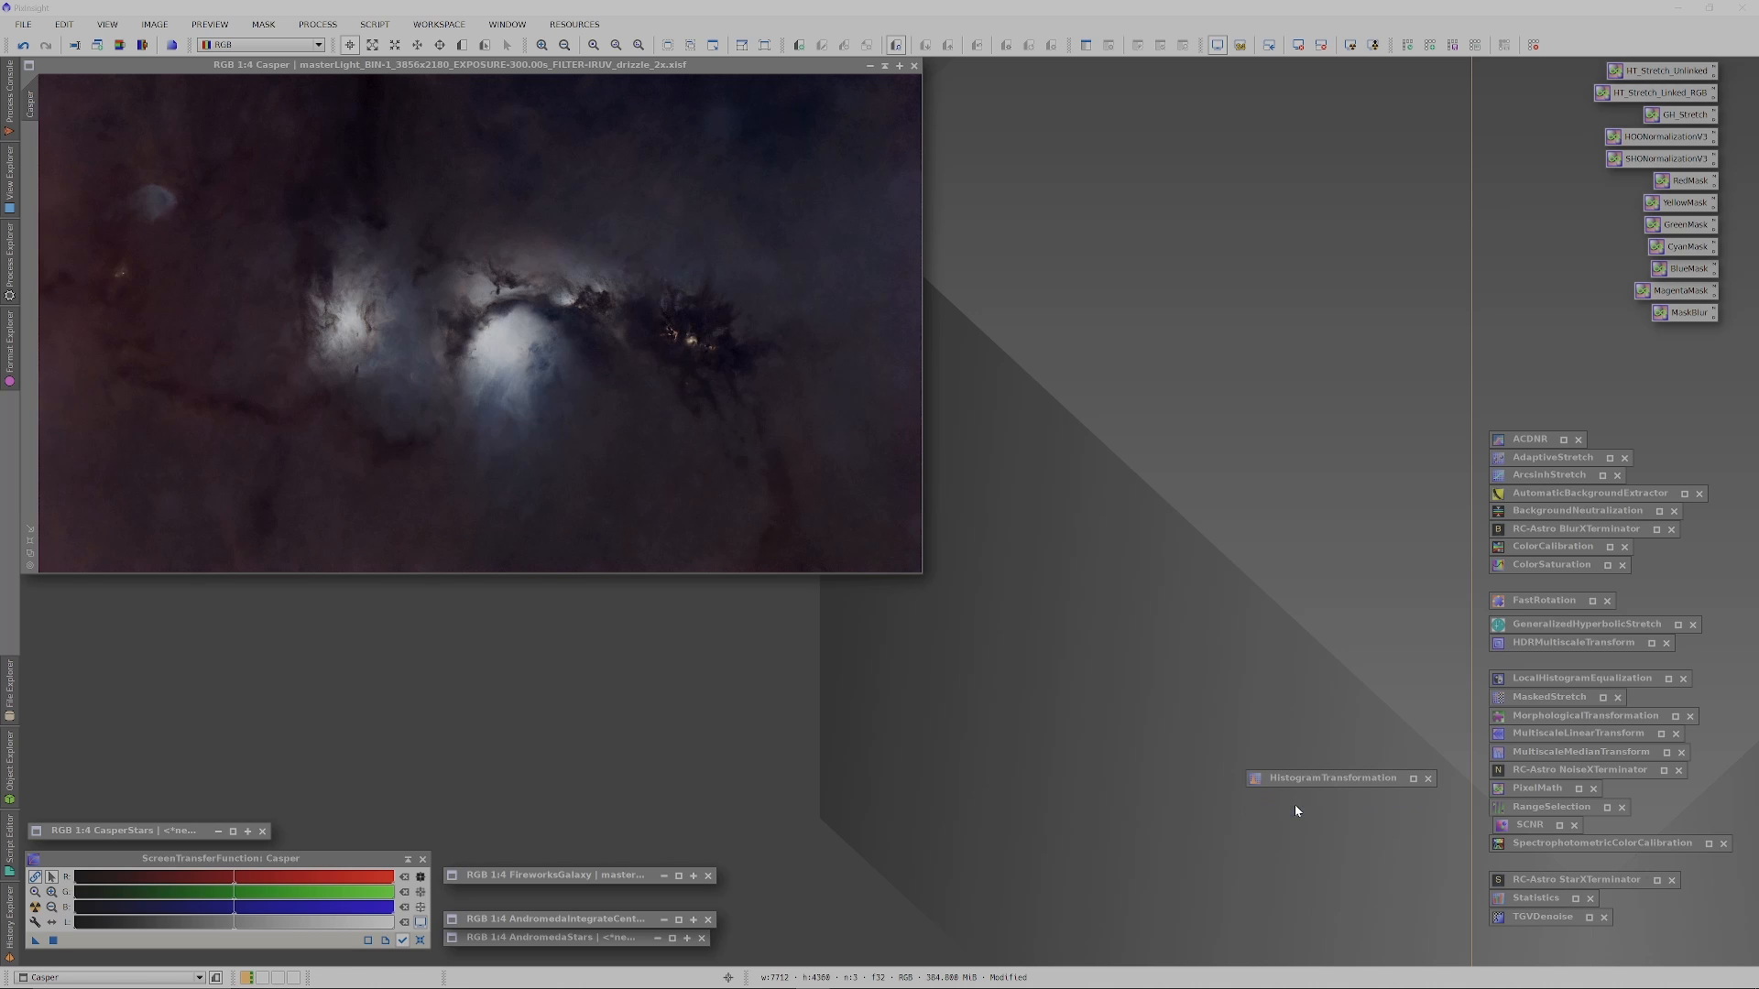
click(974, 834)
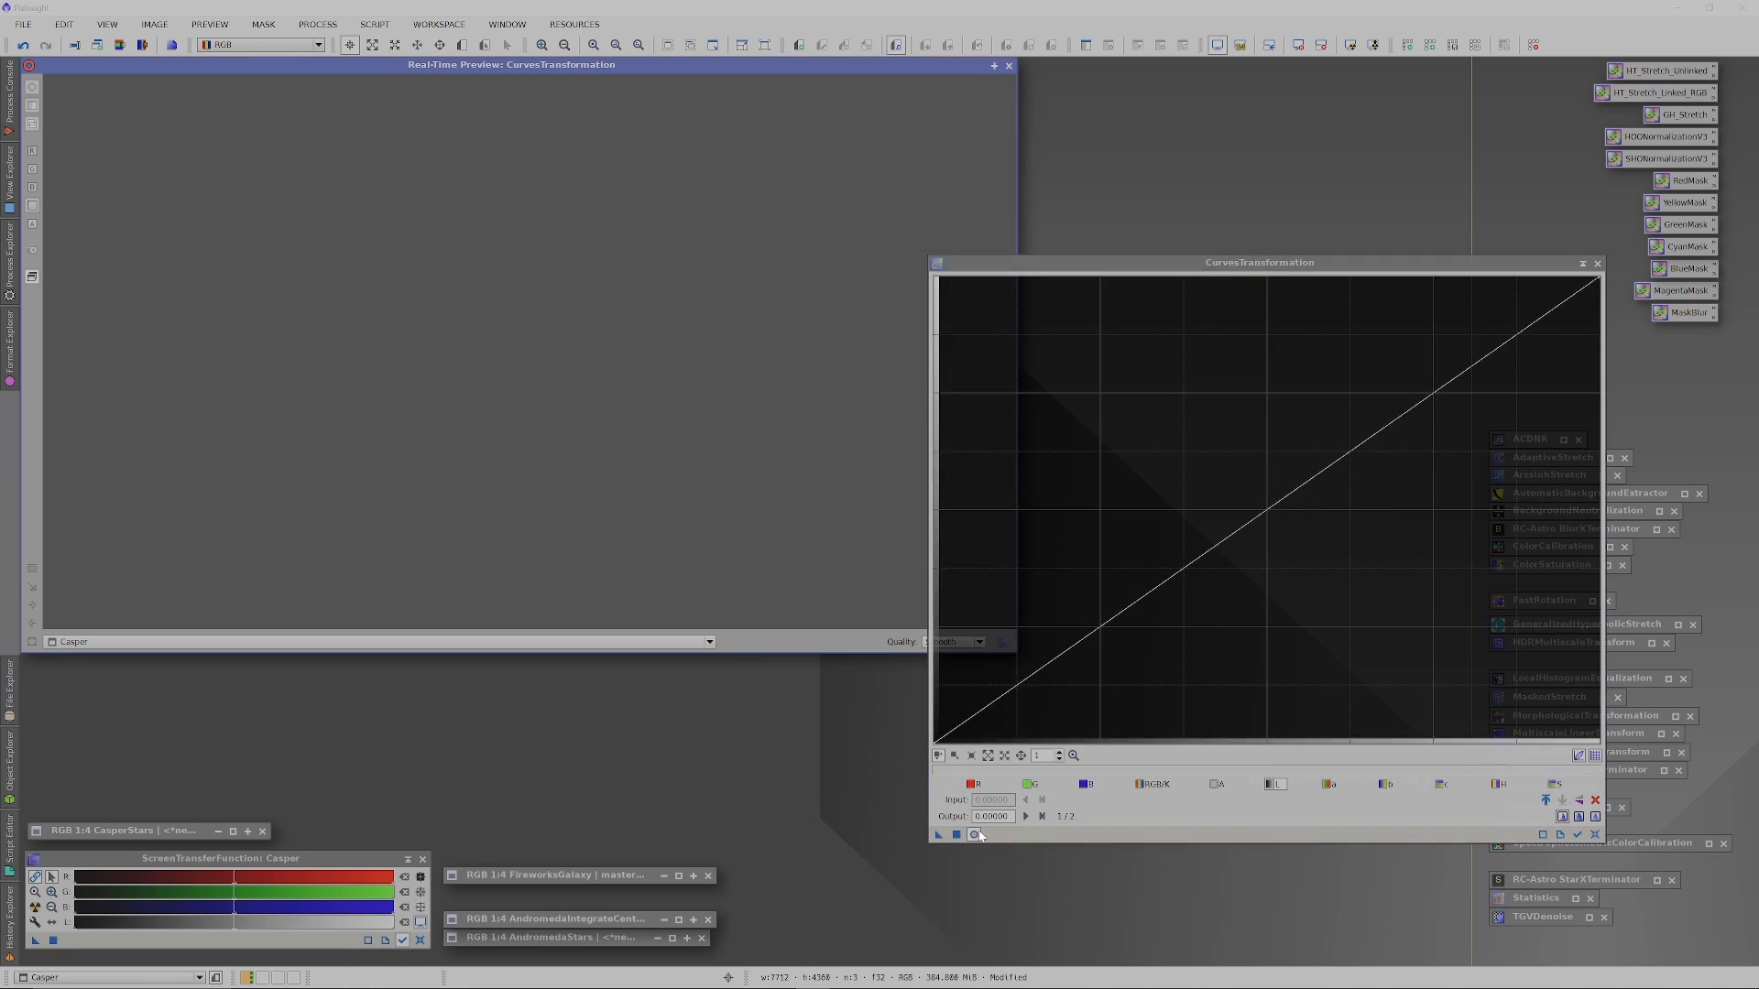
drag(1108, 266, 1181, 257)
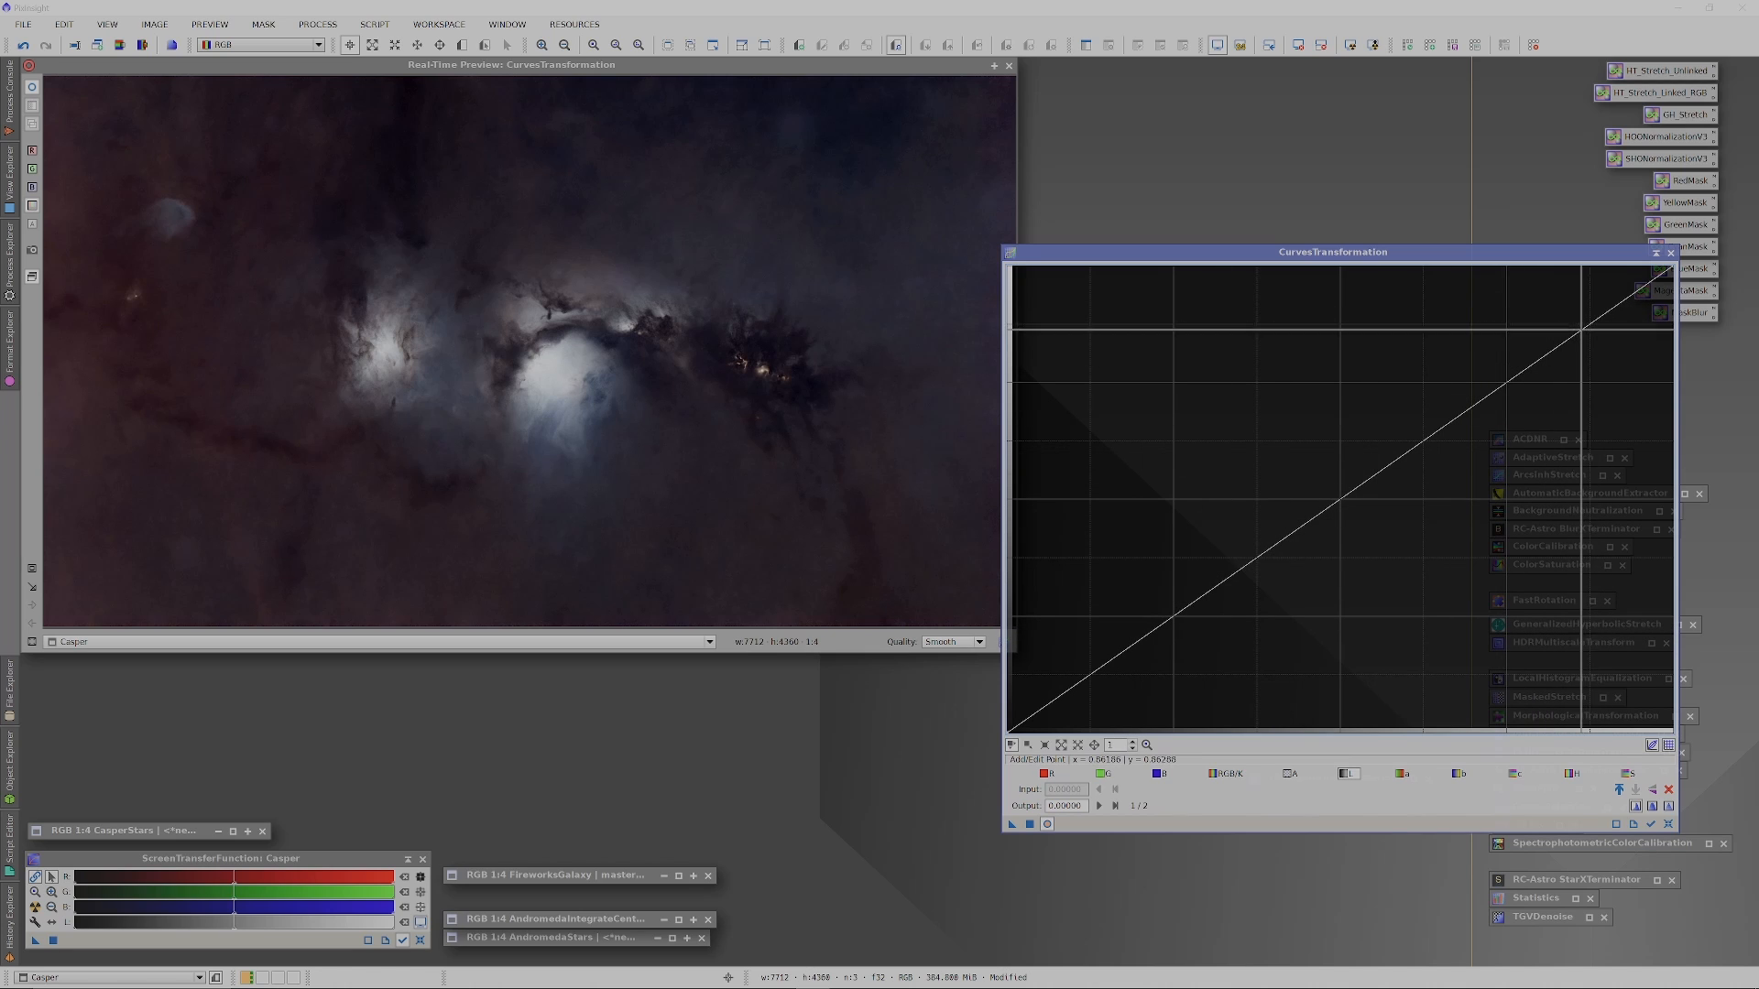
Shape the lightness curve with one point lowering the highlights and a second point lifting the lower midtones.
click(1593, 320)
mouse_move(1593, 321)
mouse_down()
mouse_move(1633, 327)
mouse_move(1623, 390)
mouse_move(1603, 336)
mouse_up()
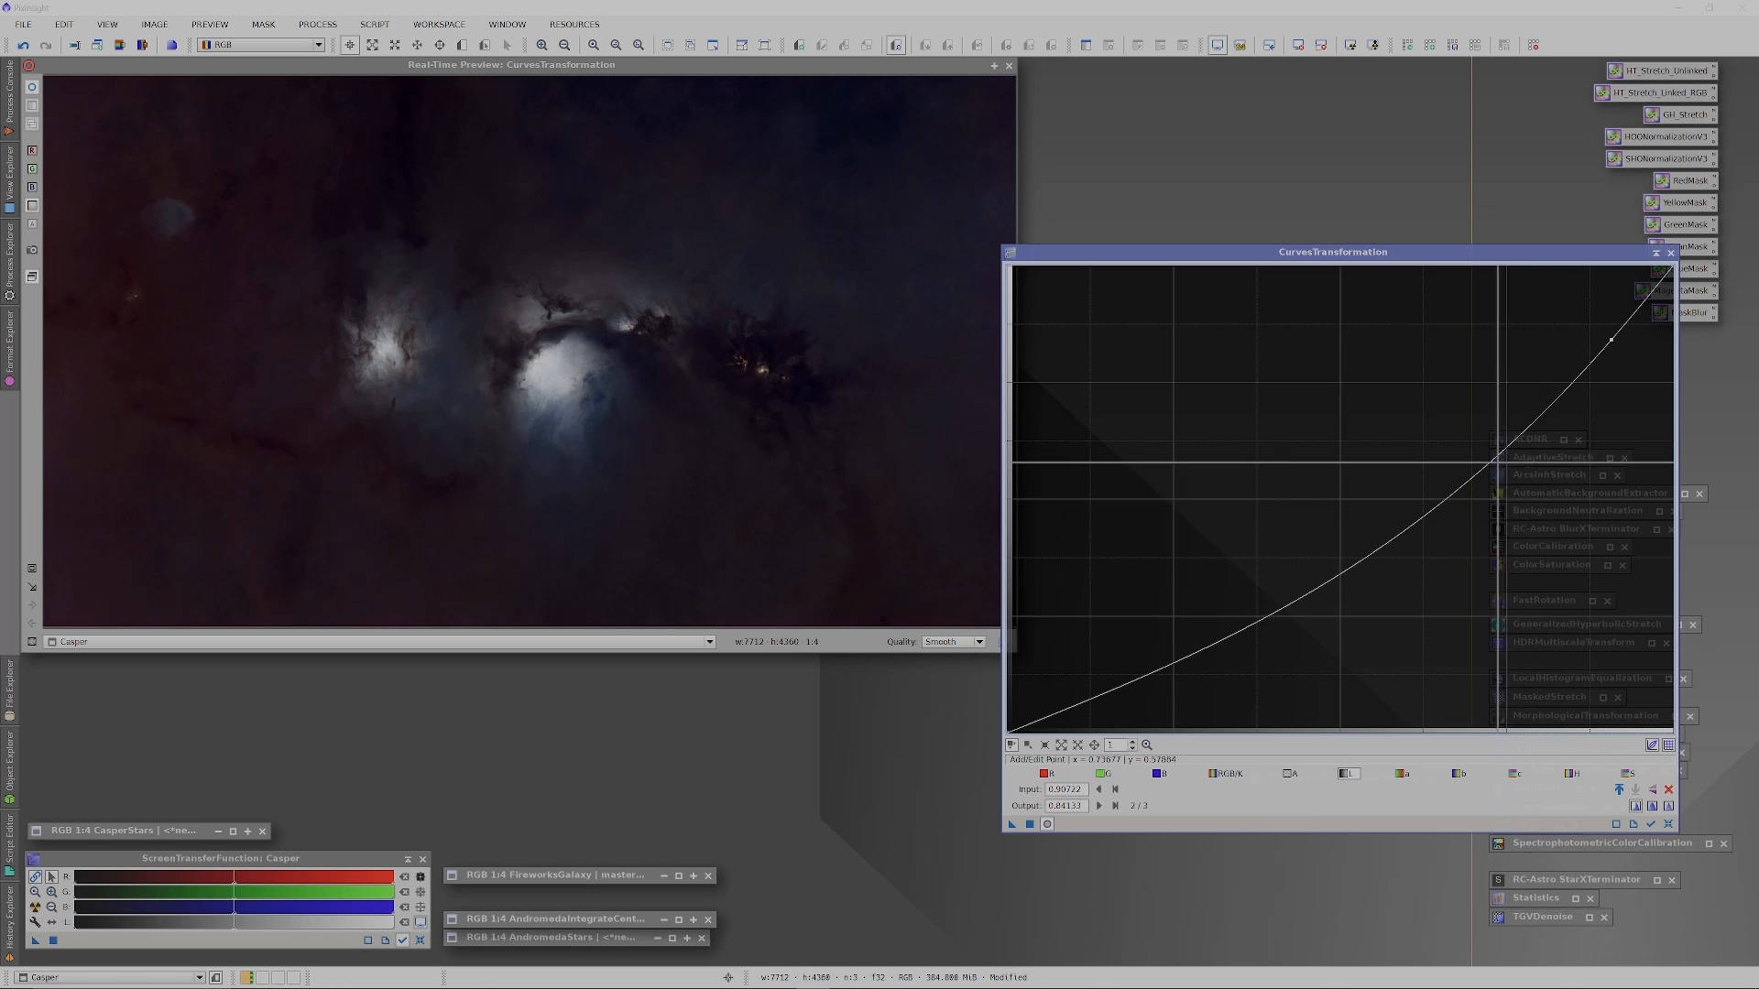
click(1421, 490)
drag(1421, 490, 1275, 435)
Raise the saturation curve and refine the highlight and lower-midtone points of the lightness curve.
click(1629, 774)
click(1606, 346)
click(1347, 774)
drag(1606, 345, 1571, 395)
drag(1291, 514, 1273, 513)
drag(1571, 395, 1569, 386)
drag(1273, 514, 1272, 510)
Add a control point near the middle of the red, green and blue curves, and apply the curves to Casper.
click(1048, 774)
click(1330, 500)
click(1104, 774)
click(1322, 503)
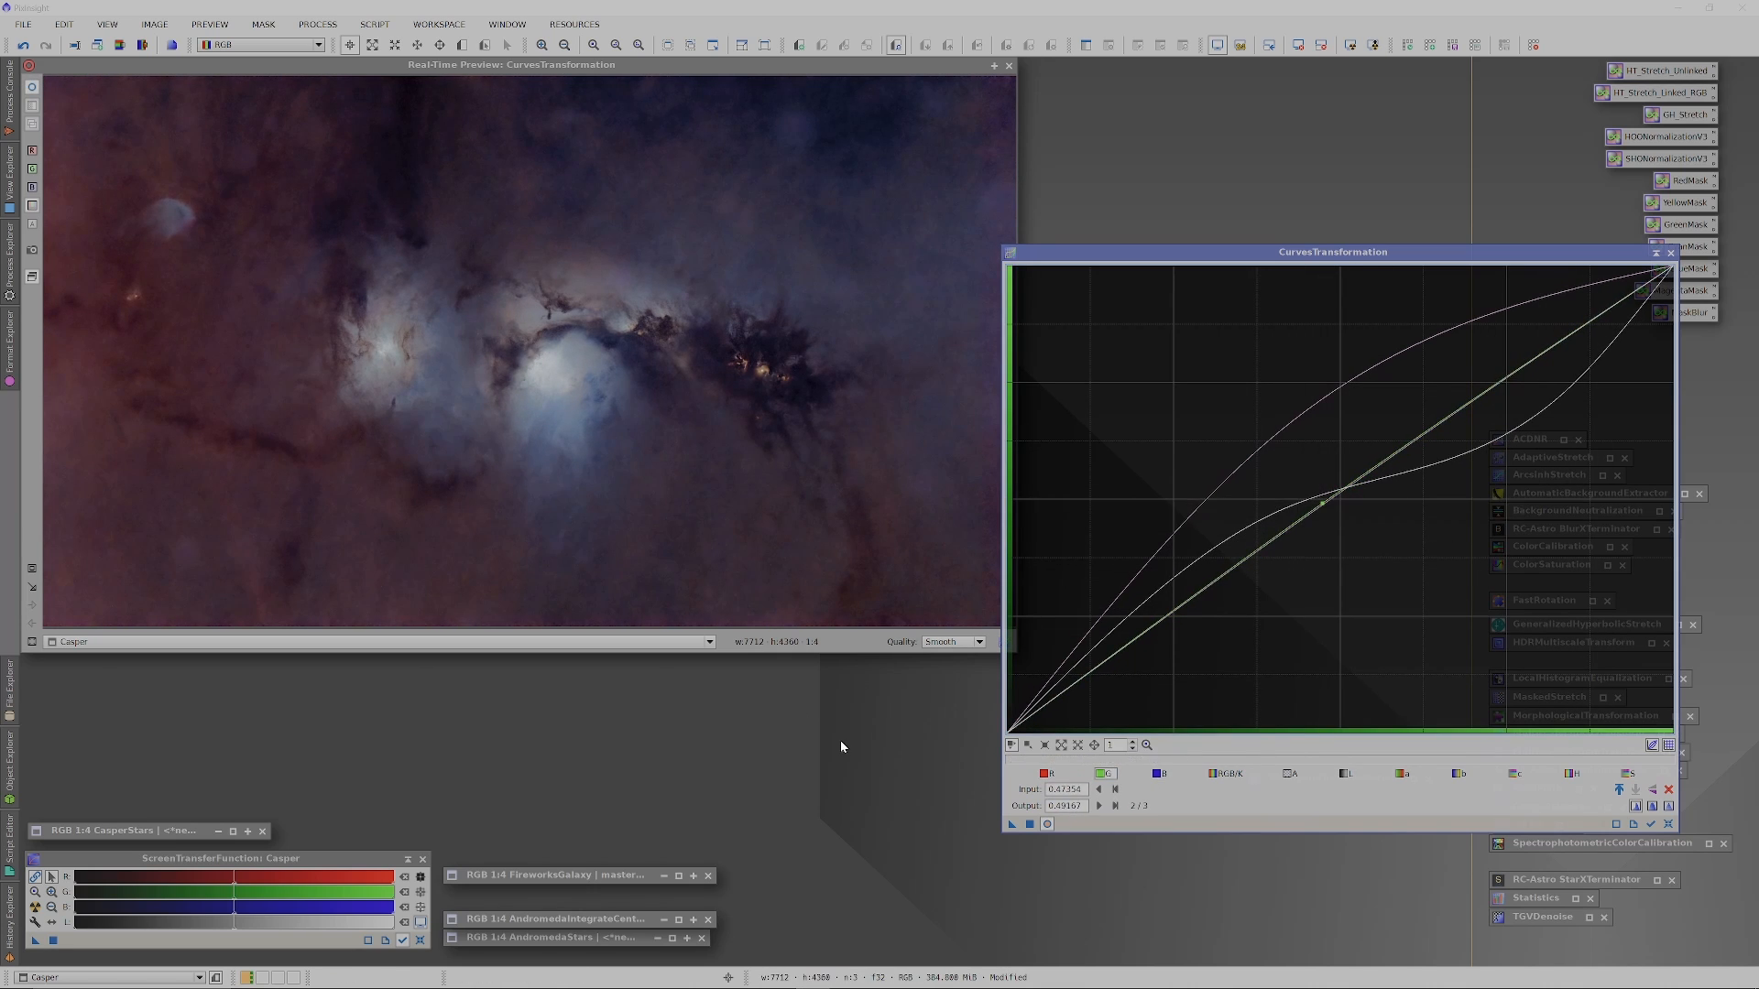
click(1159, 774)
click(1331, 498)
click(1009, 66)
drag(1012, 824, 860, 563)
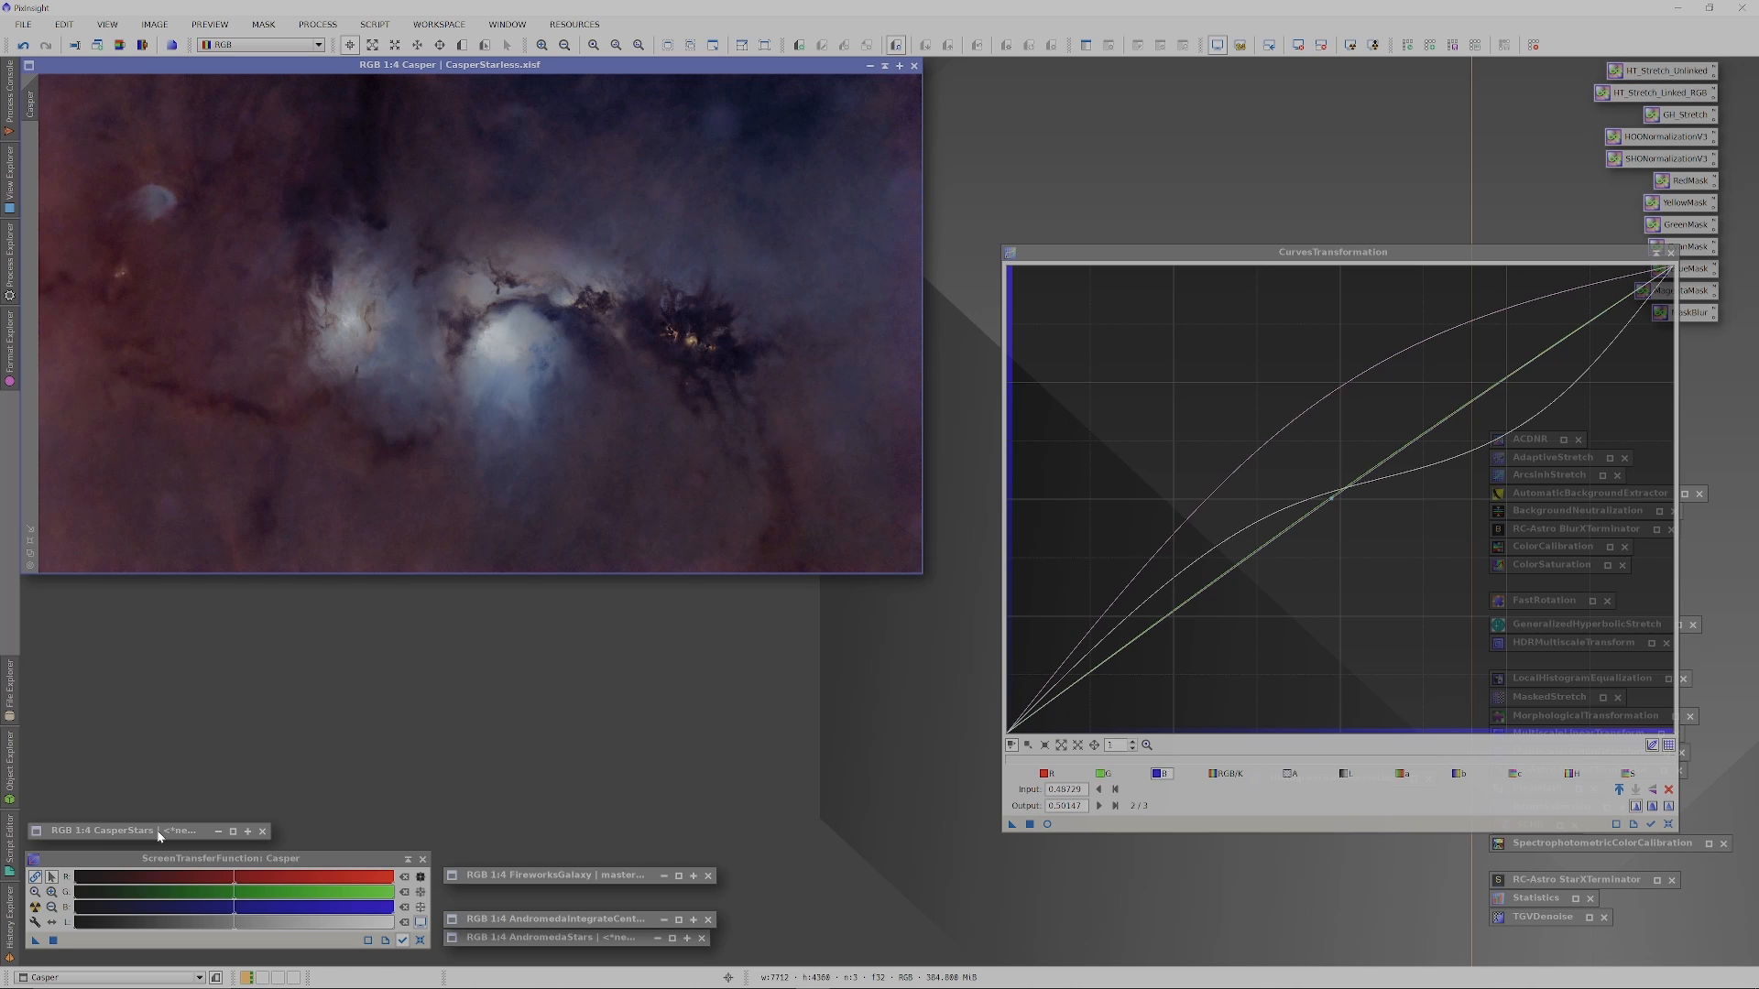
Restore the CasperStars image window, then reset and minimize CurvesTransformation.
double_click(157, 831)
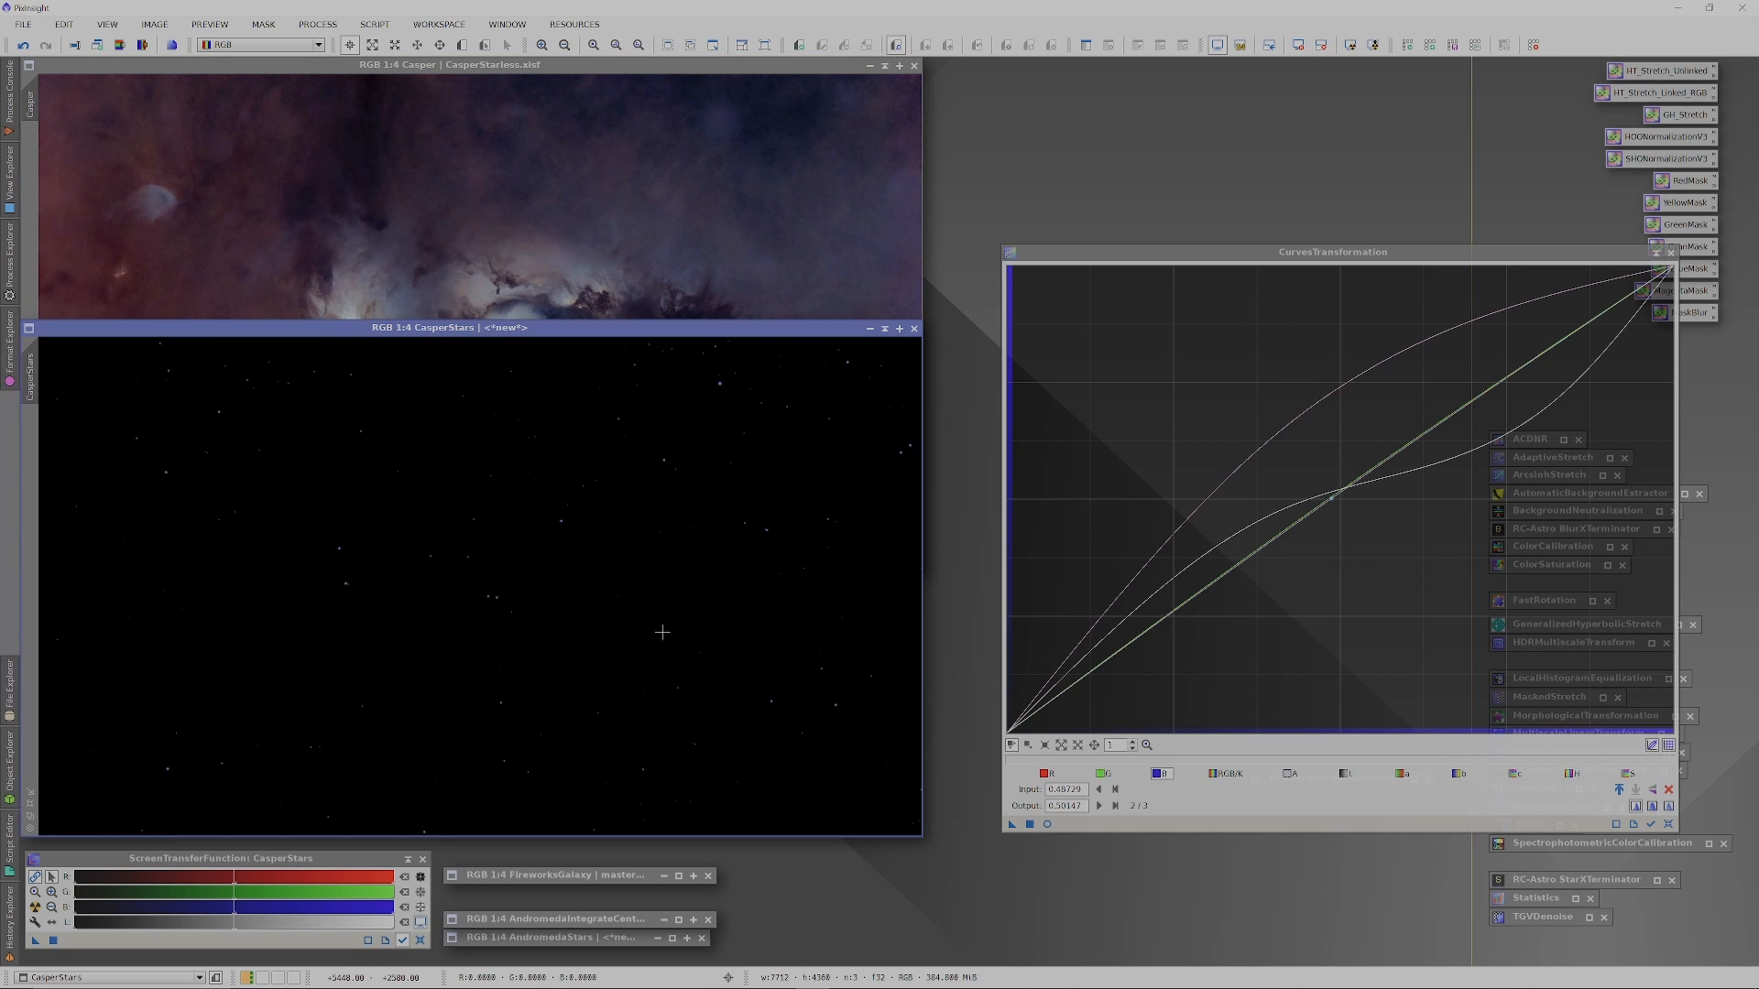
click(1667, 823)
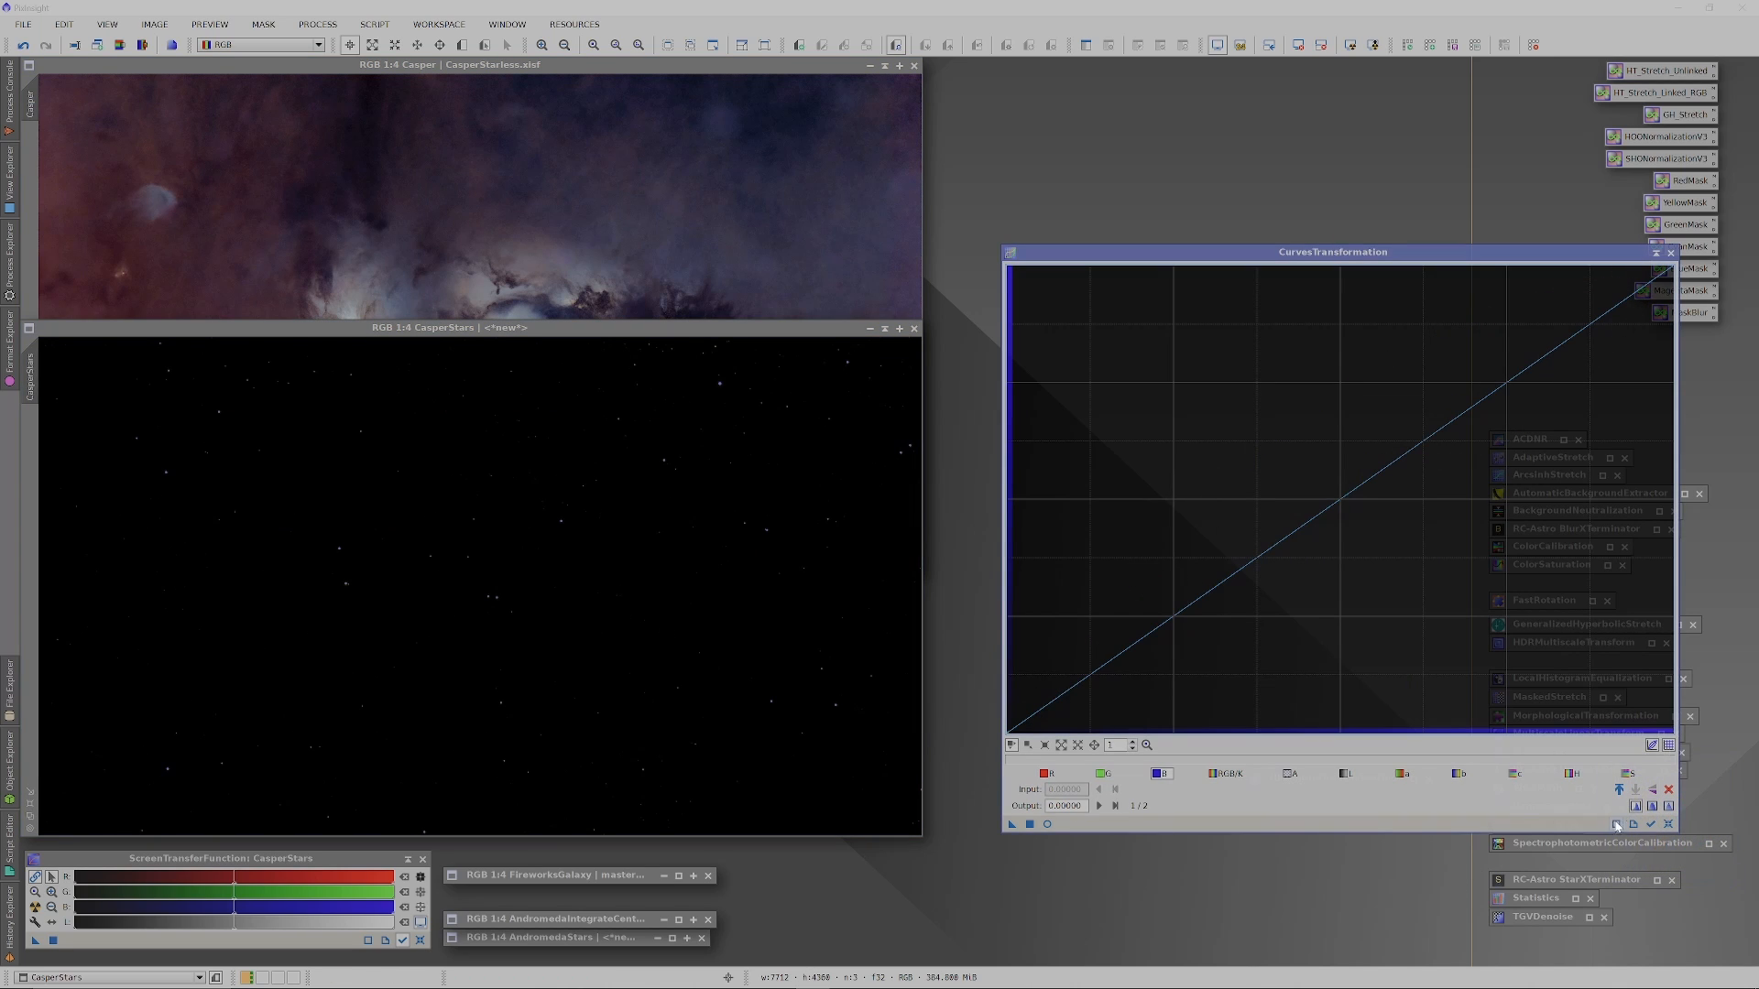
click(1655, 252)
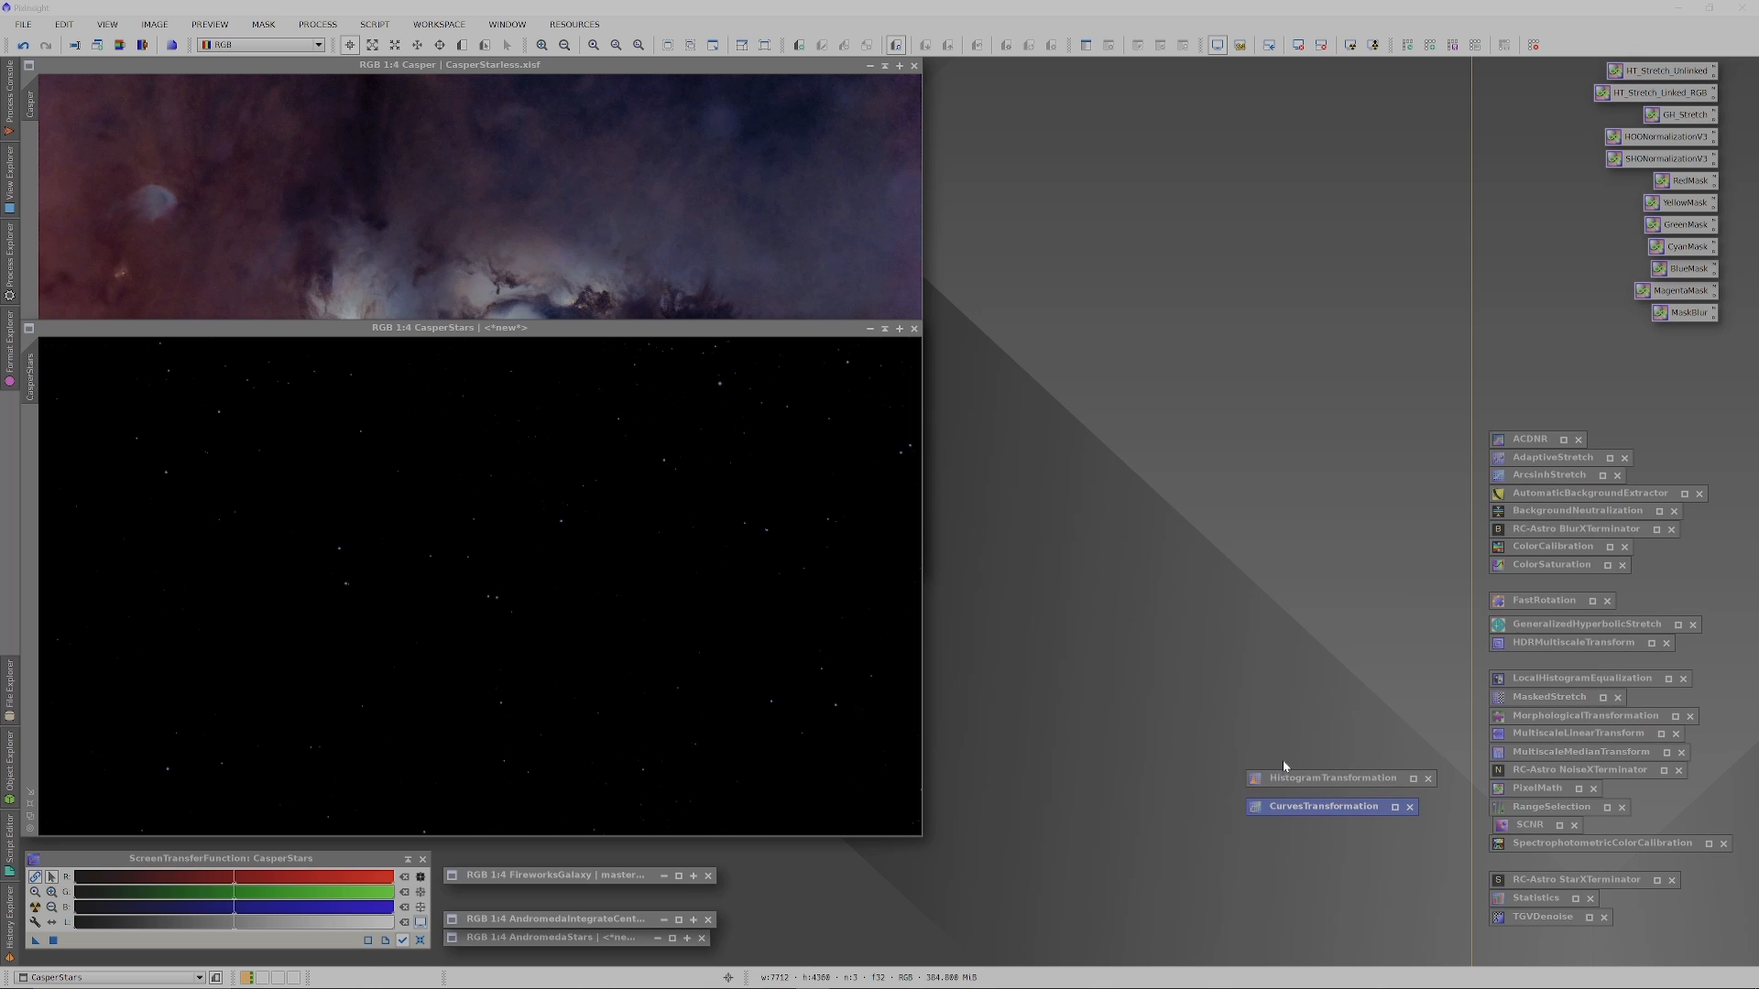
Reopen HistogramTransformation with CasperStars as its view, and reset both the histogram zoom and the transformation parameters.
double_click(1319, 778)
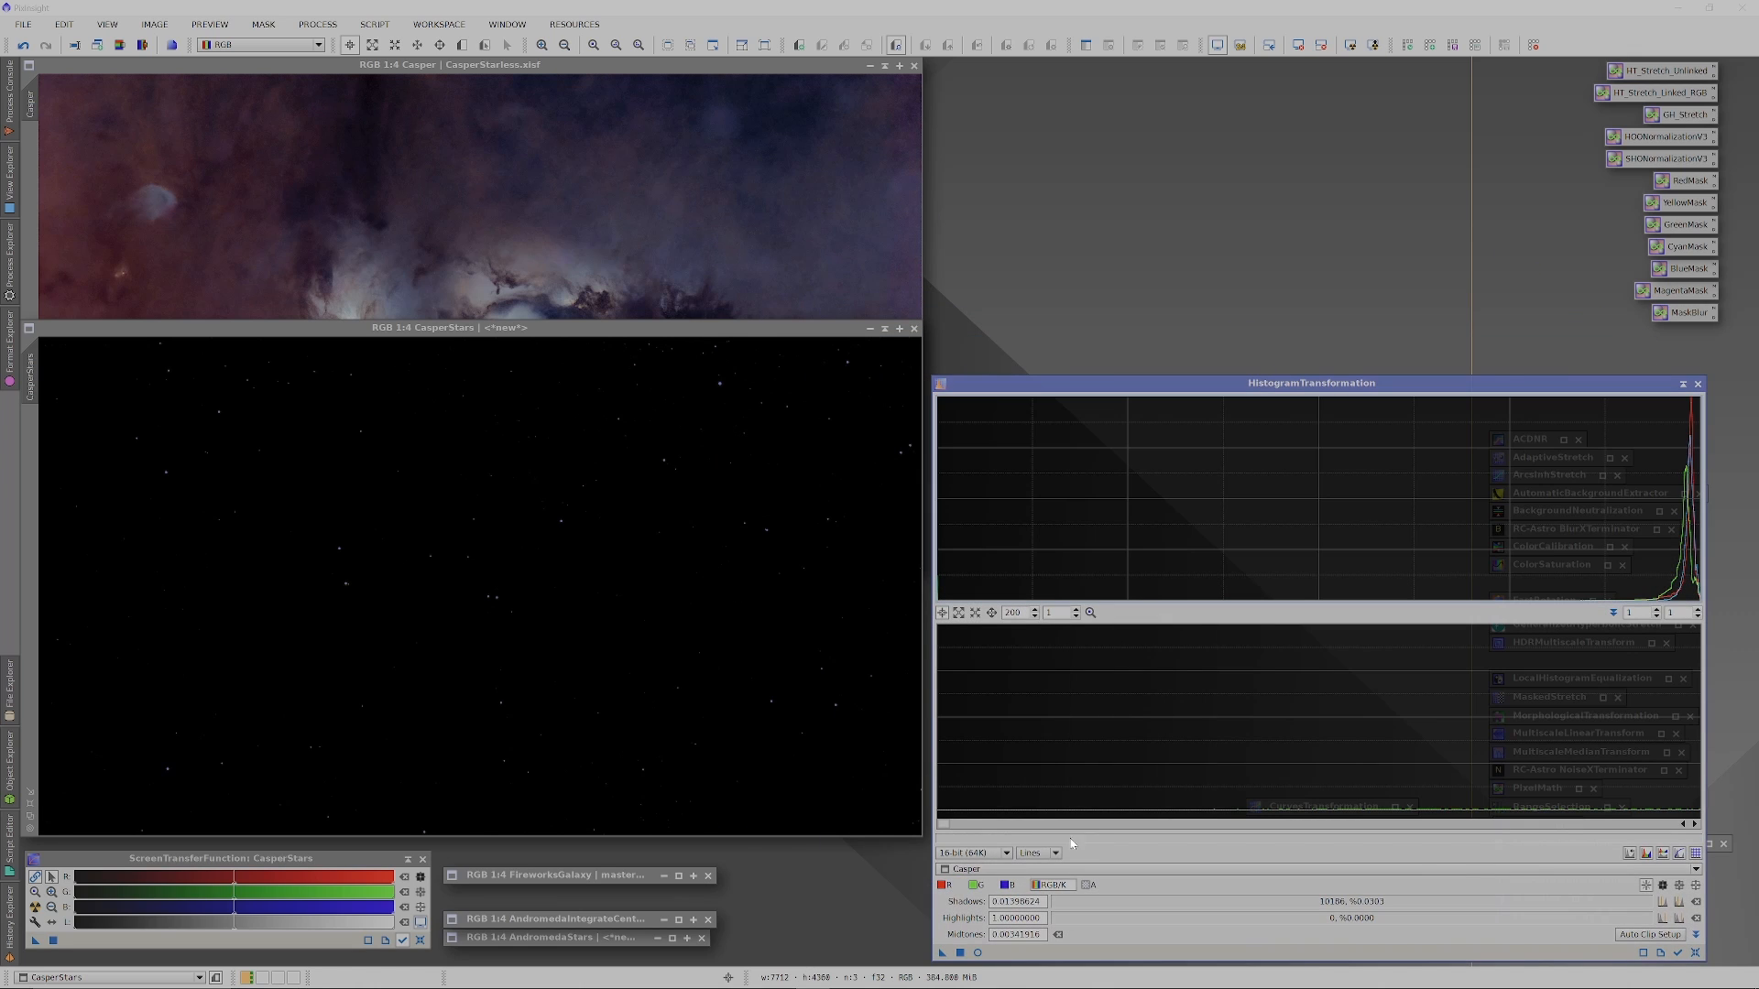
click(1080, 871)
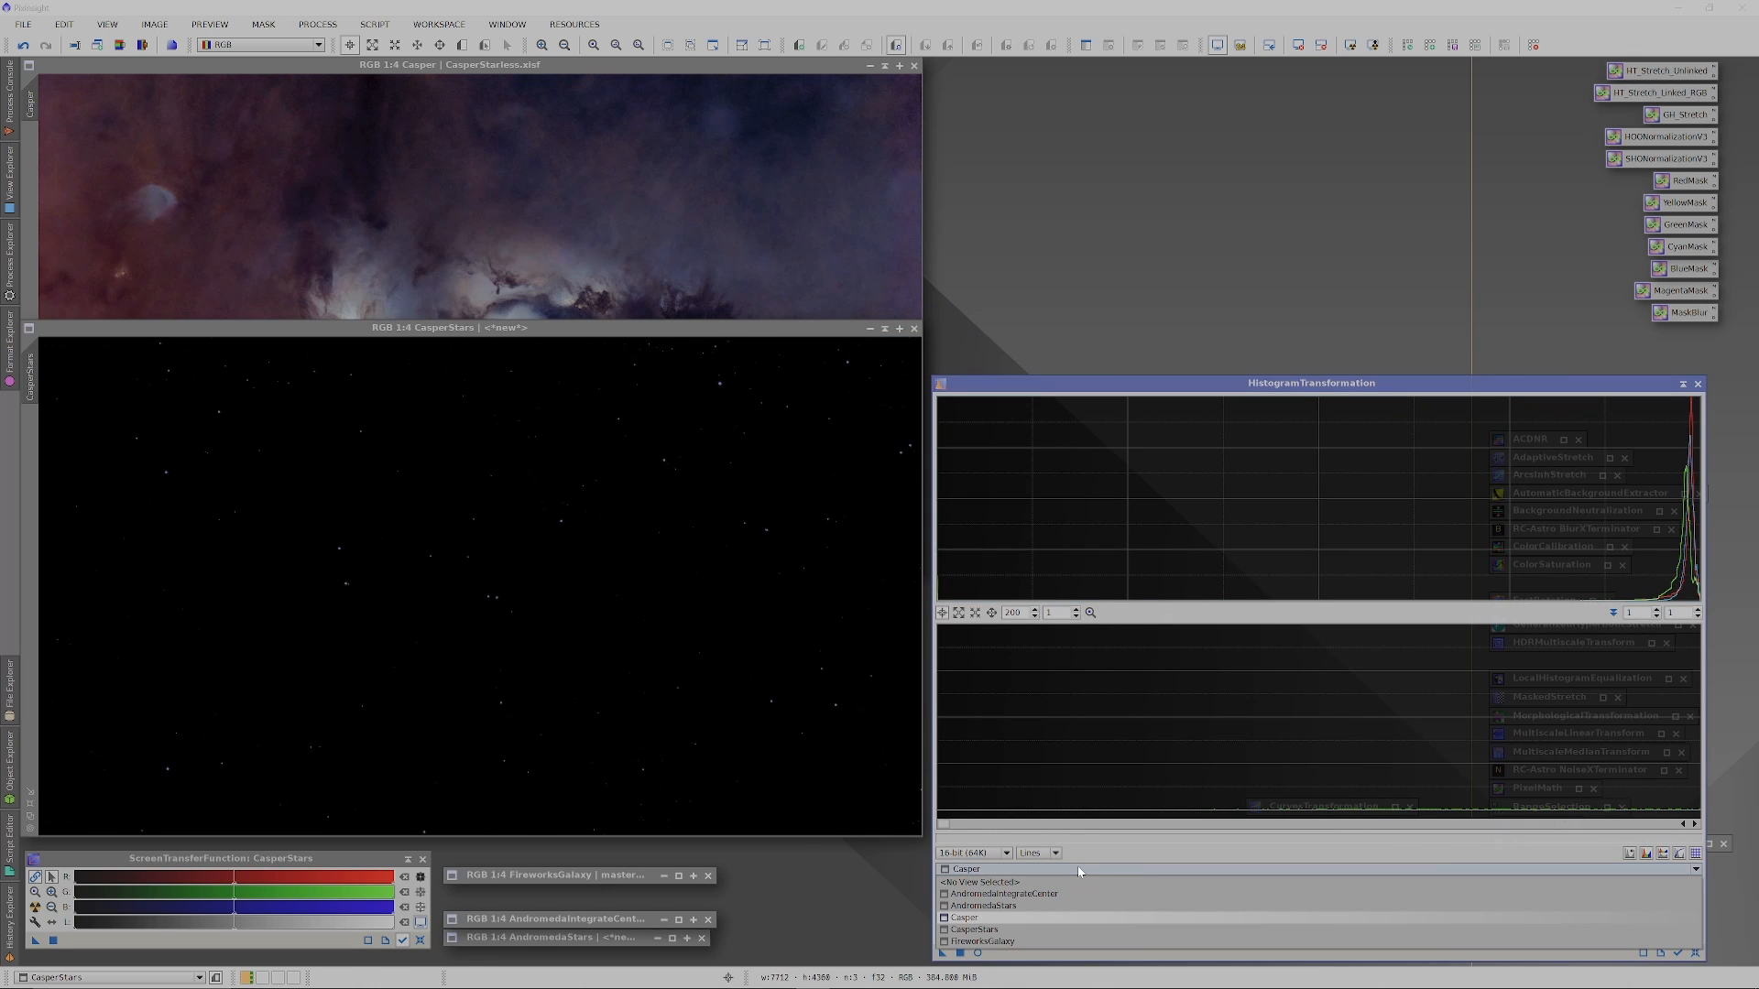
click(1080, 929)
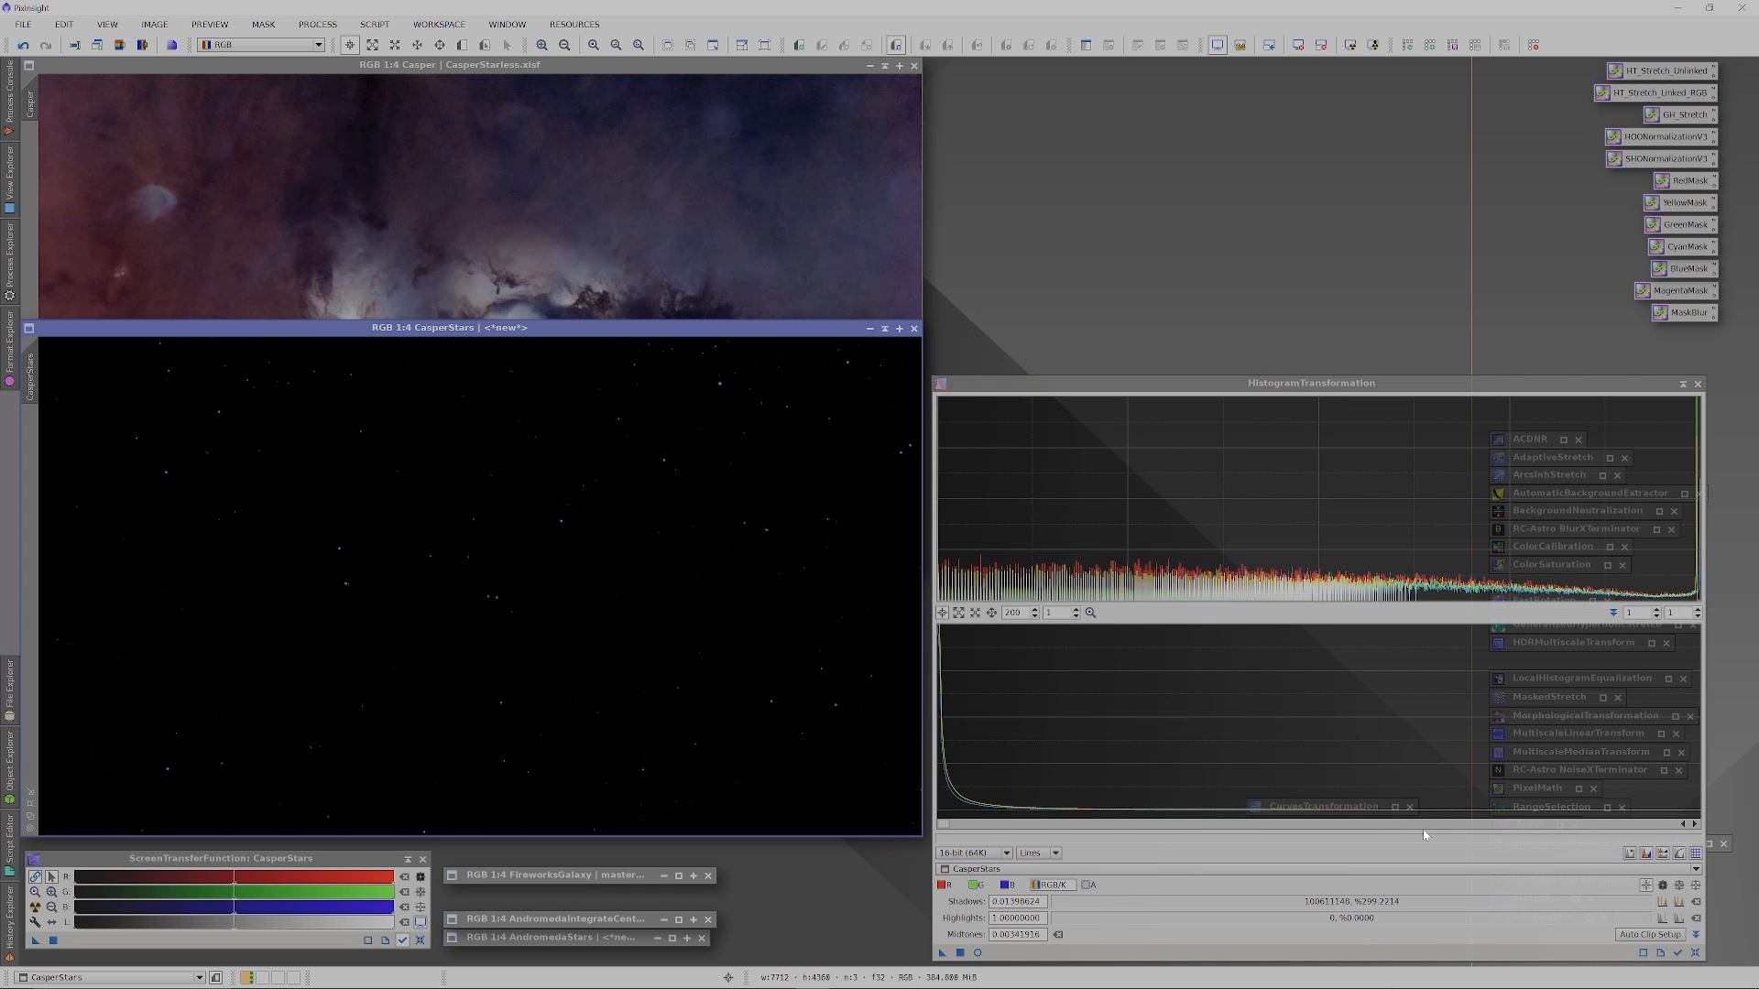
click(959, 613)
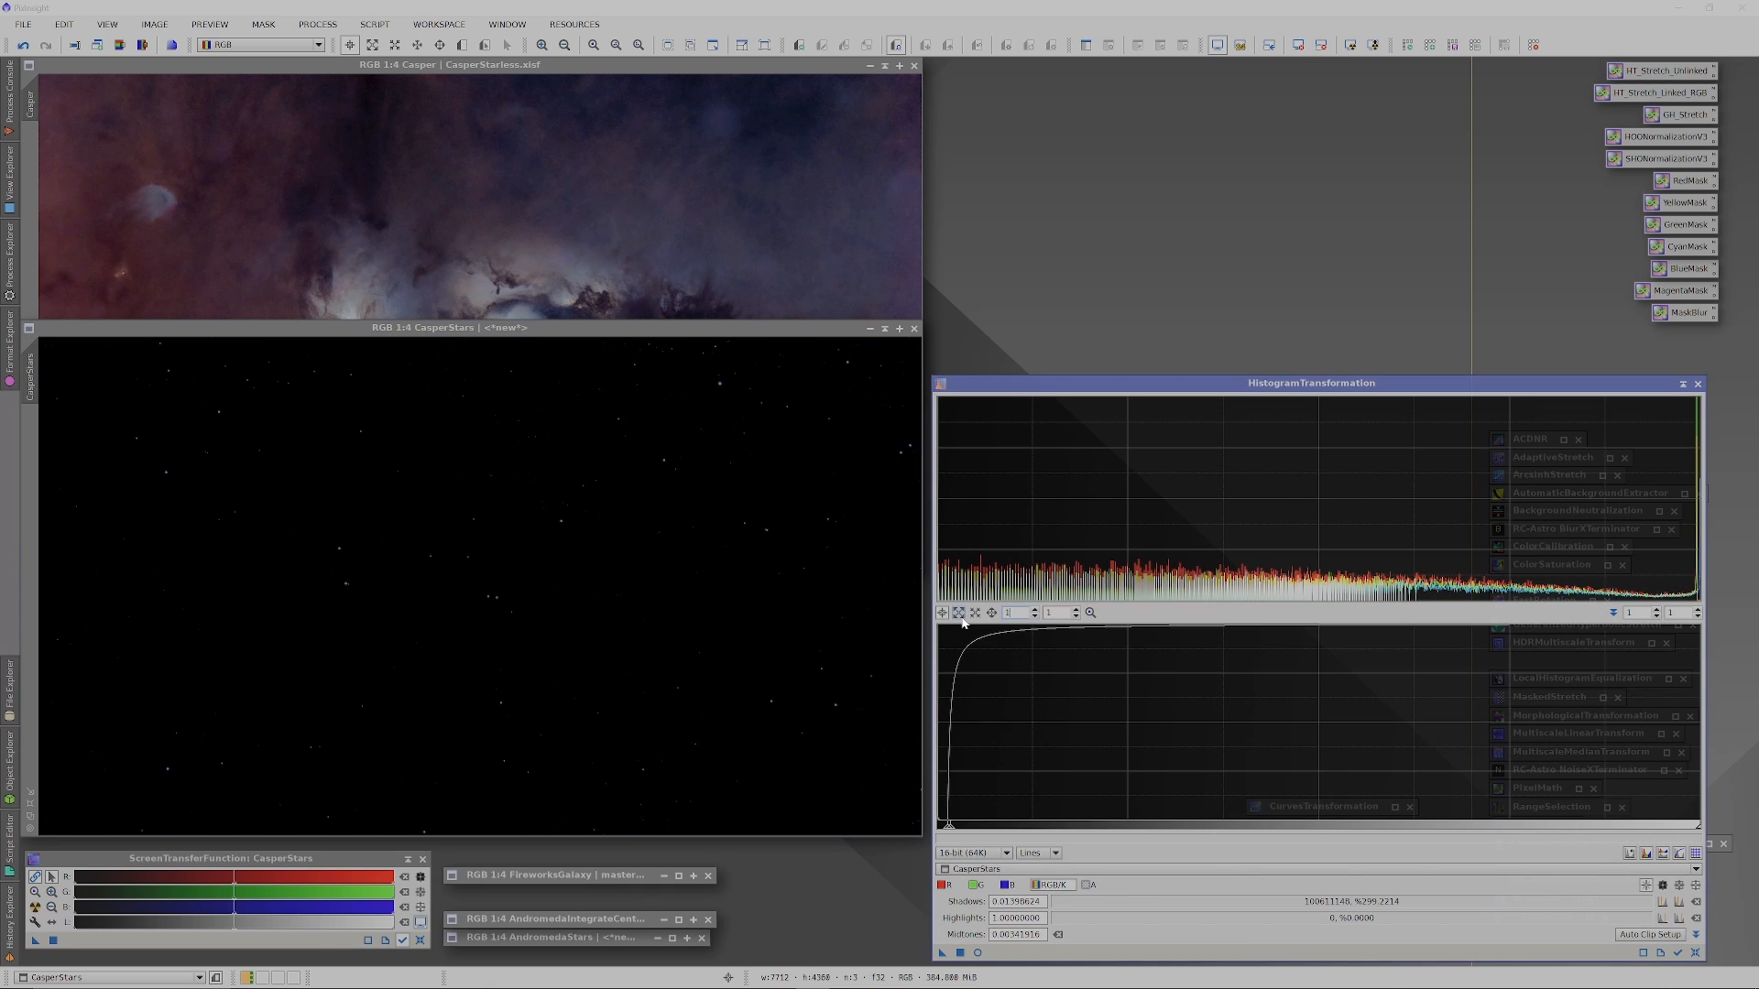
click(1696, 954)
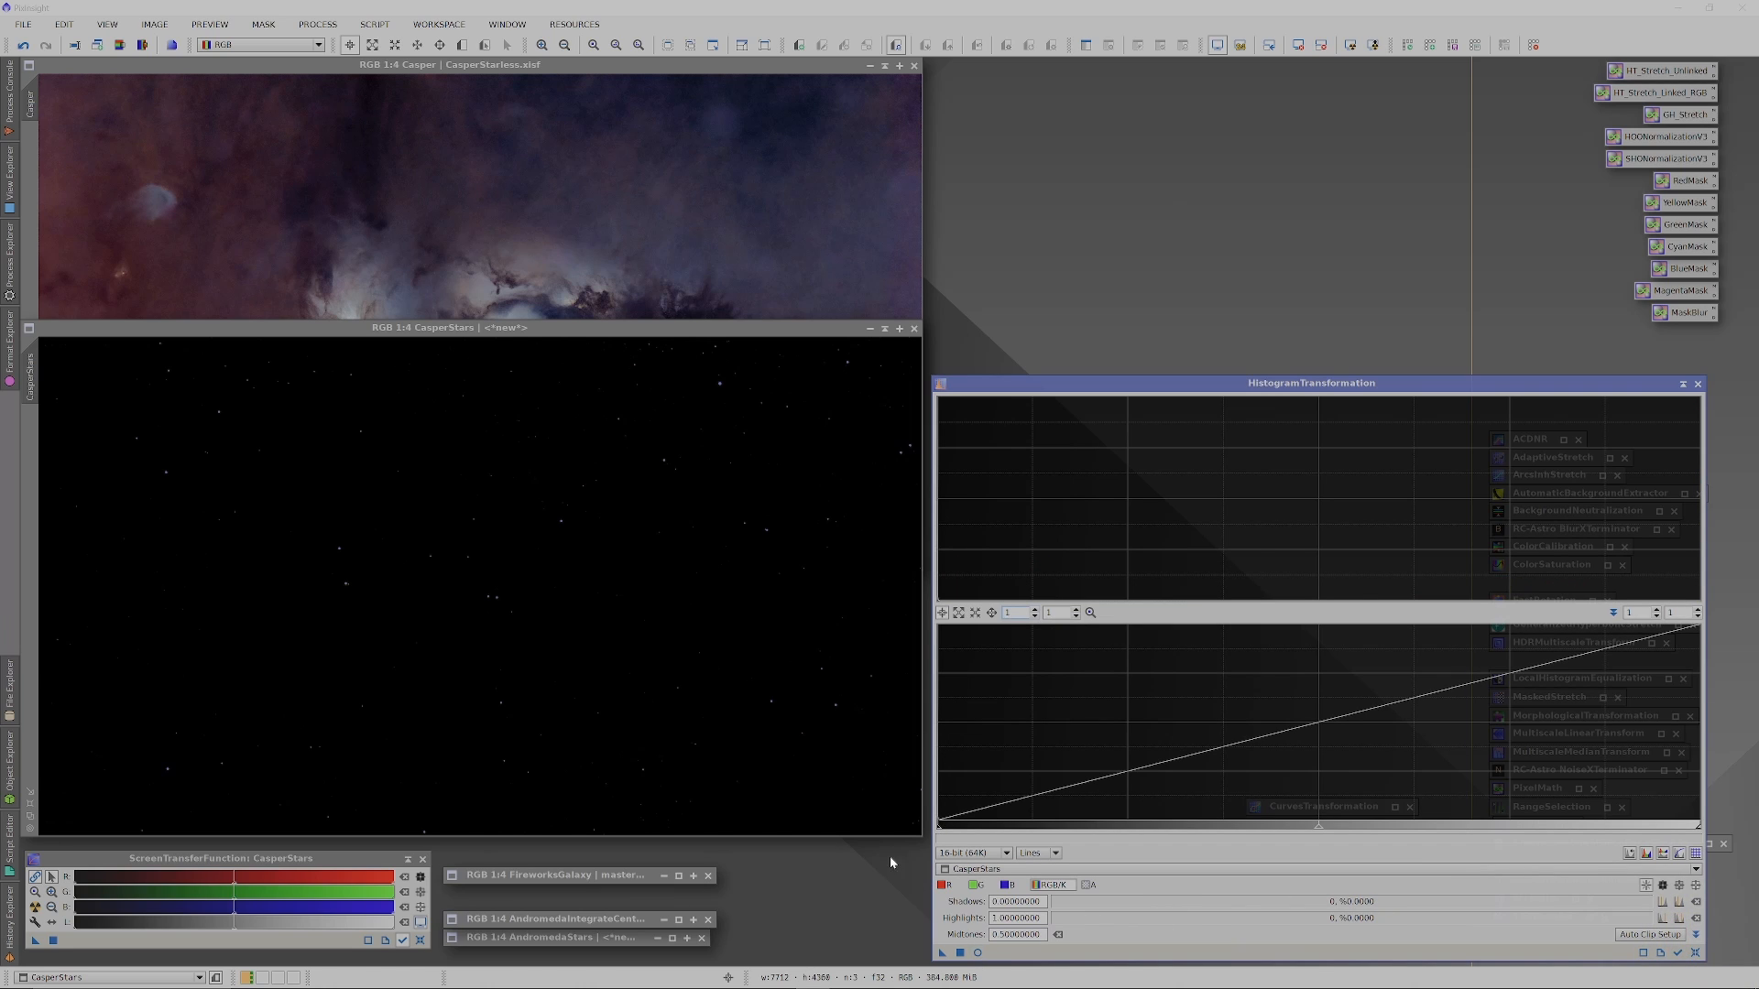
Open a real-time preview of CasperStars and lower the HistogramTransformation midtones to about 0.064.
click(920, 890)
click(978, 953)
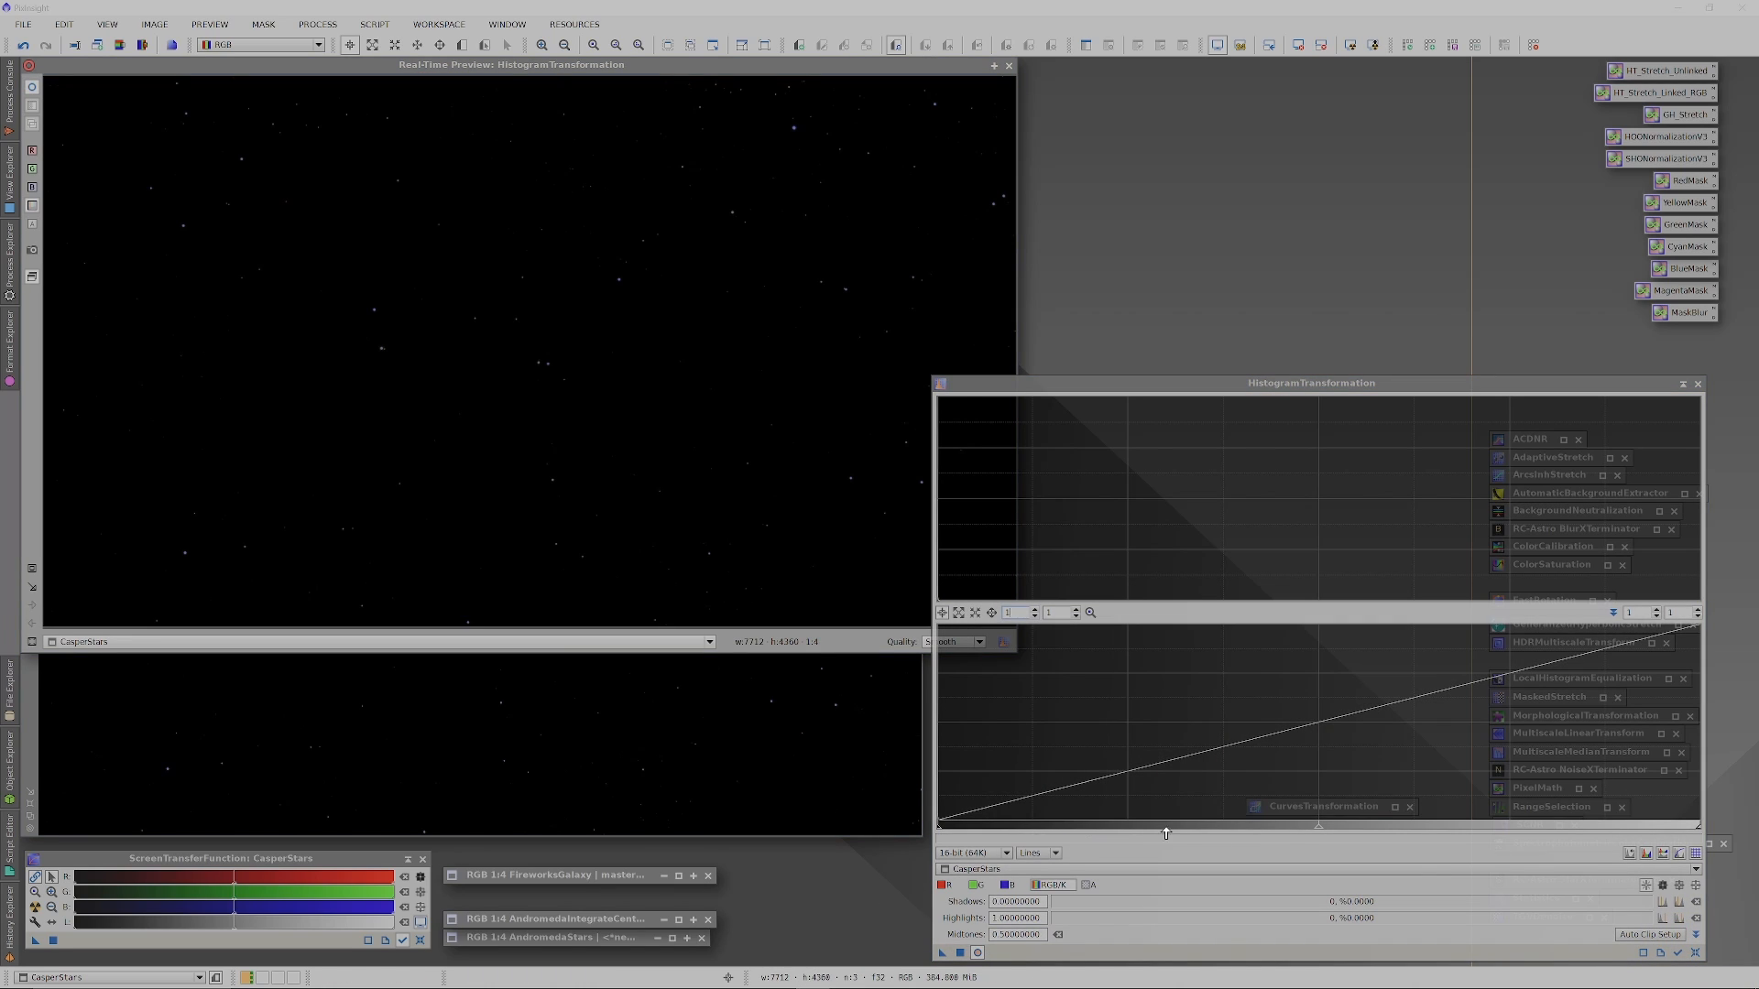
drag(1315, 831, 1058, 826)
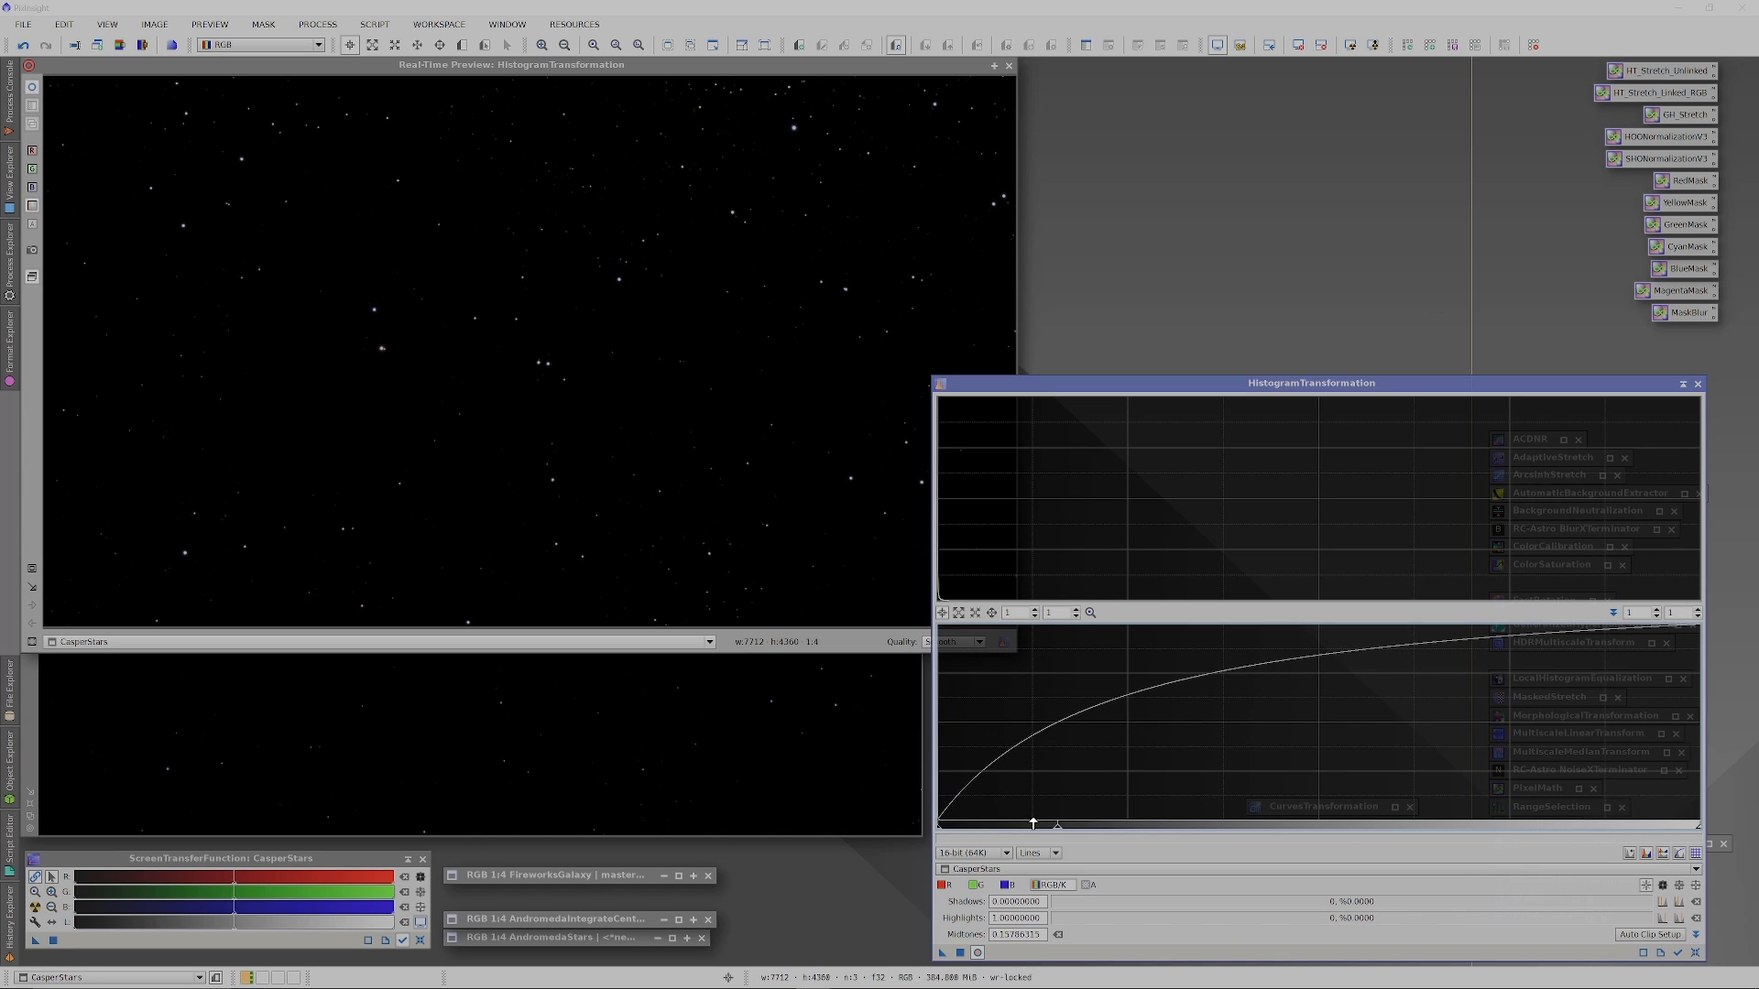
click(1026, 825)
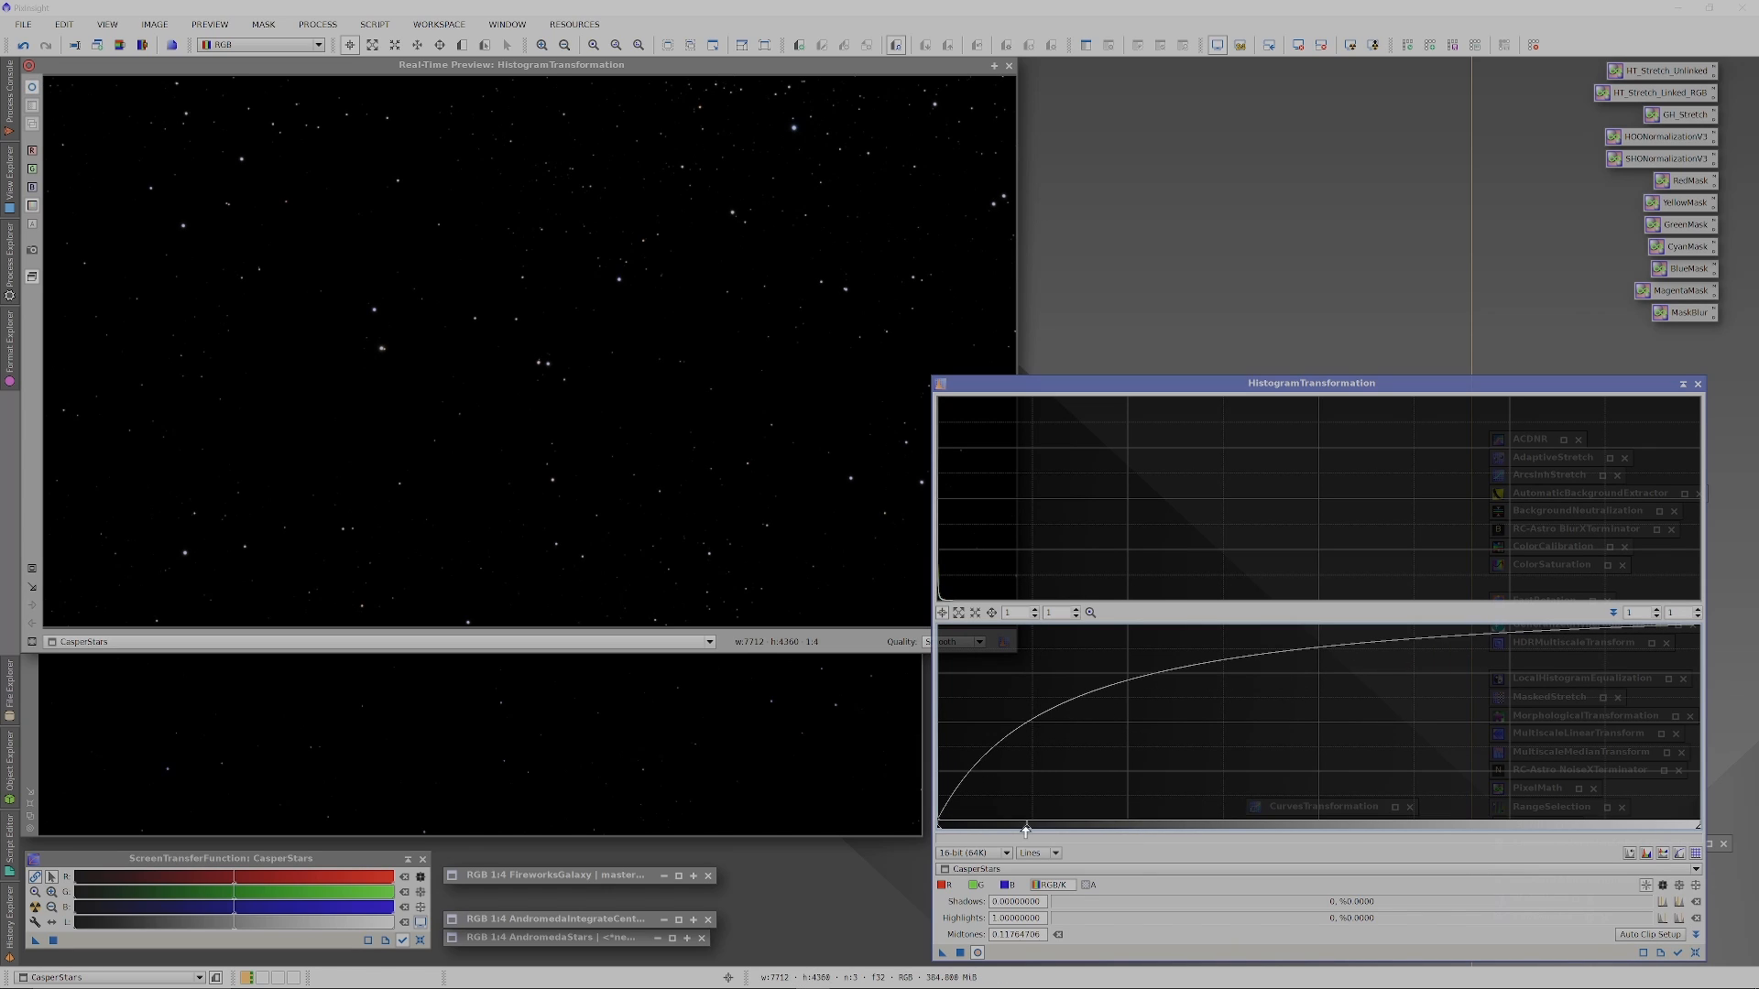
drag(1025, 831, 986, 827)
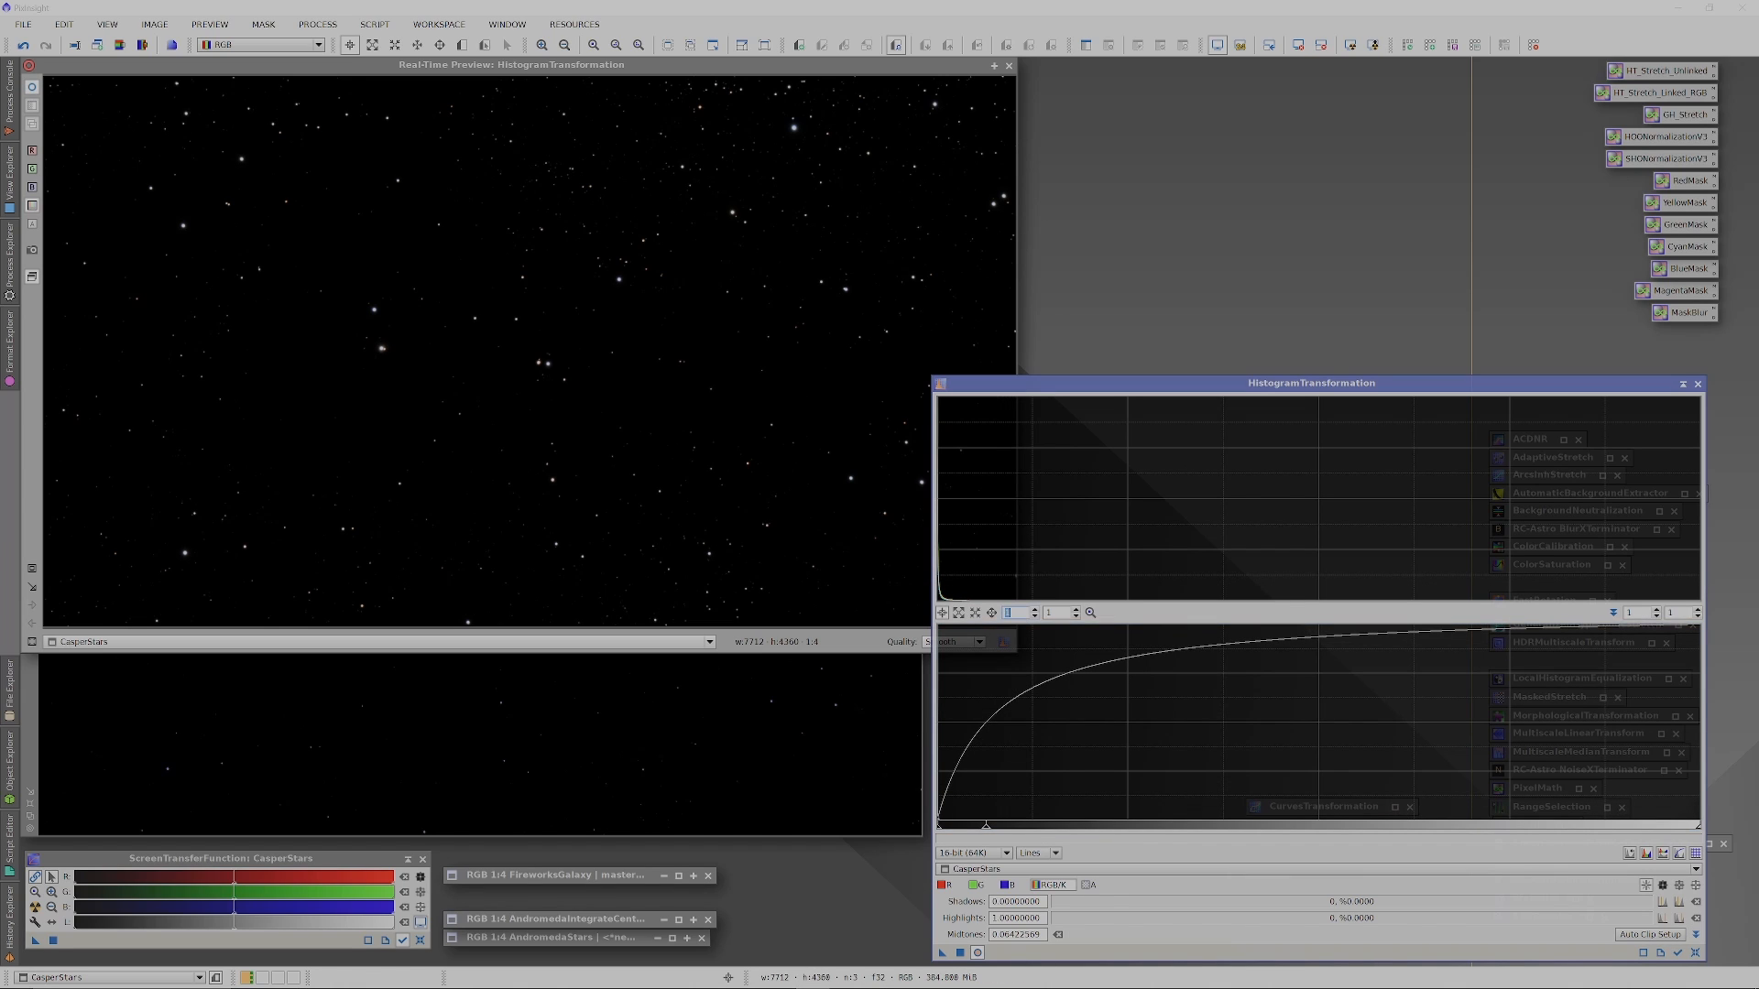
Fine-tune the CasperStars midtones down to about 0.058.
text(200)
key(Return)
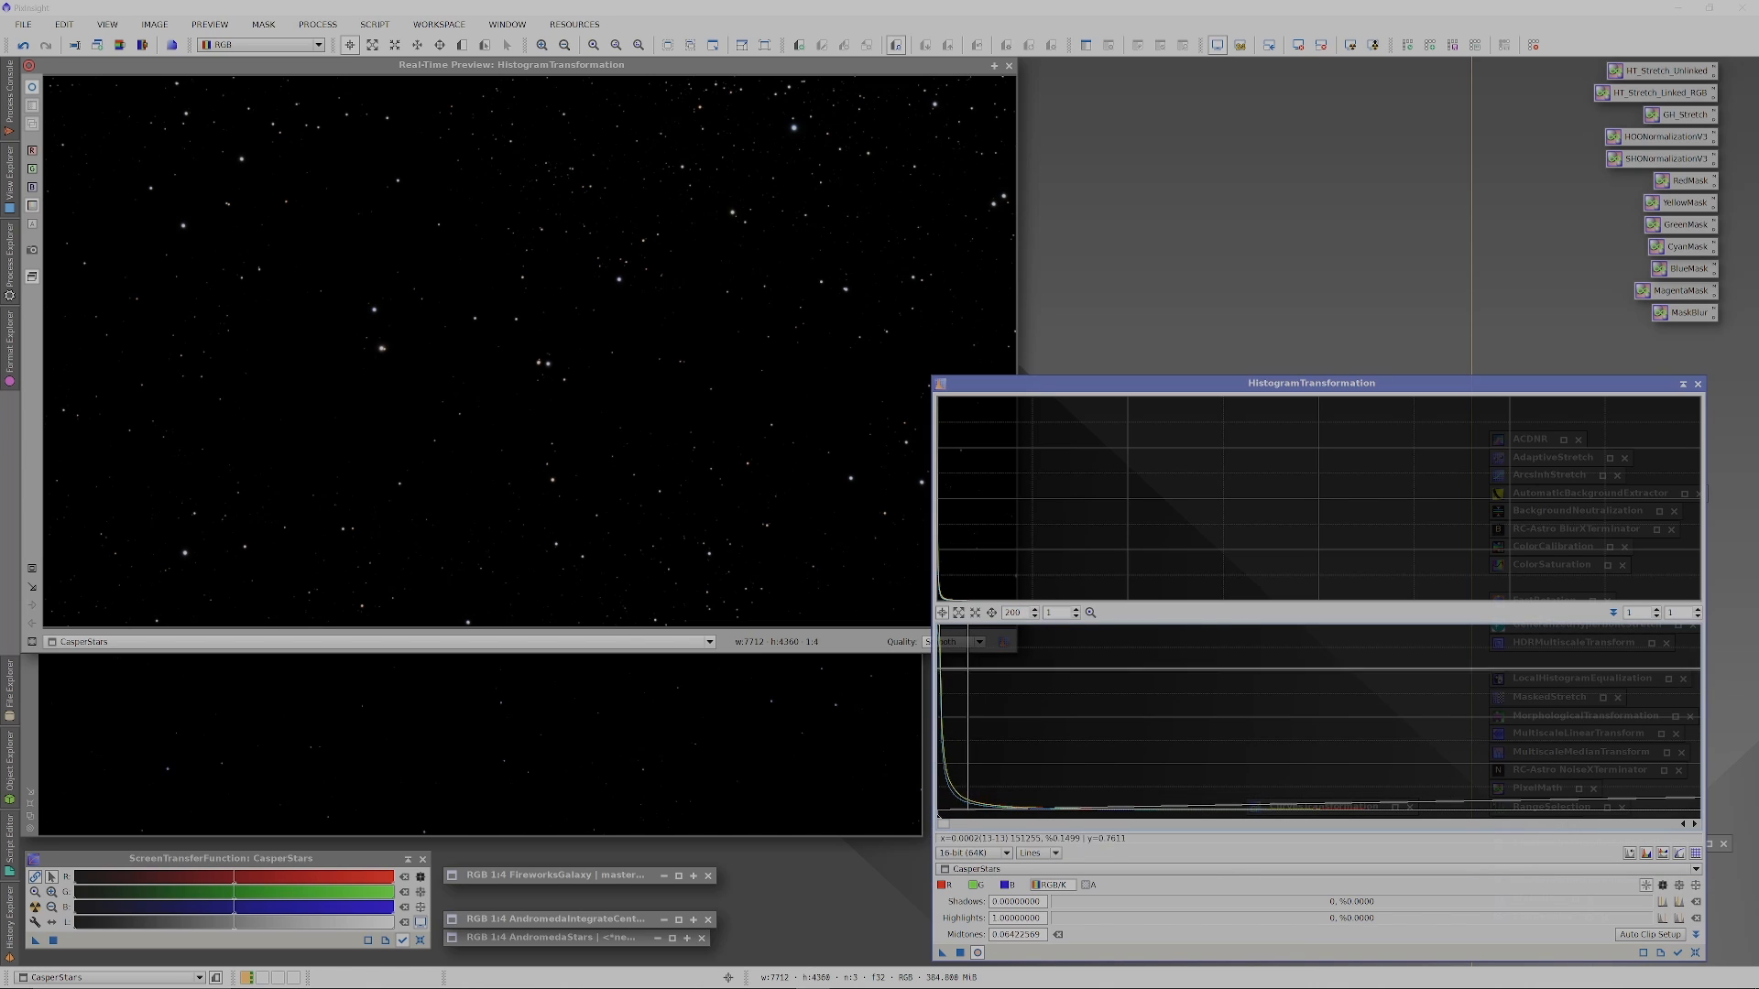
drag(1023, 613, 947, 622)
text(1)
key(Return)
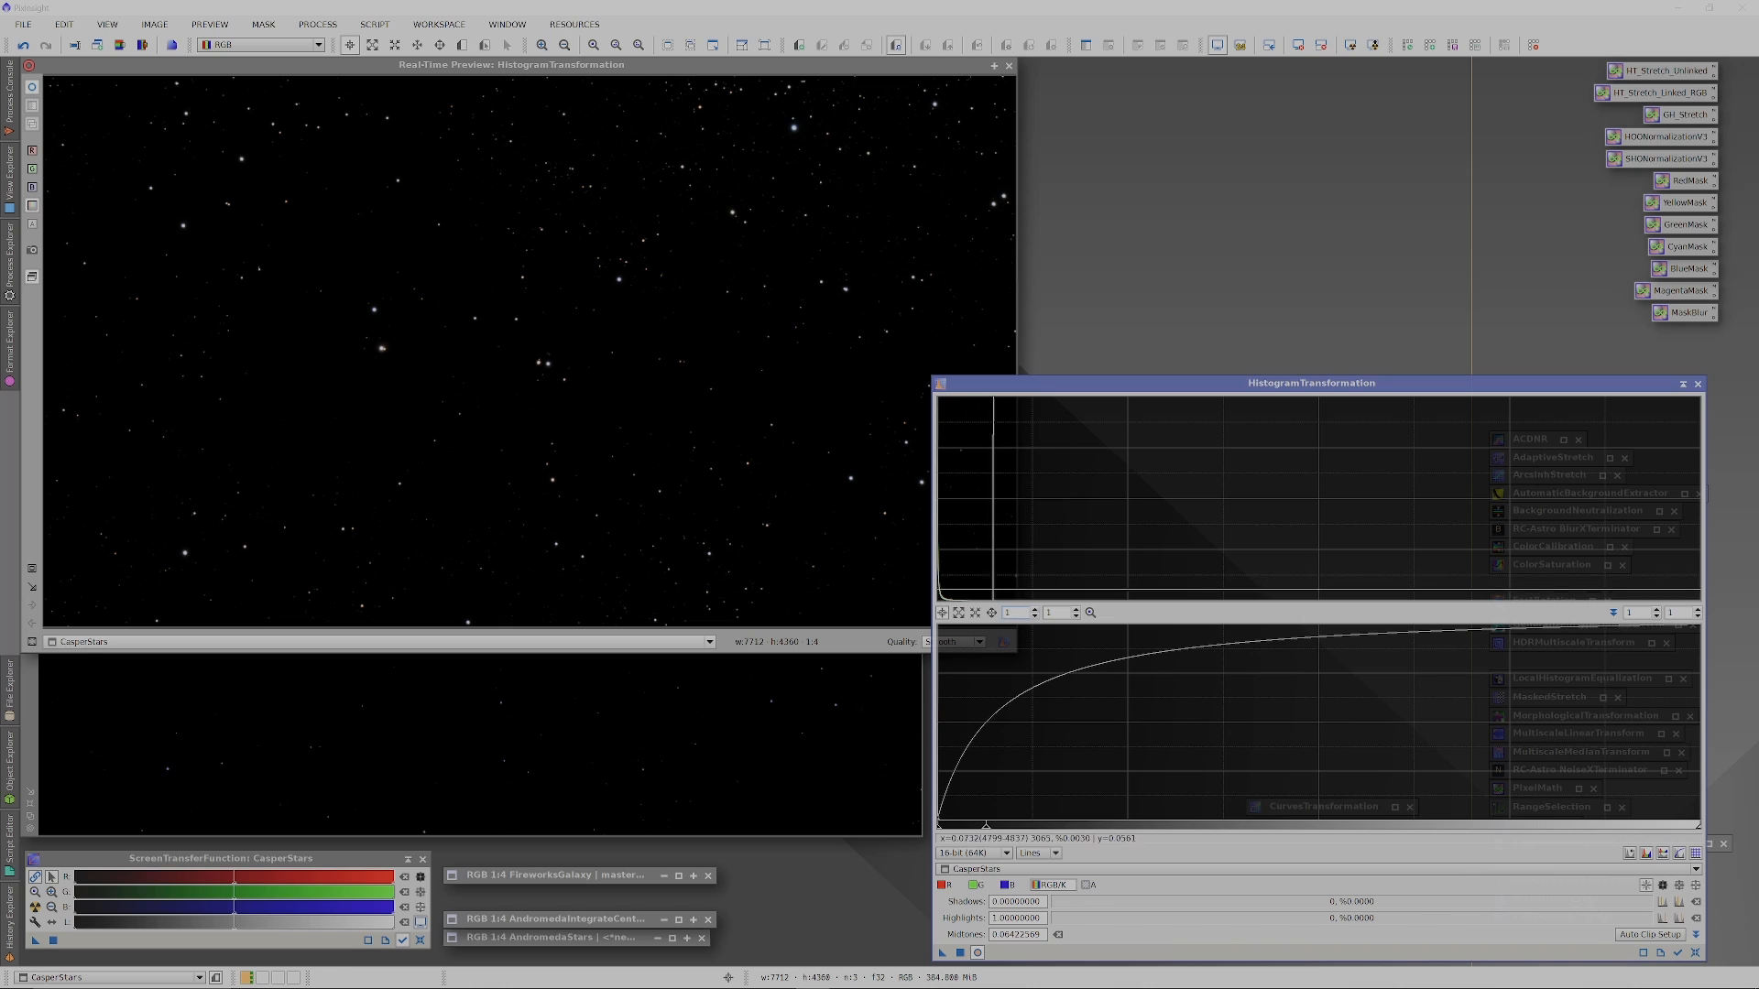
text(50)
key(Return)
drag(939, 826, 982, 825)
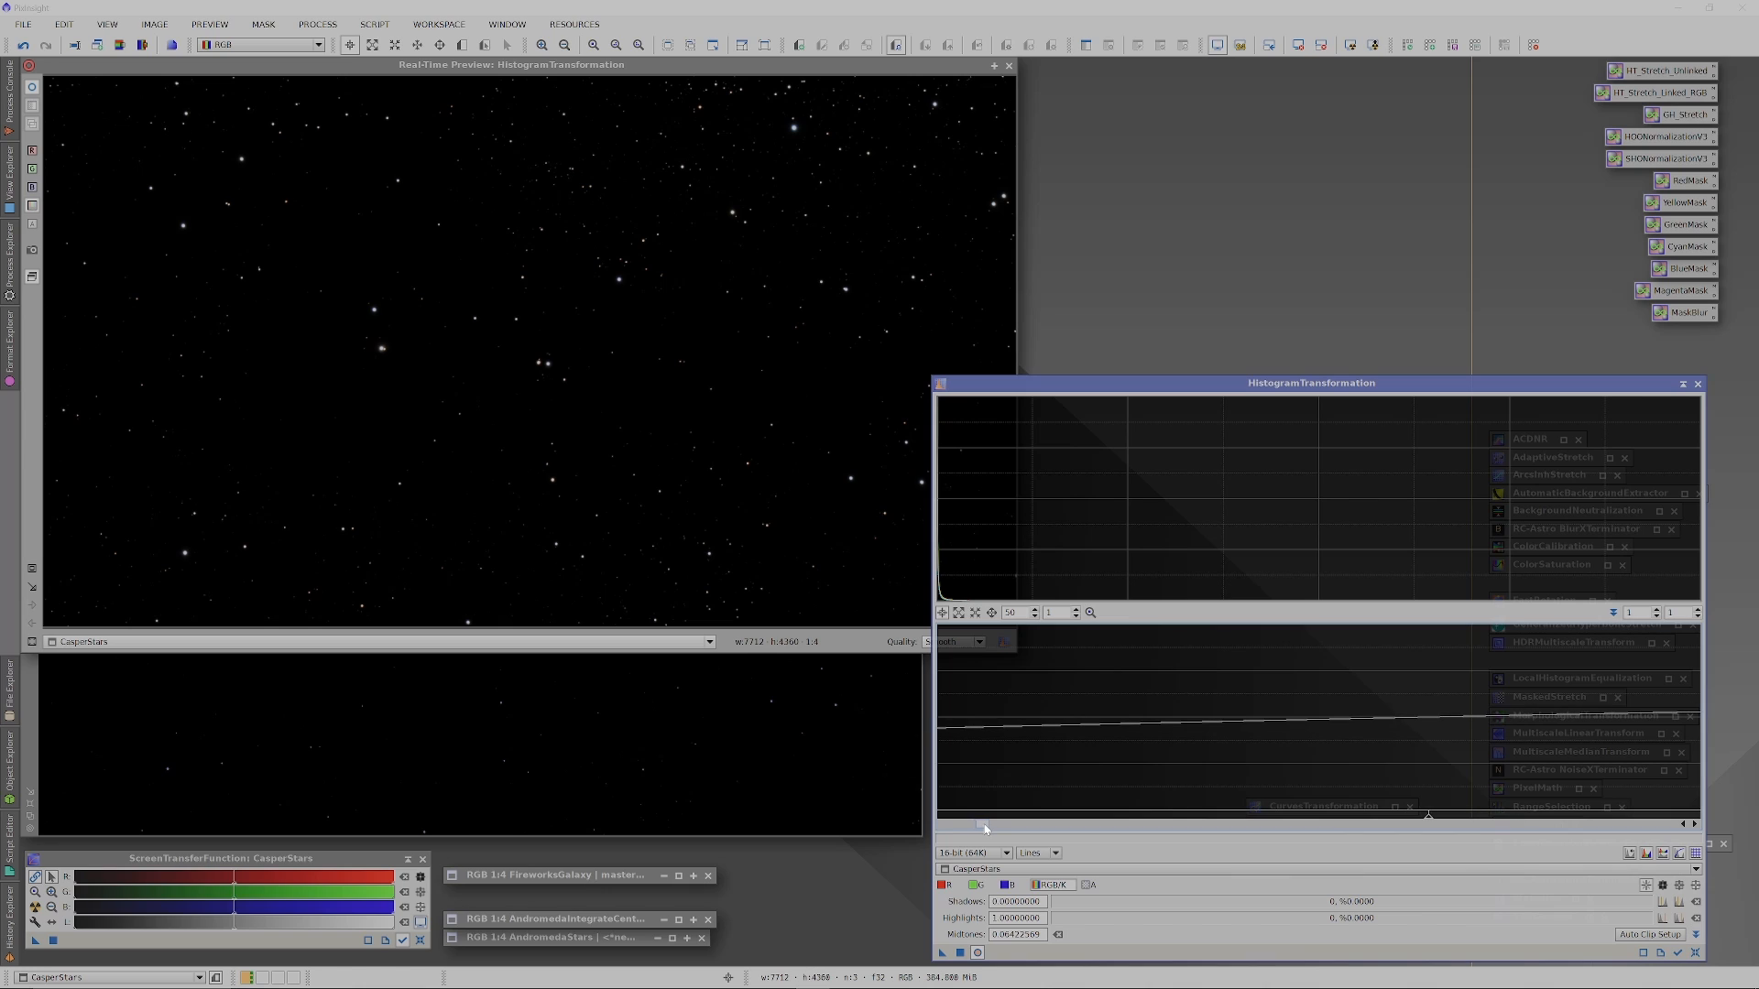
mouse_move(1429, 818)
mouse_down()
mouse_move(1017, 814)
mouse_move(1621, 812)
mouse_move(1175, 814)
mouse_up()
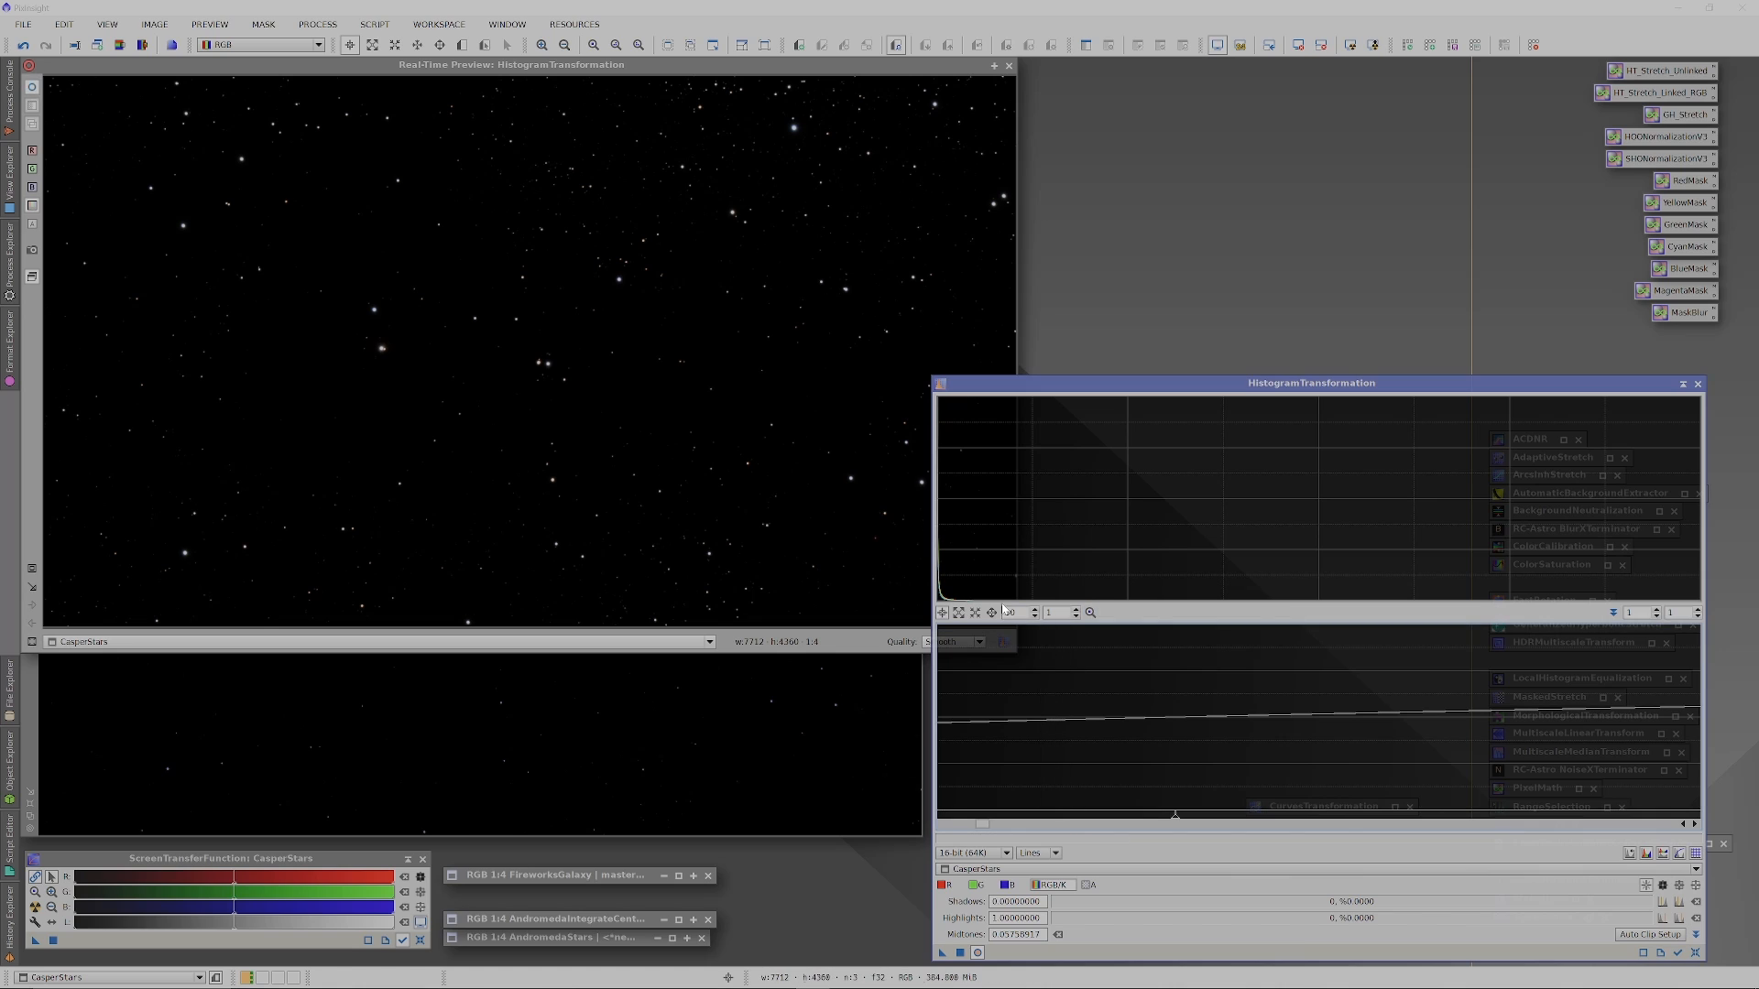
Lower the midtones to about 0.037, close the real-time preview and apply the stretch to CasperStars.
drag(1019, 613, 998, 616)
text(10)
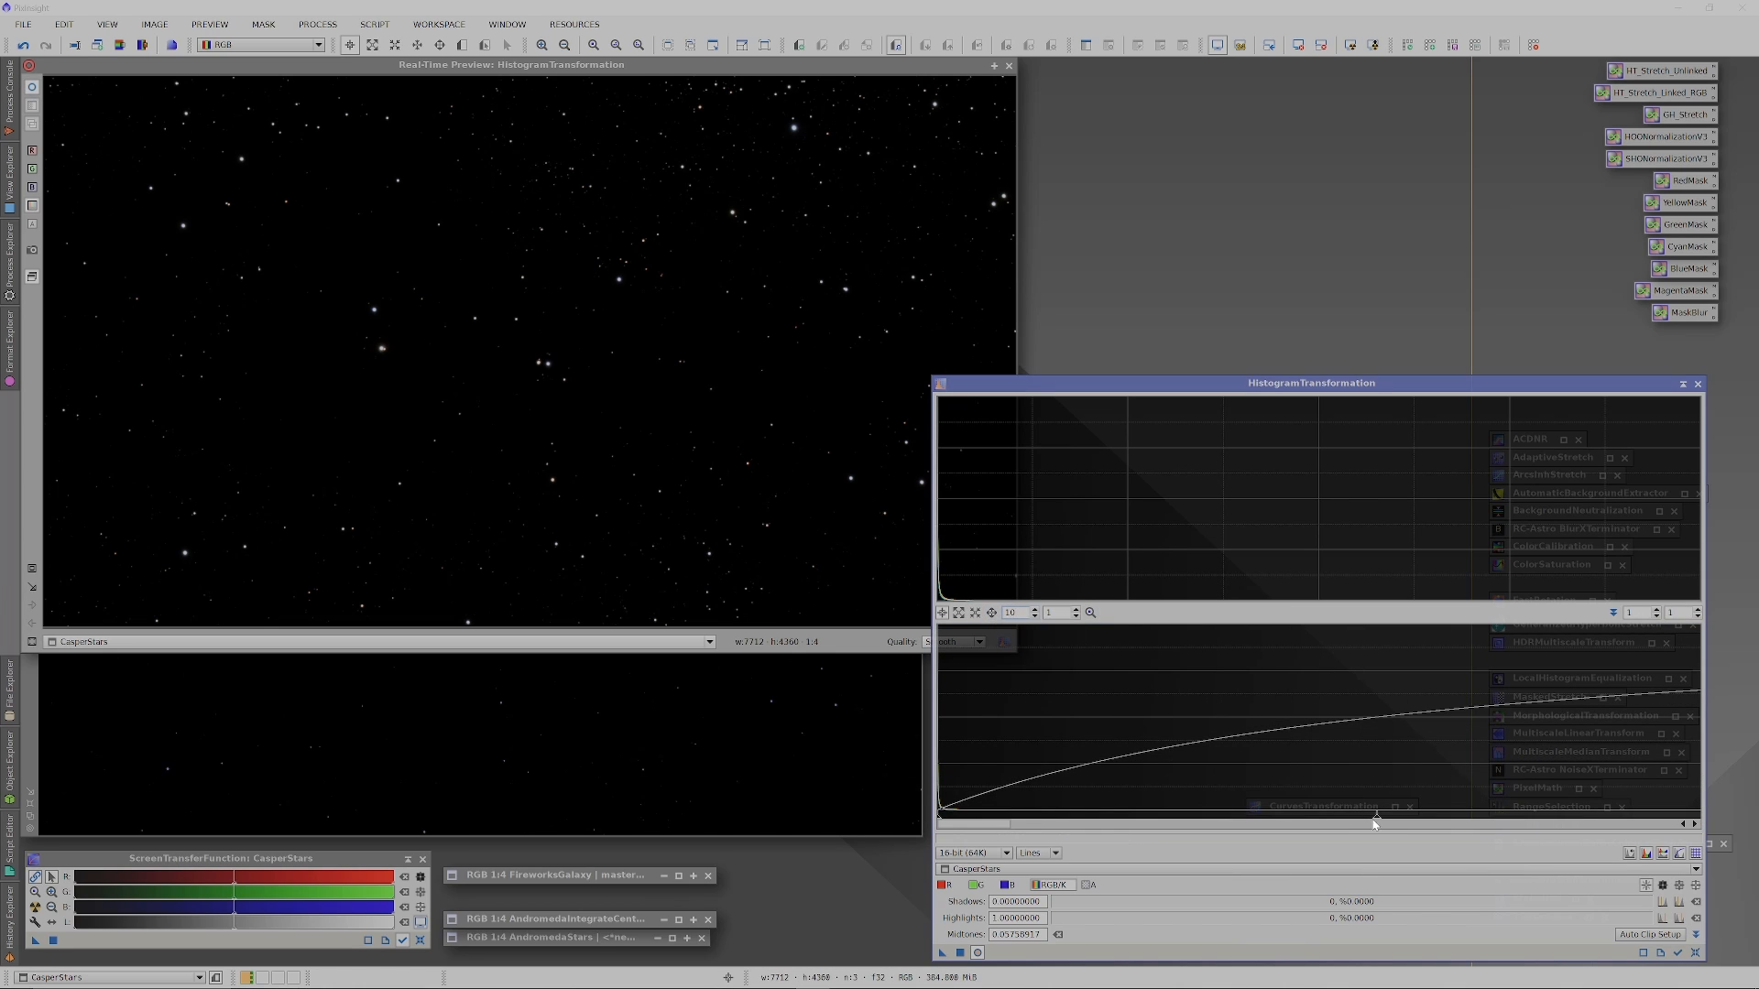
drag(1374, 823, 1221, 817)
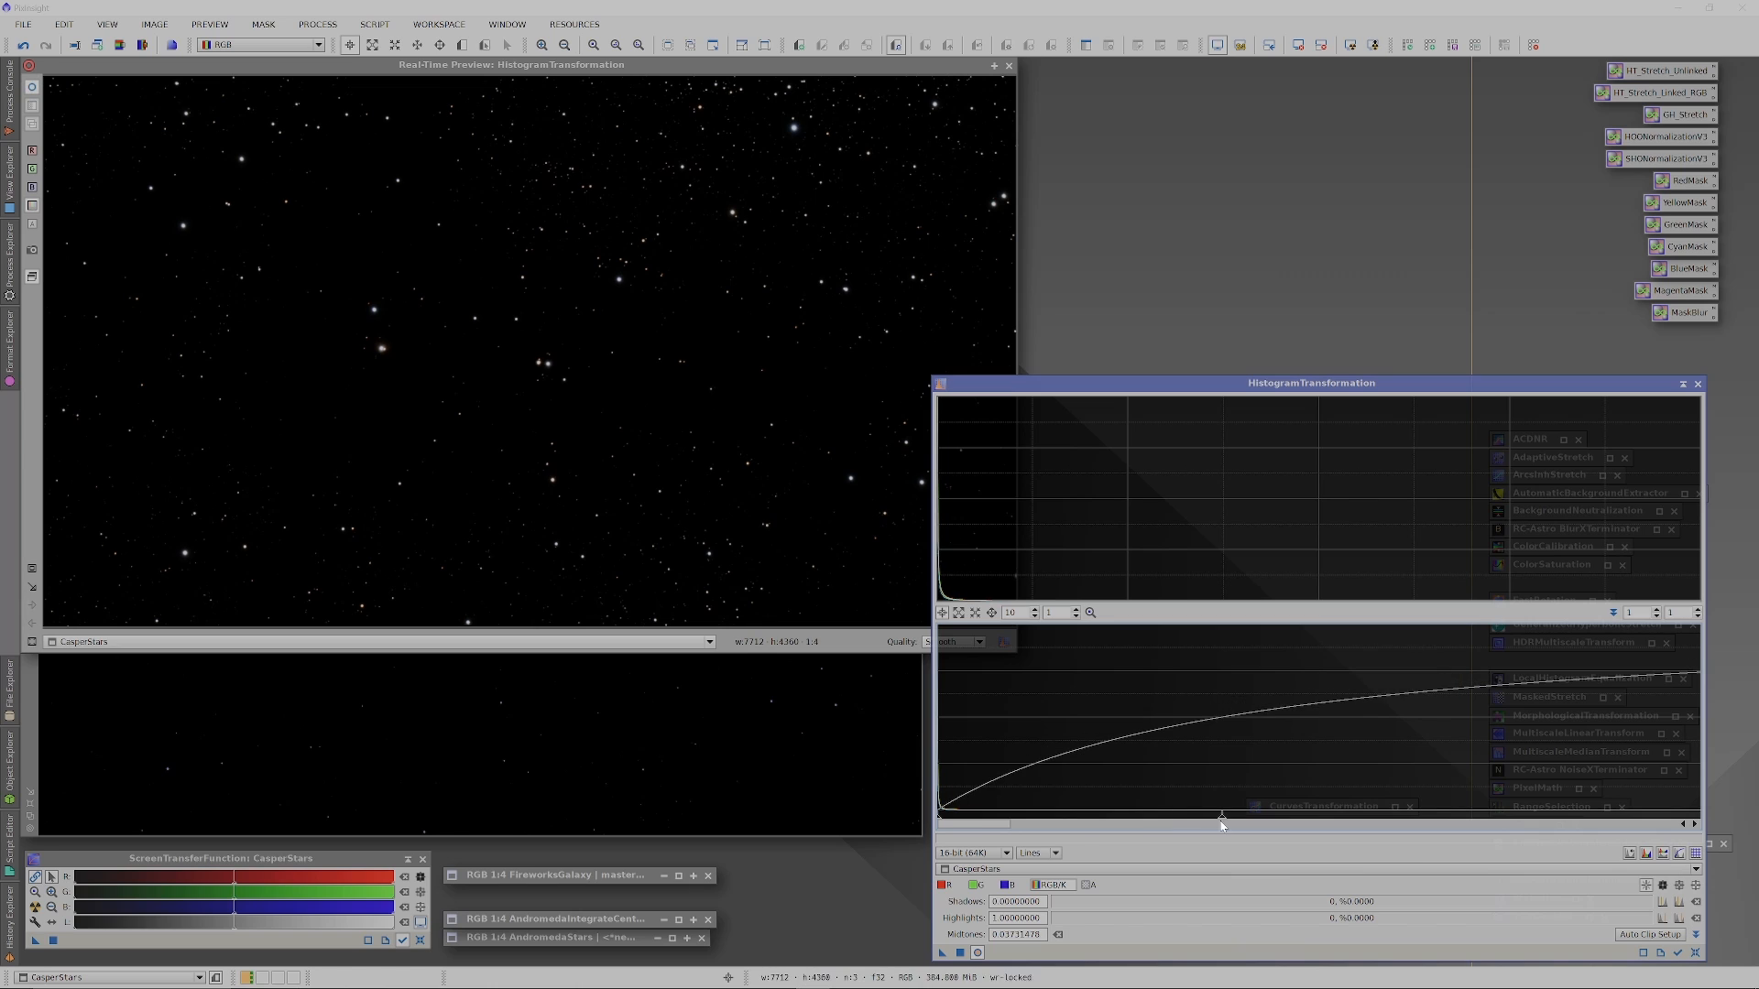
click(977, 953)
drag(942, 952, 493, 621)
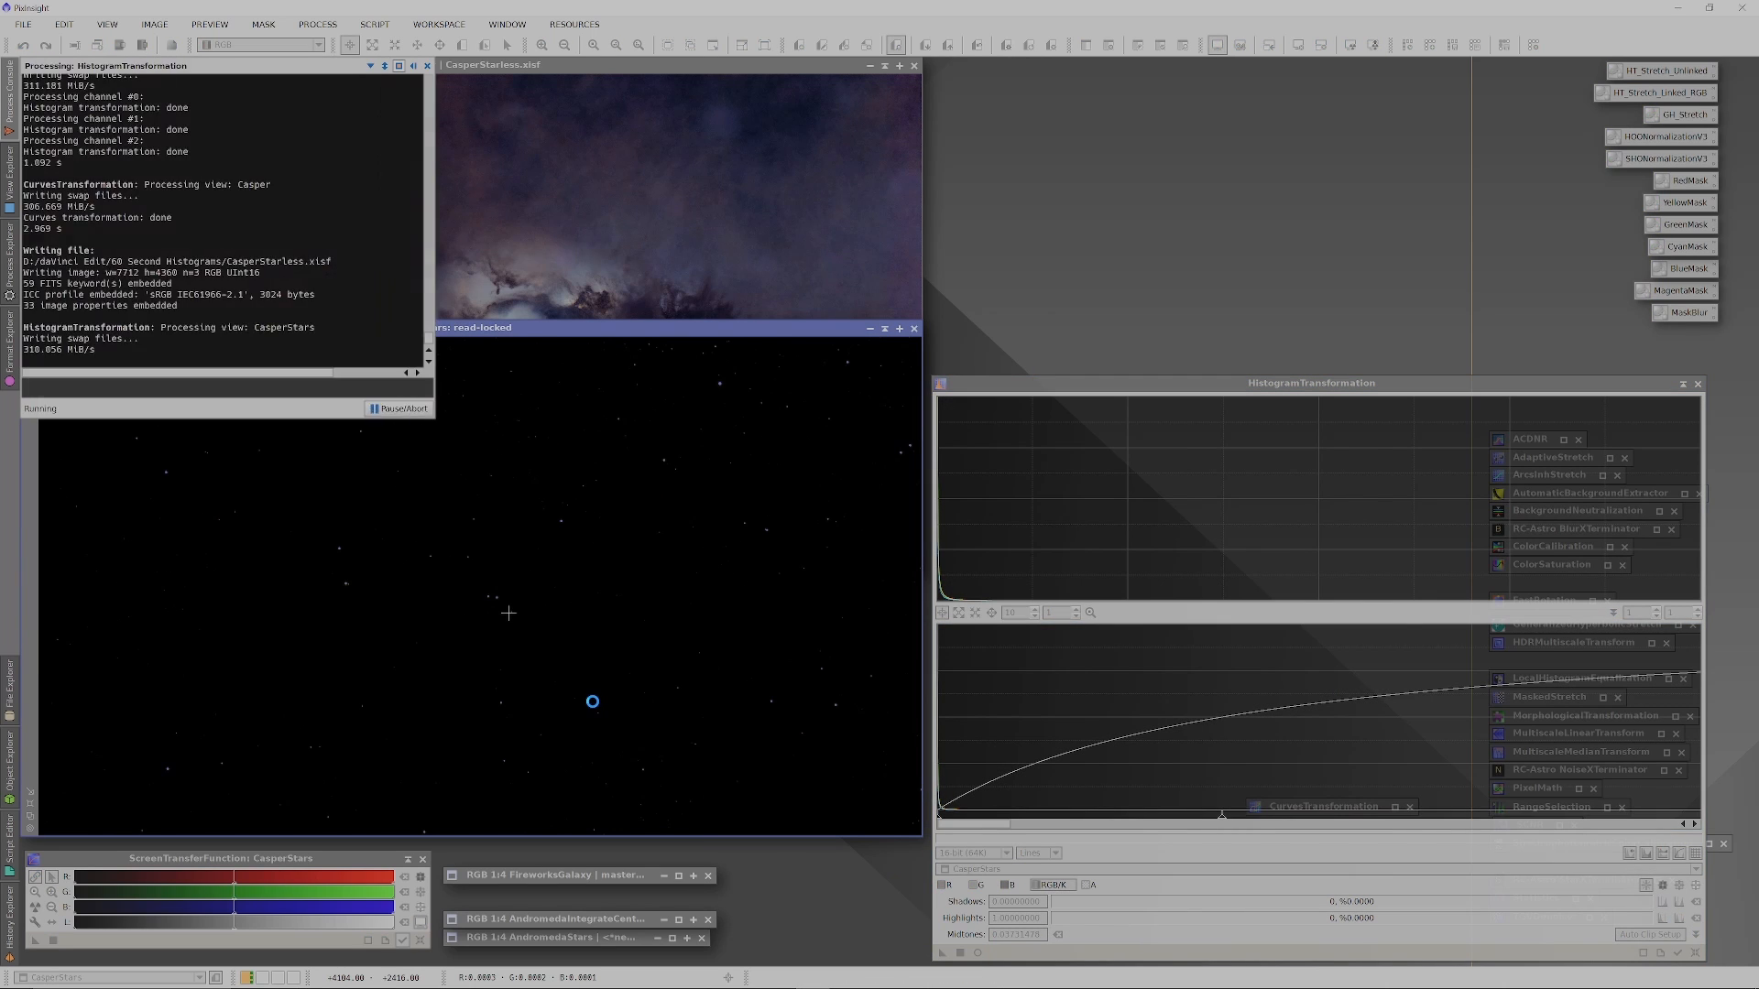
Minimize HistogramTransformation, then open CurvesTransformation with a real-time preview and the saturation curve selected.
click(1683, 383)
click(1394, 807)
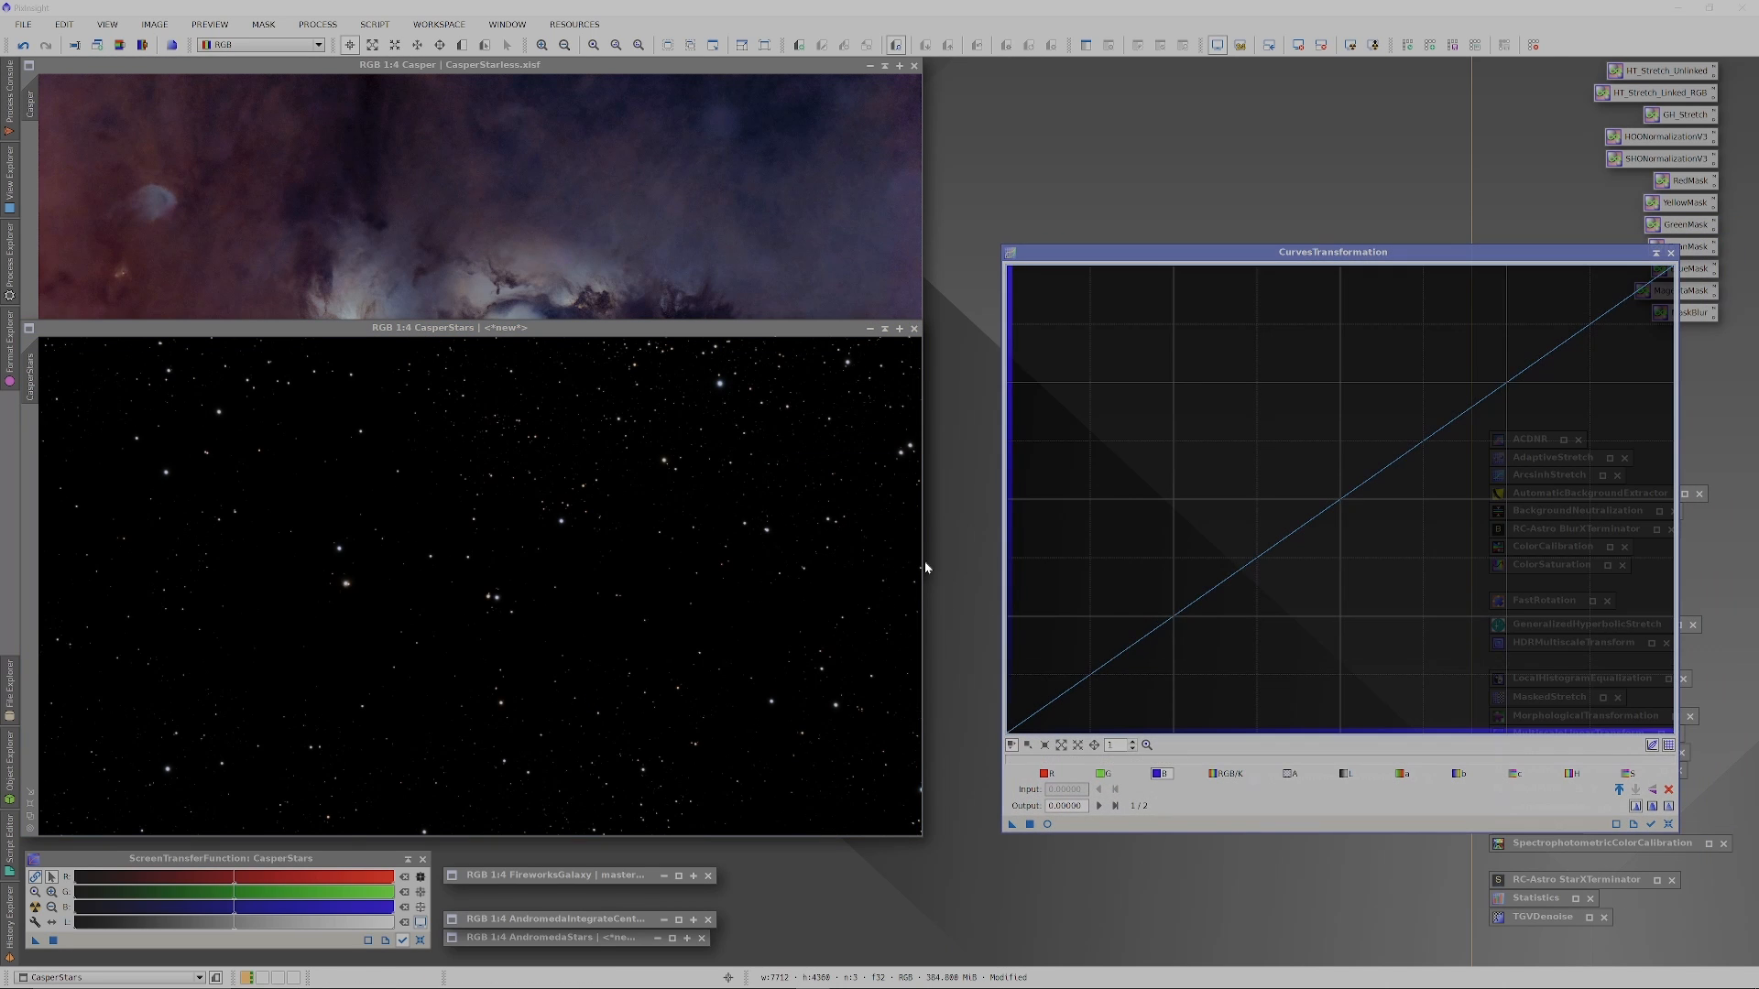
click(1047, 823)
click(1049, 824)
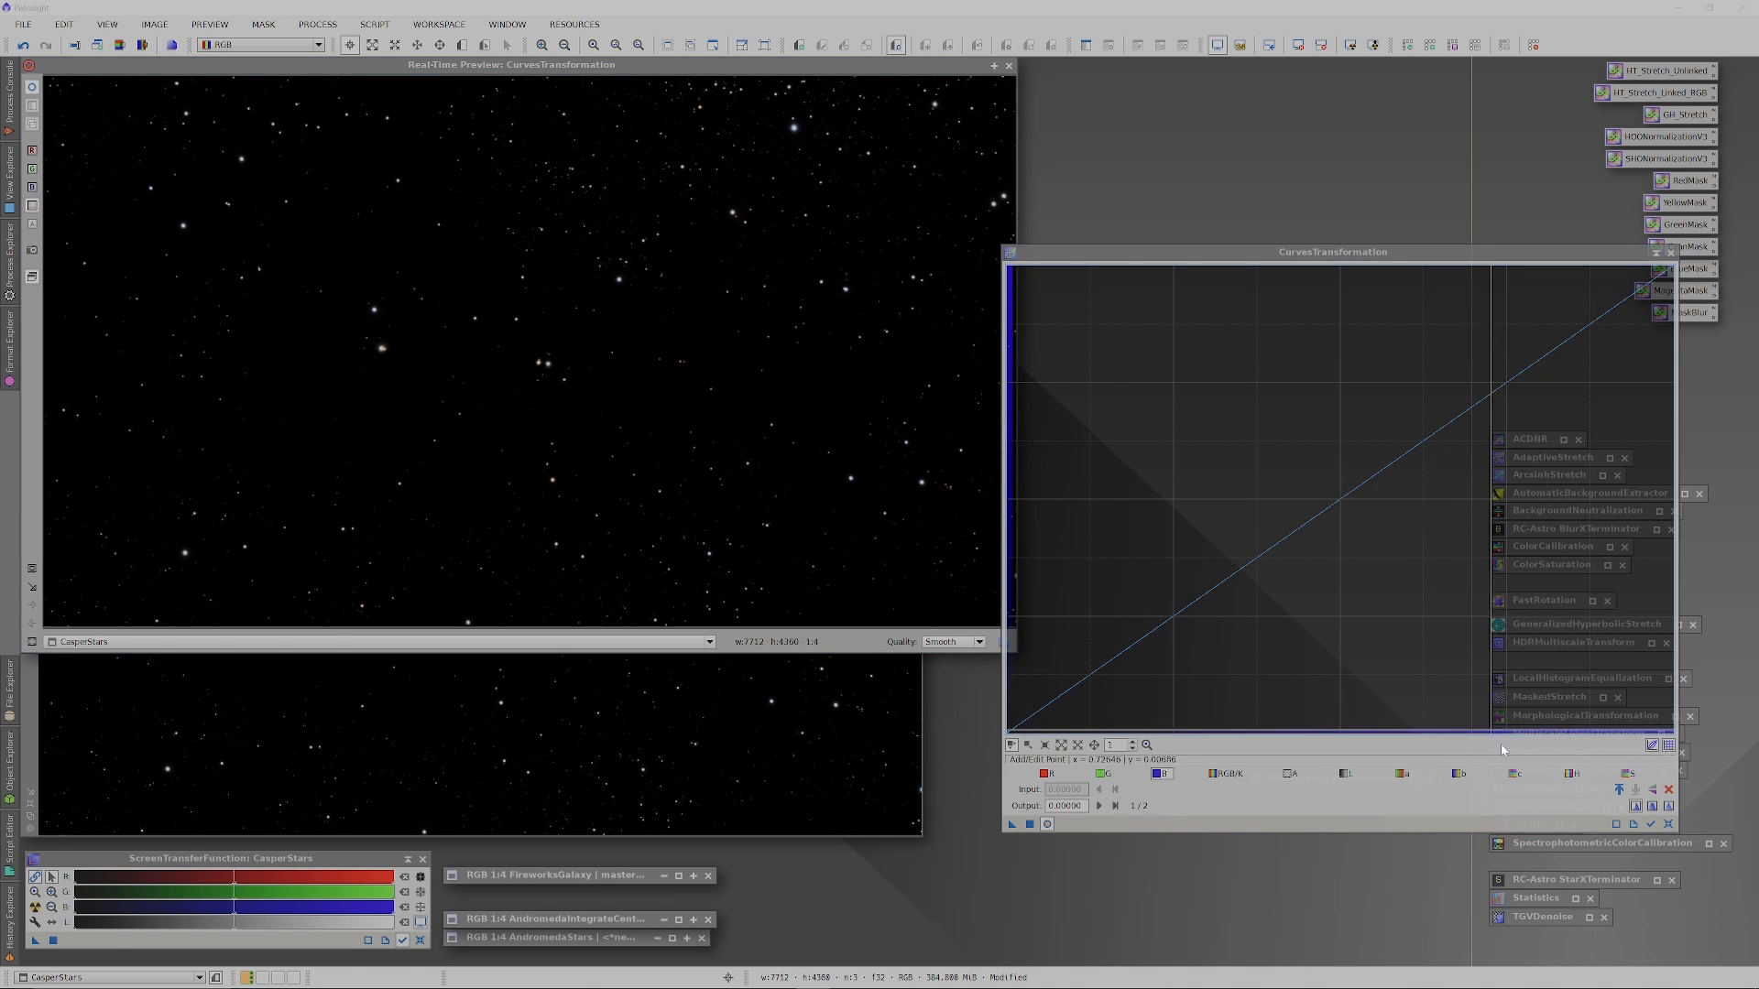
click(1635, 776)
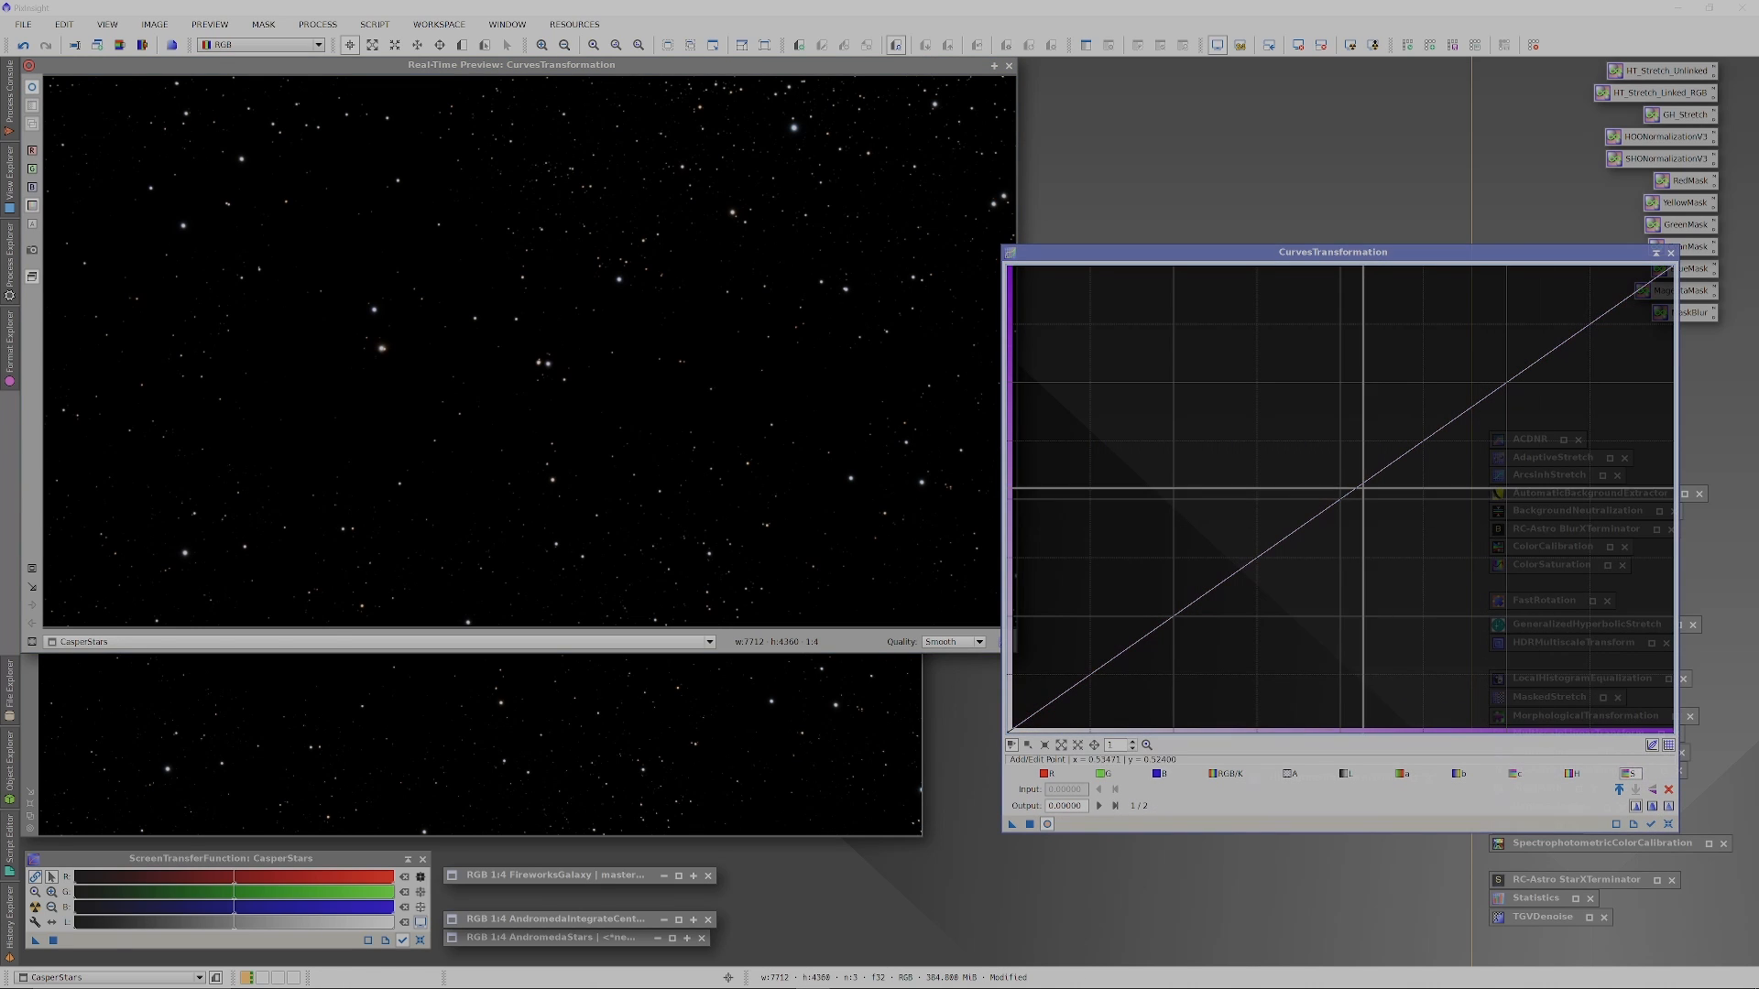
Raise the saturation curve with a point at about input 0.42 and output 0.61, close the preview and apply it to CasperStars.
mouse_move(1327, 508)
mouse_down()
mouse_move(1228, 418)
mouse_move(1013, 364)
mouse_move(1346, 503)
mouse_move(1602, 653)
mouse_move(1648, 723)
mouse_move(1375, 574)
mouse_move(1335, 504)
mouse_up()
right_click(1337, 502)
click(1292, 459)
drag(1293, 459, 1284, 447)
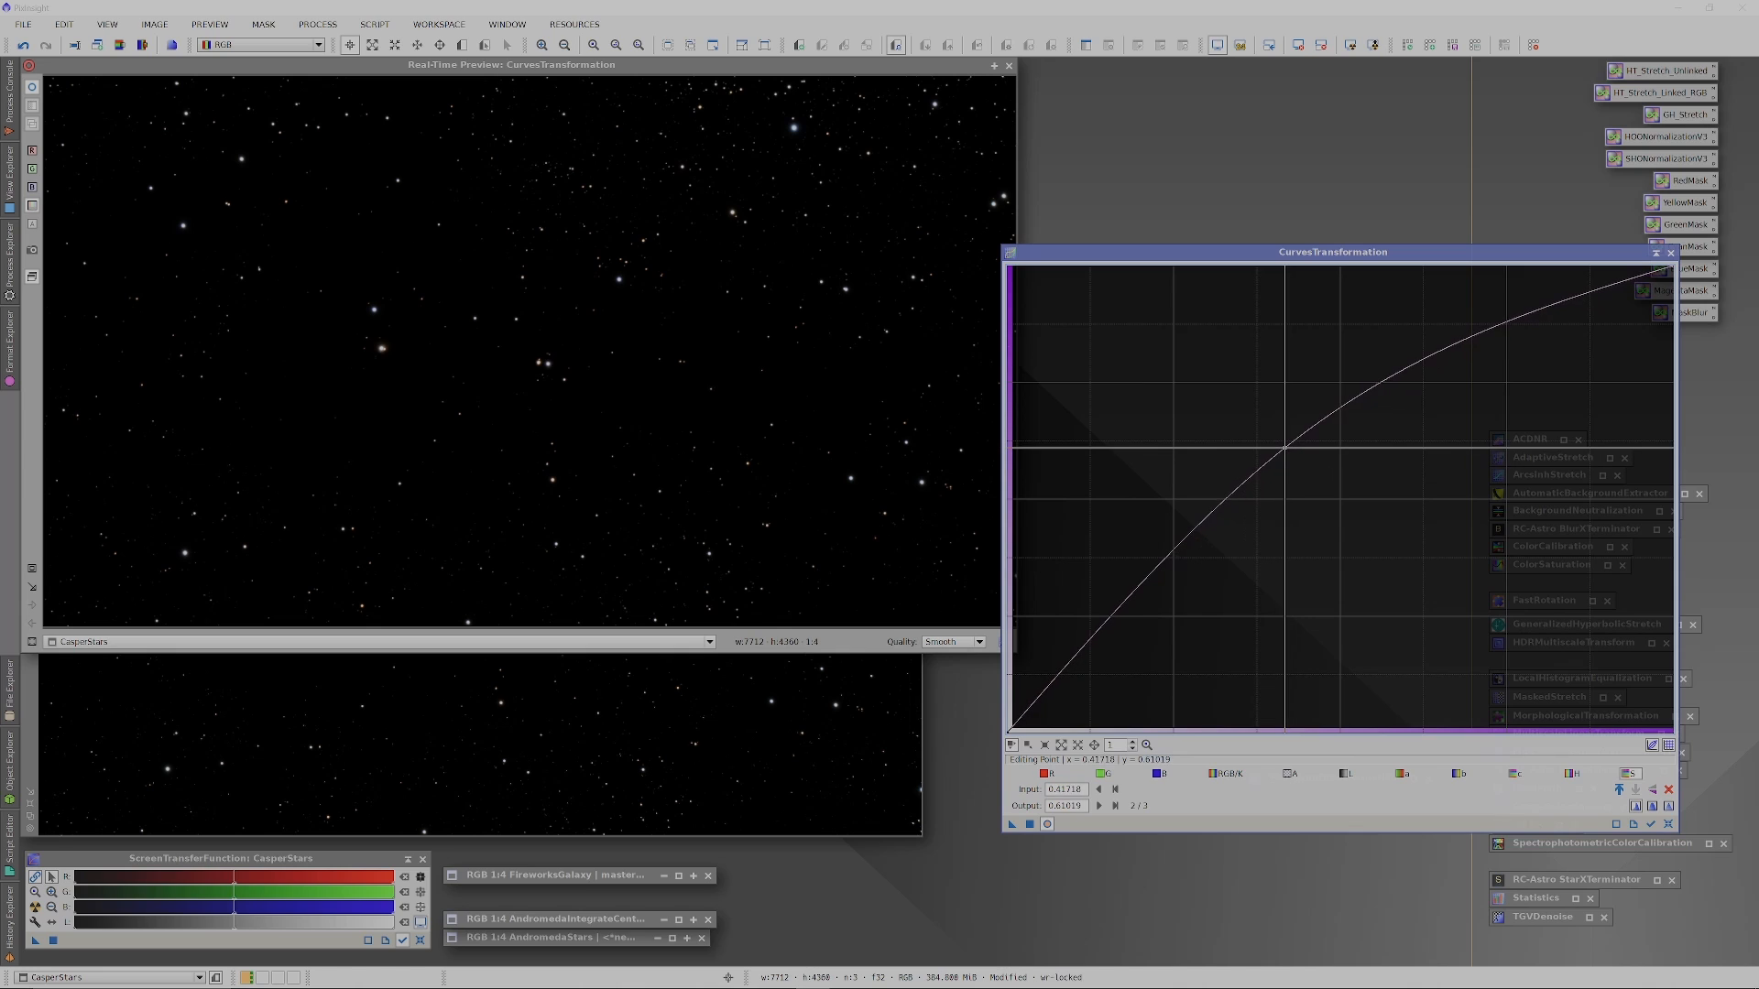
drag(1284, 447, 1288, 447)
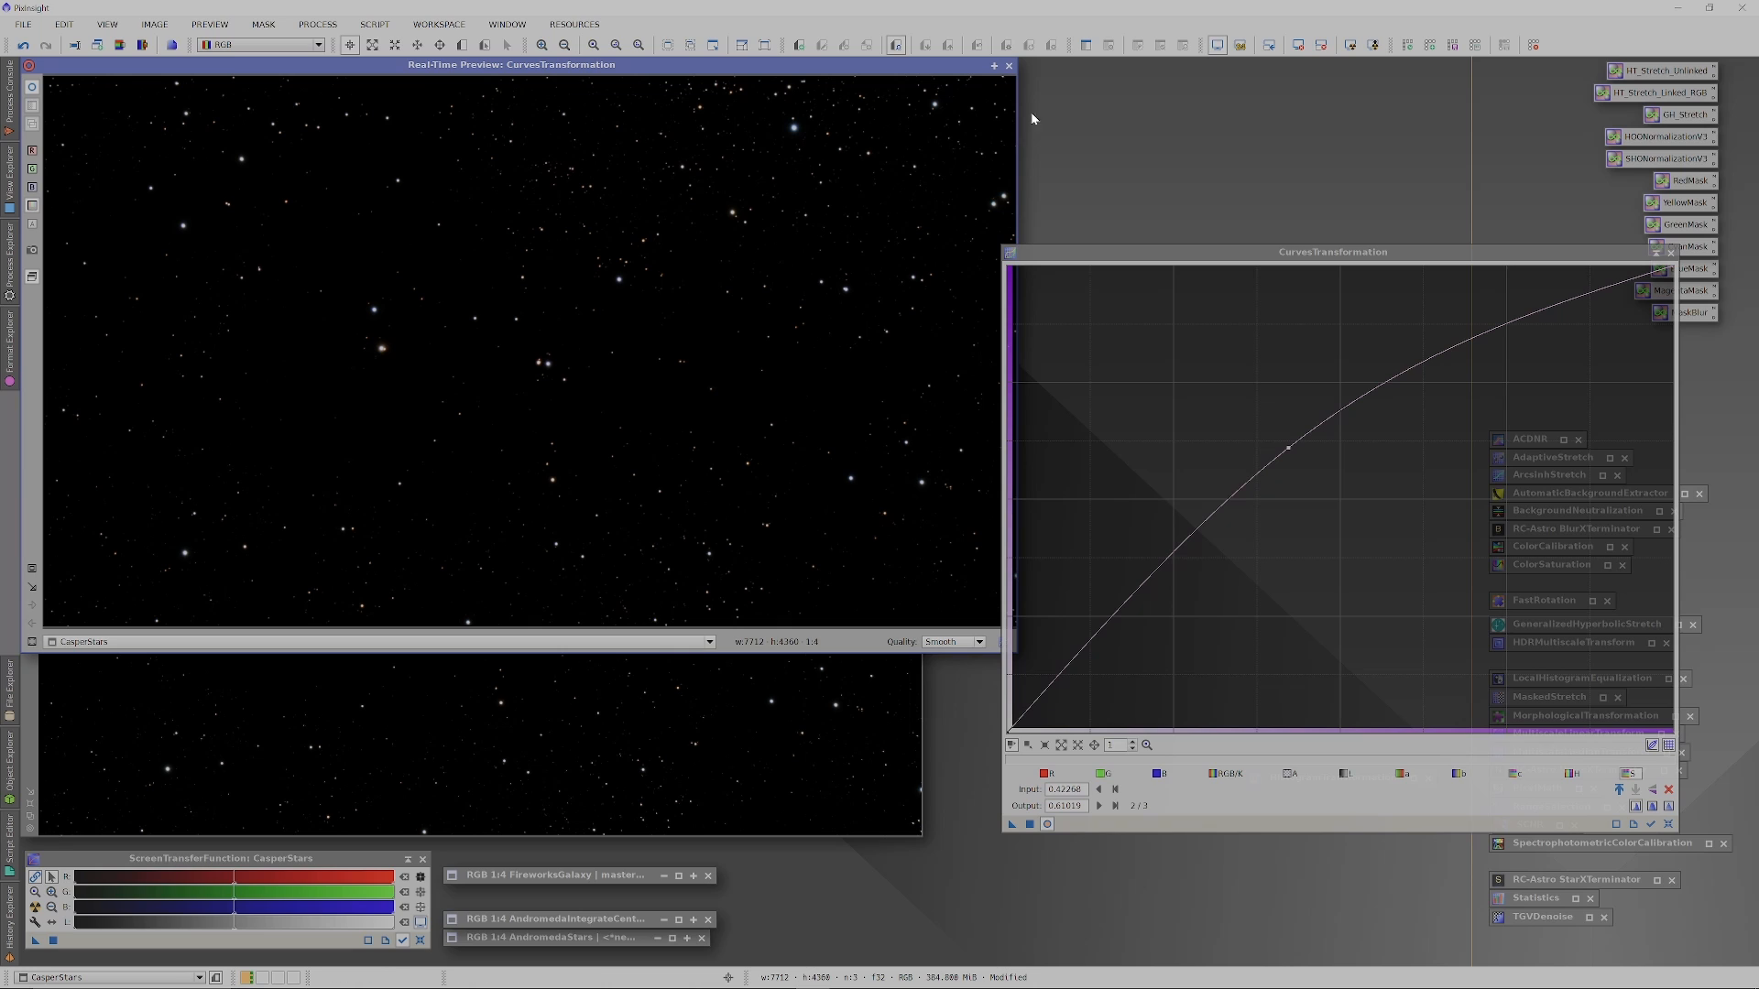
click(1008, 65)
drag(1012, 826, 721, 761)
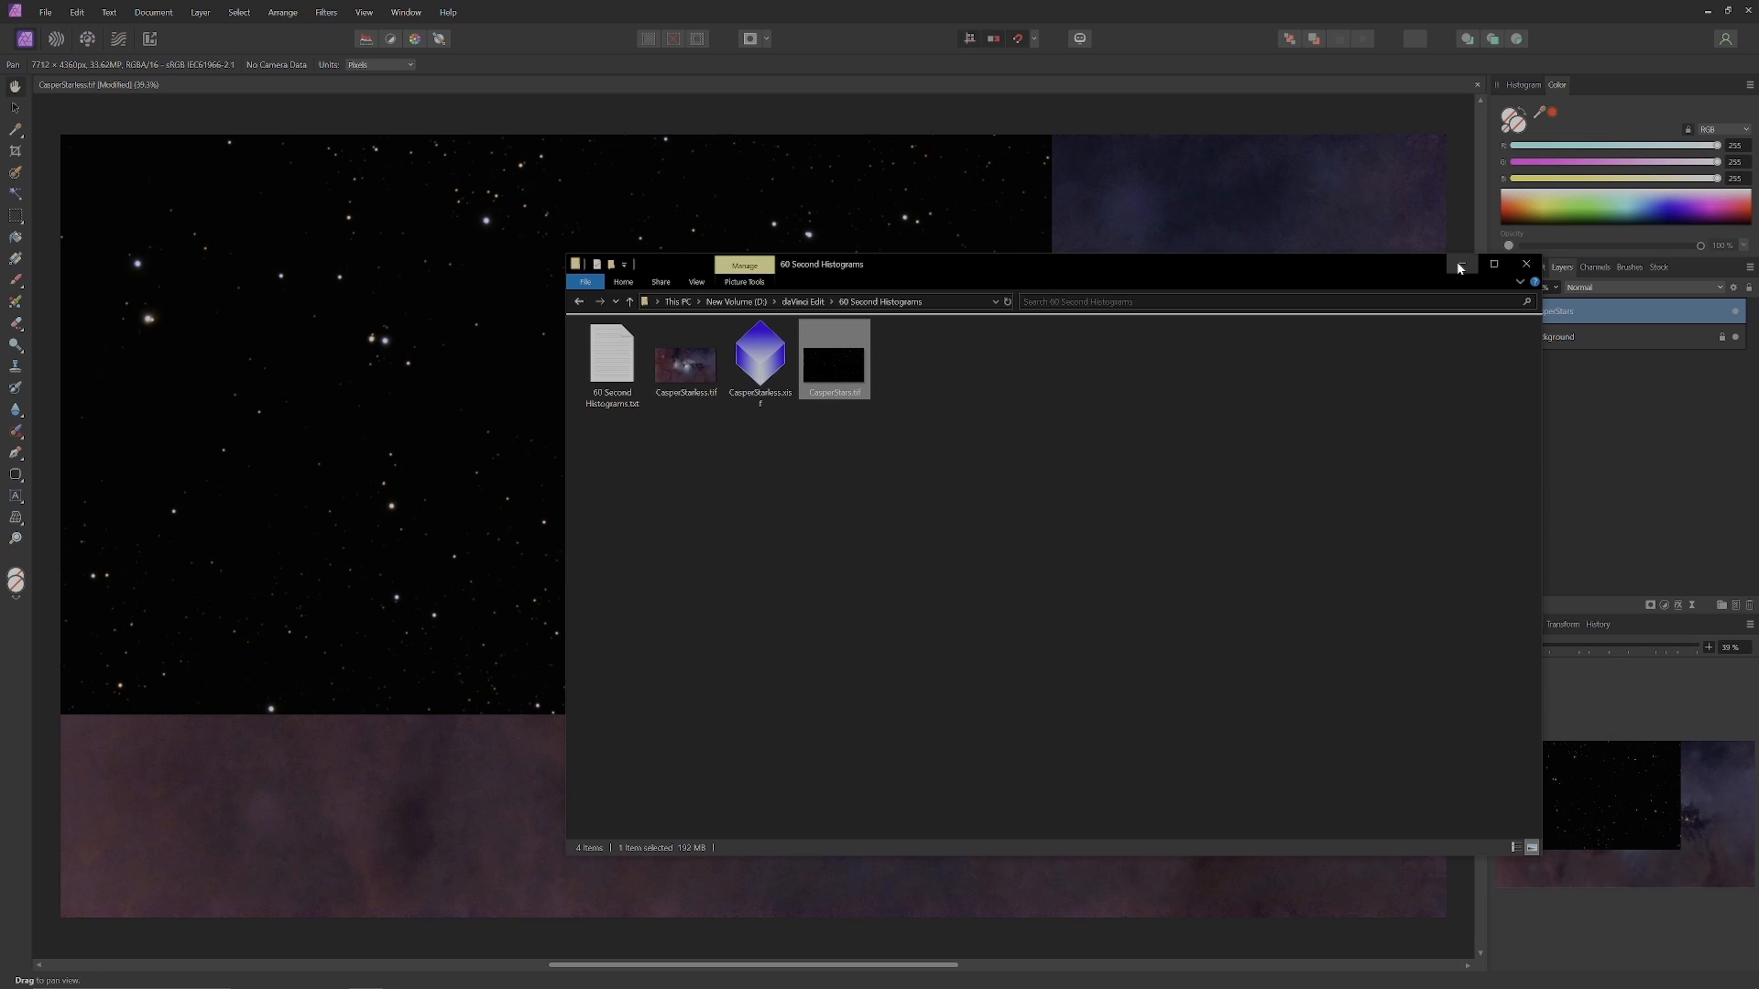
In Affinity Photo, align the CasperStars layer exactly over the nebula background and set its blend mode to Add.
click(1462, 263)
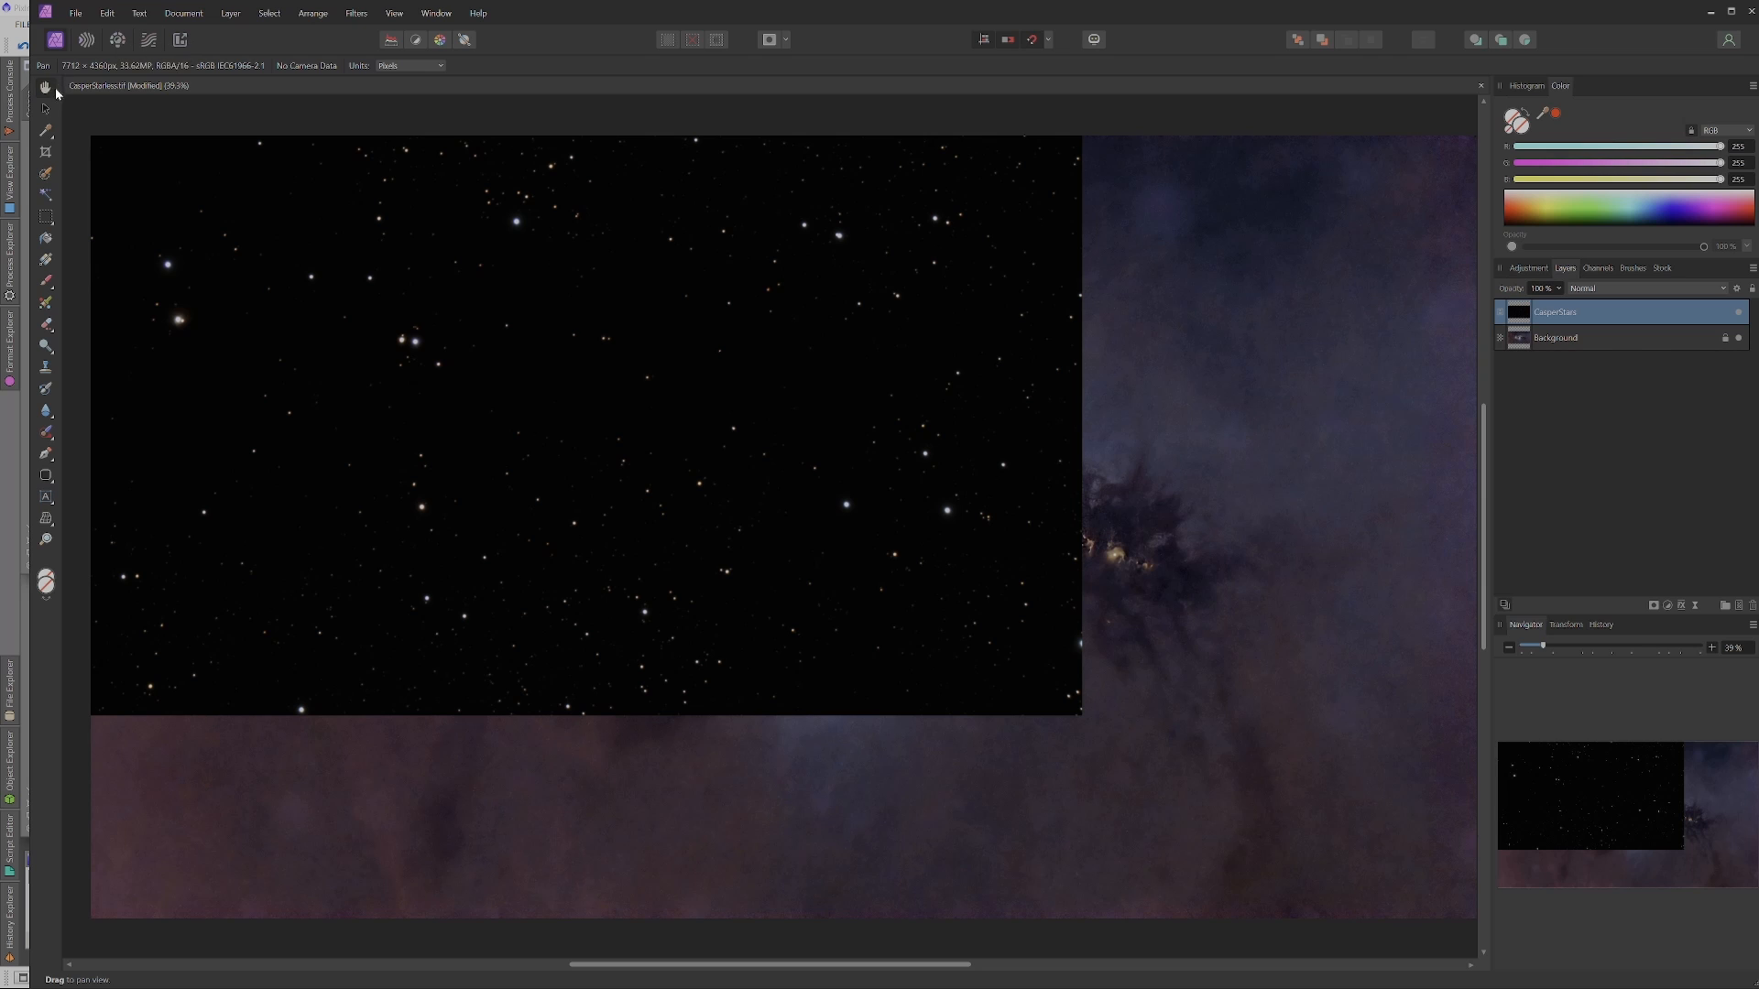
key(v)
drag(120, 173, 392, 312)
scroll(465, 397, down, 1)
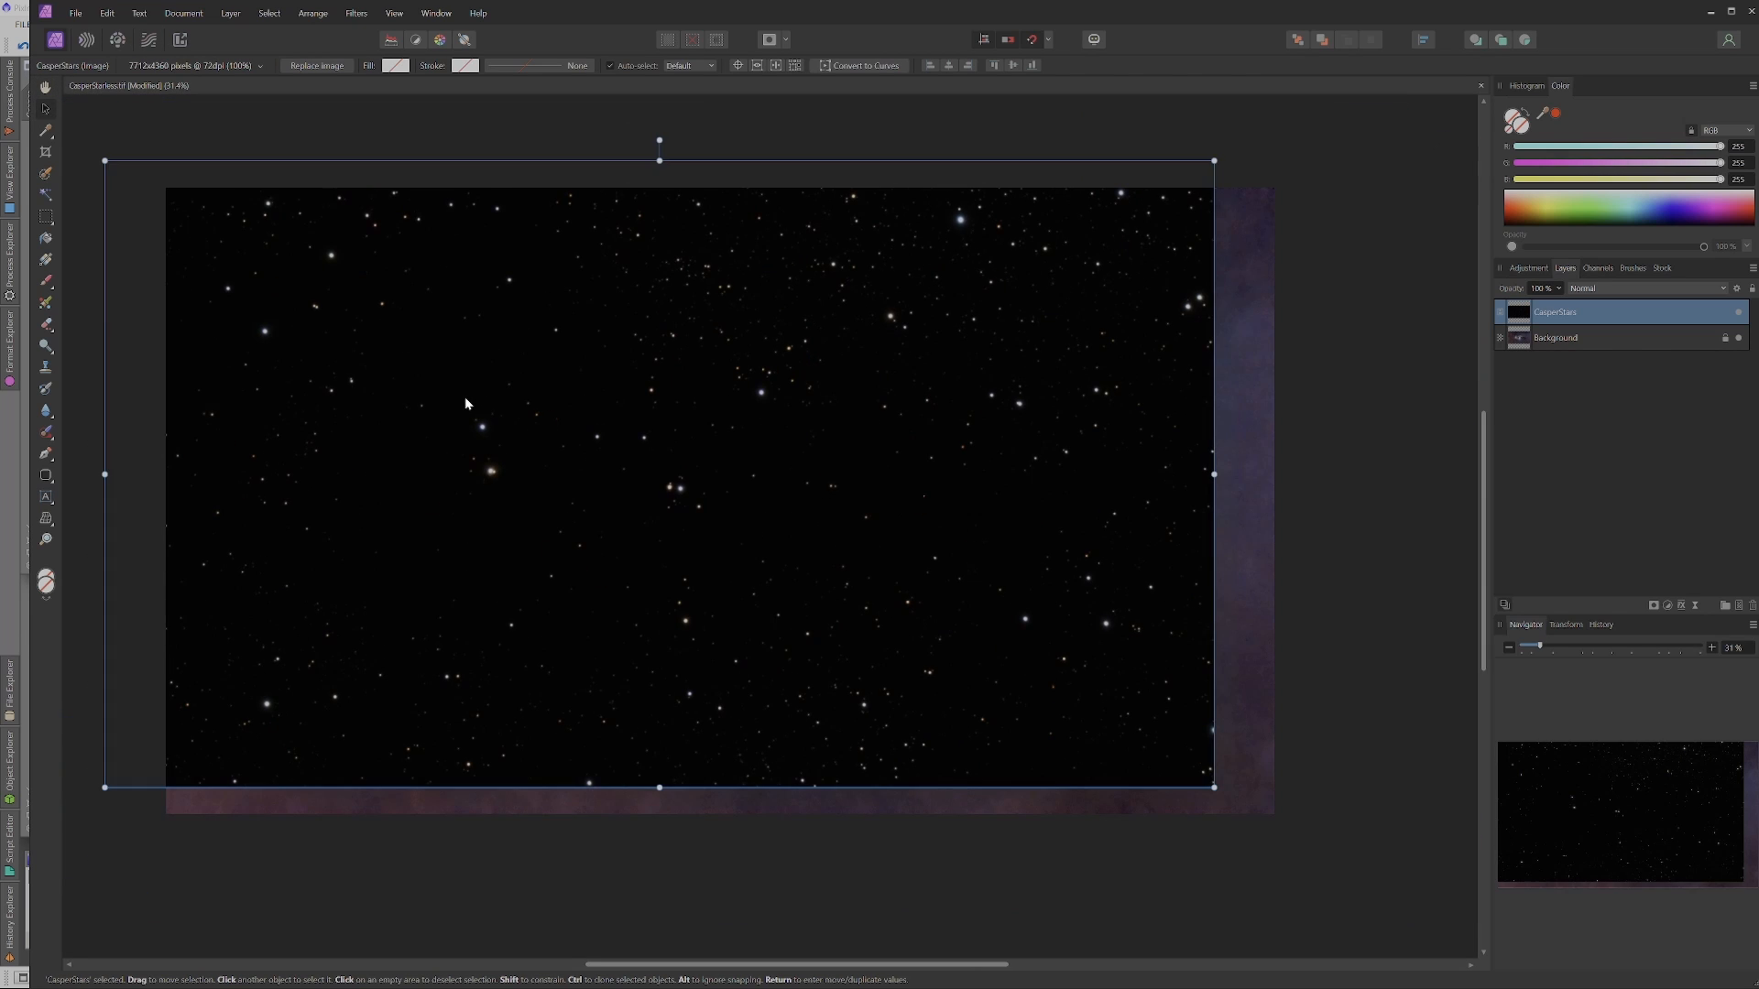
drag(458, 389, 509, 407)
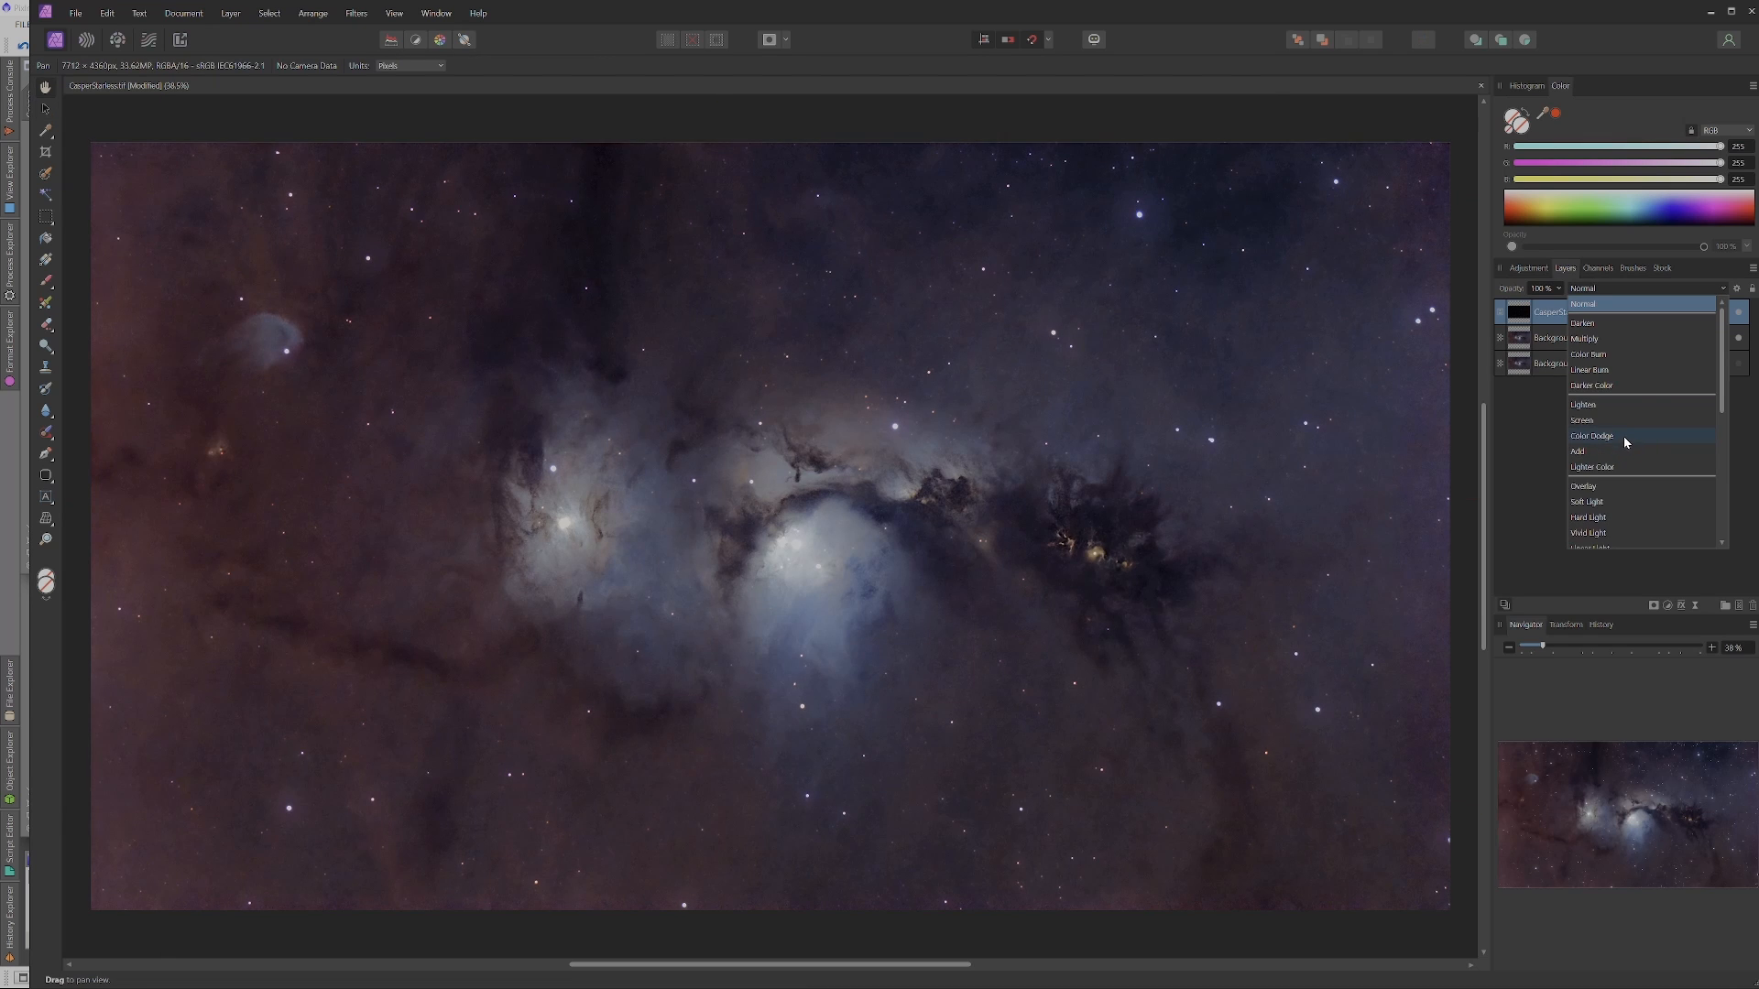
click(1623, 451)
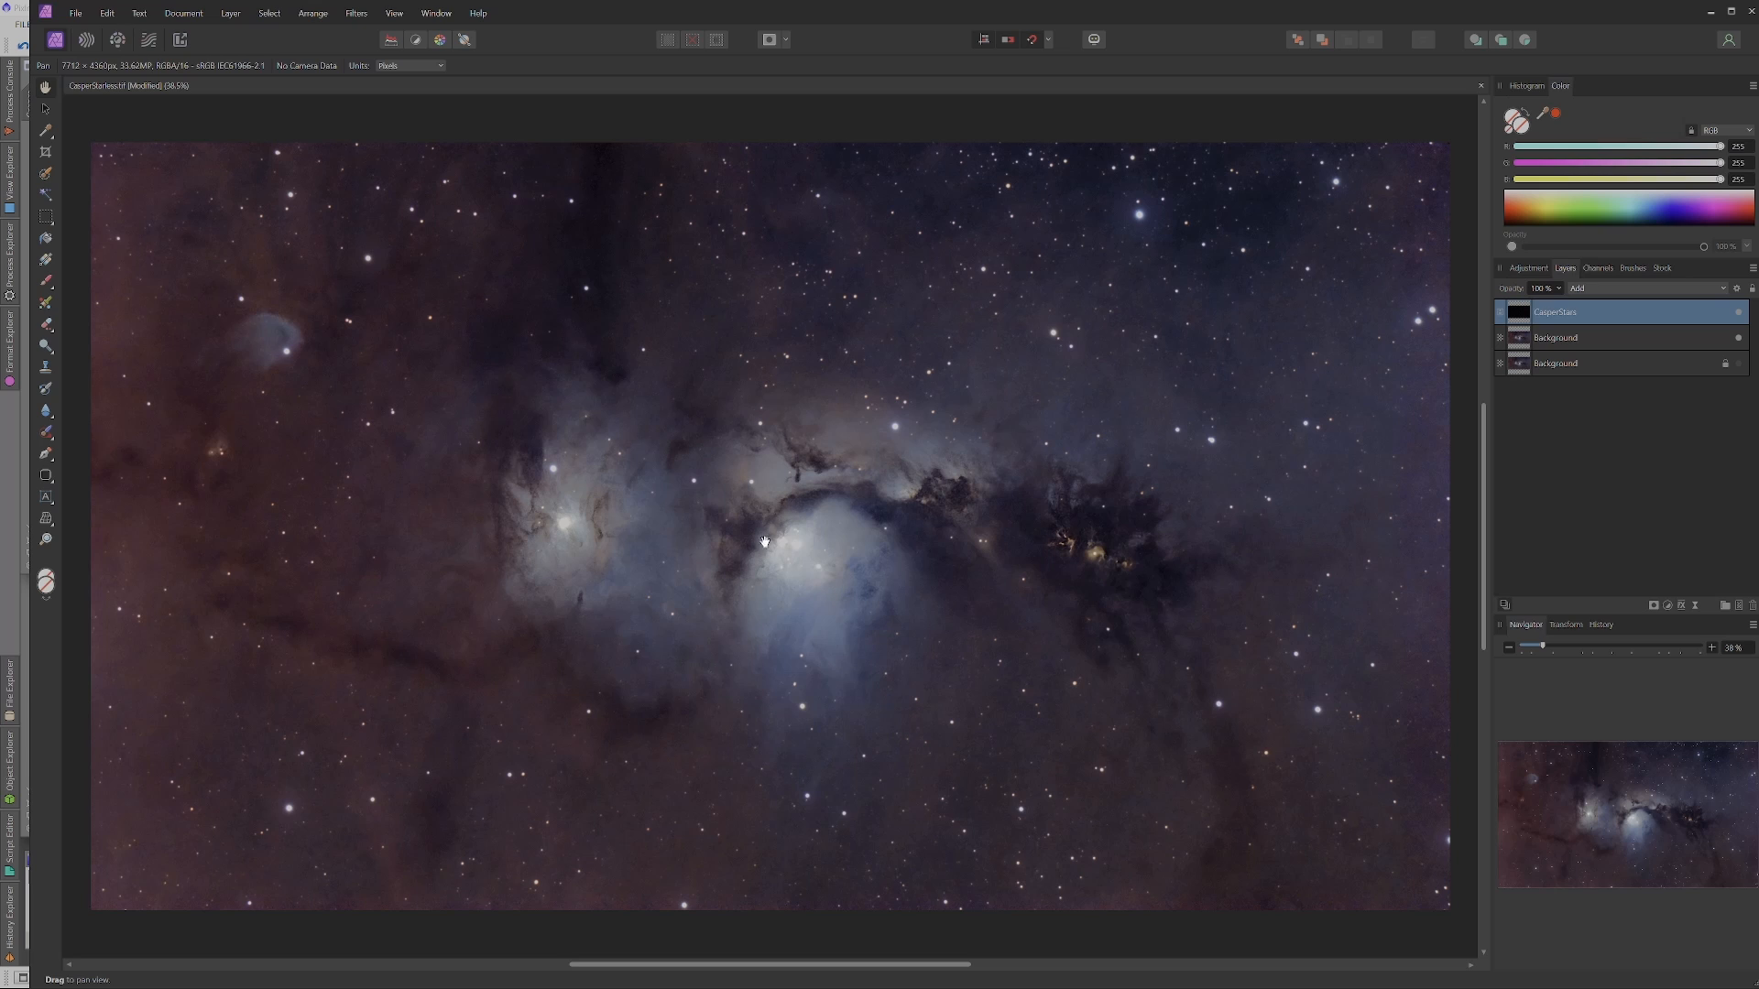
Add a default Brightness/Contrast adjustment to the CasperStars layer and strongly reduce its brightness to dim the stars.
click(1530, 269)
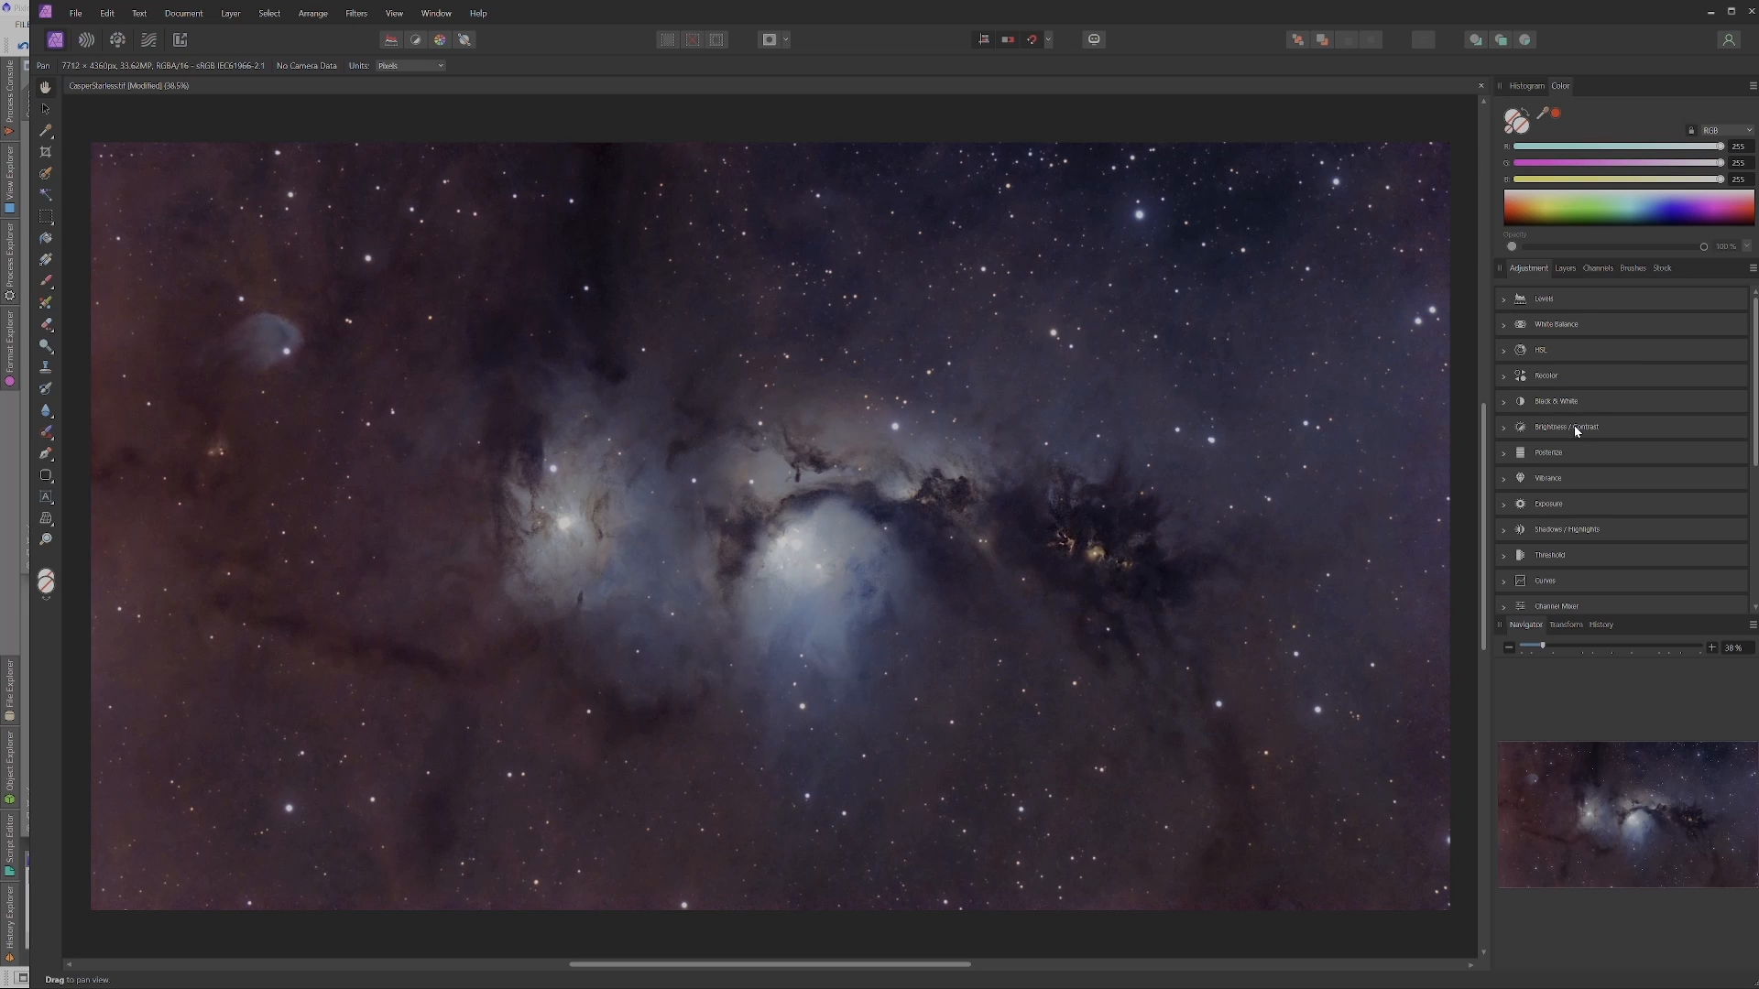
click(1522, 427)
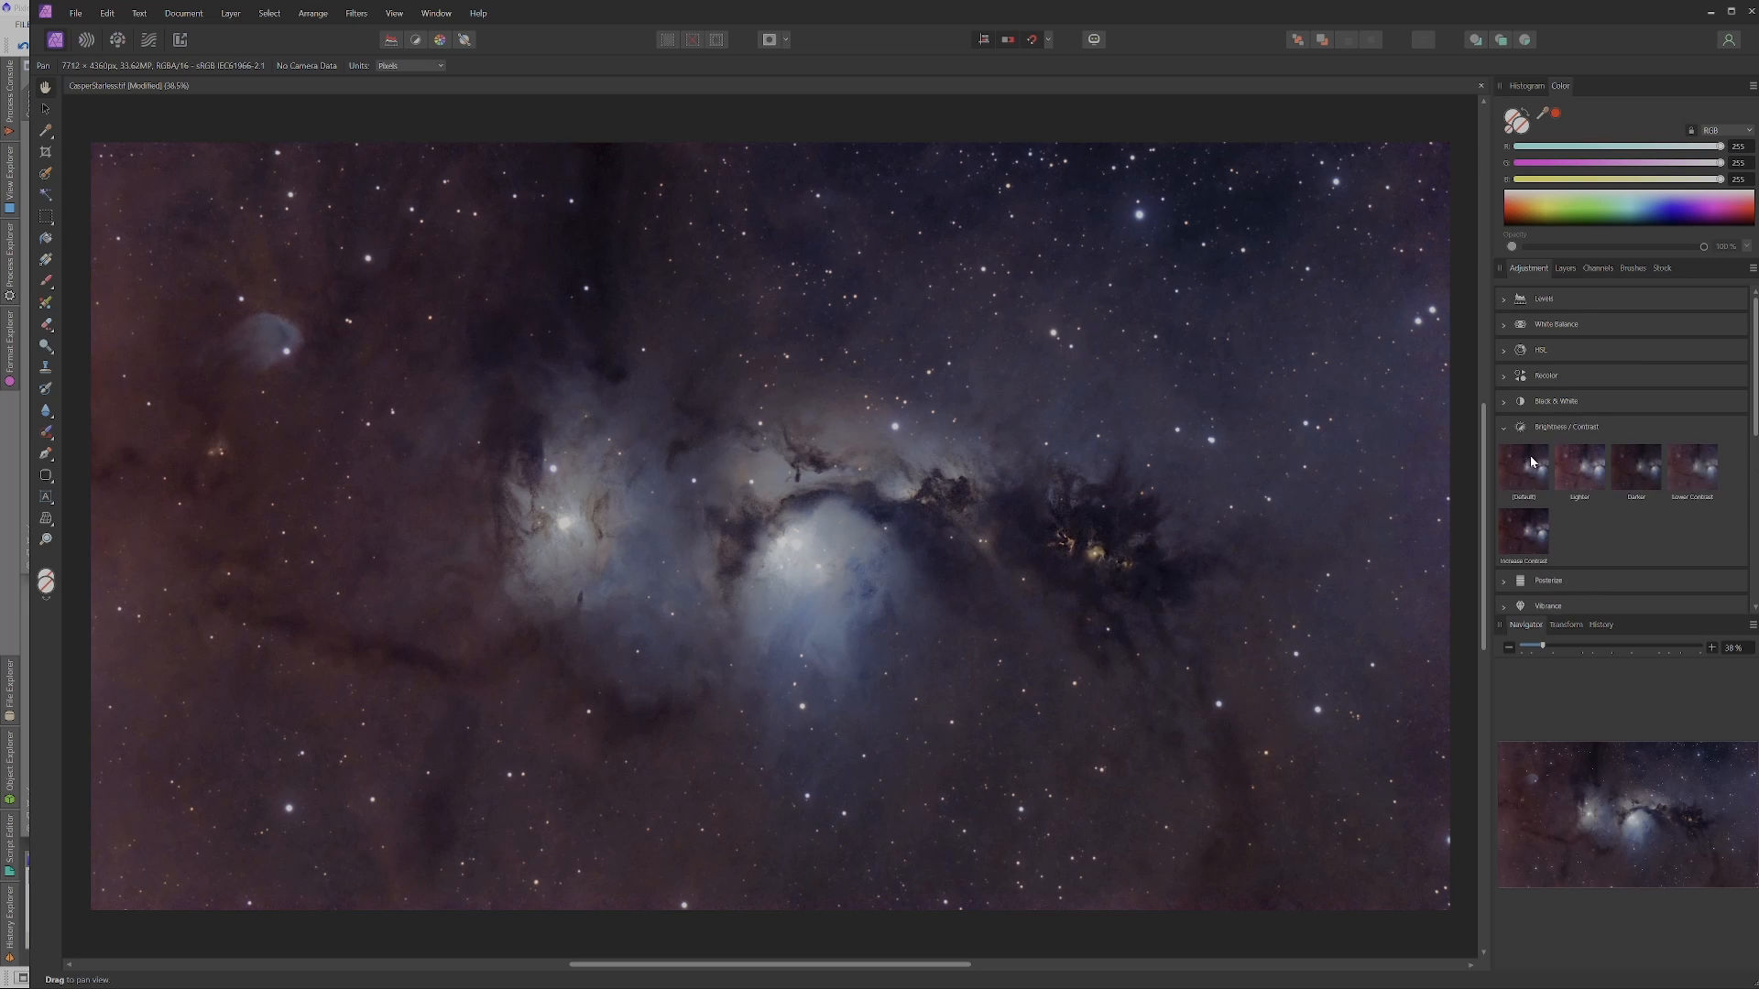
click(1537, 461)
click(1566, 269)
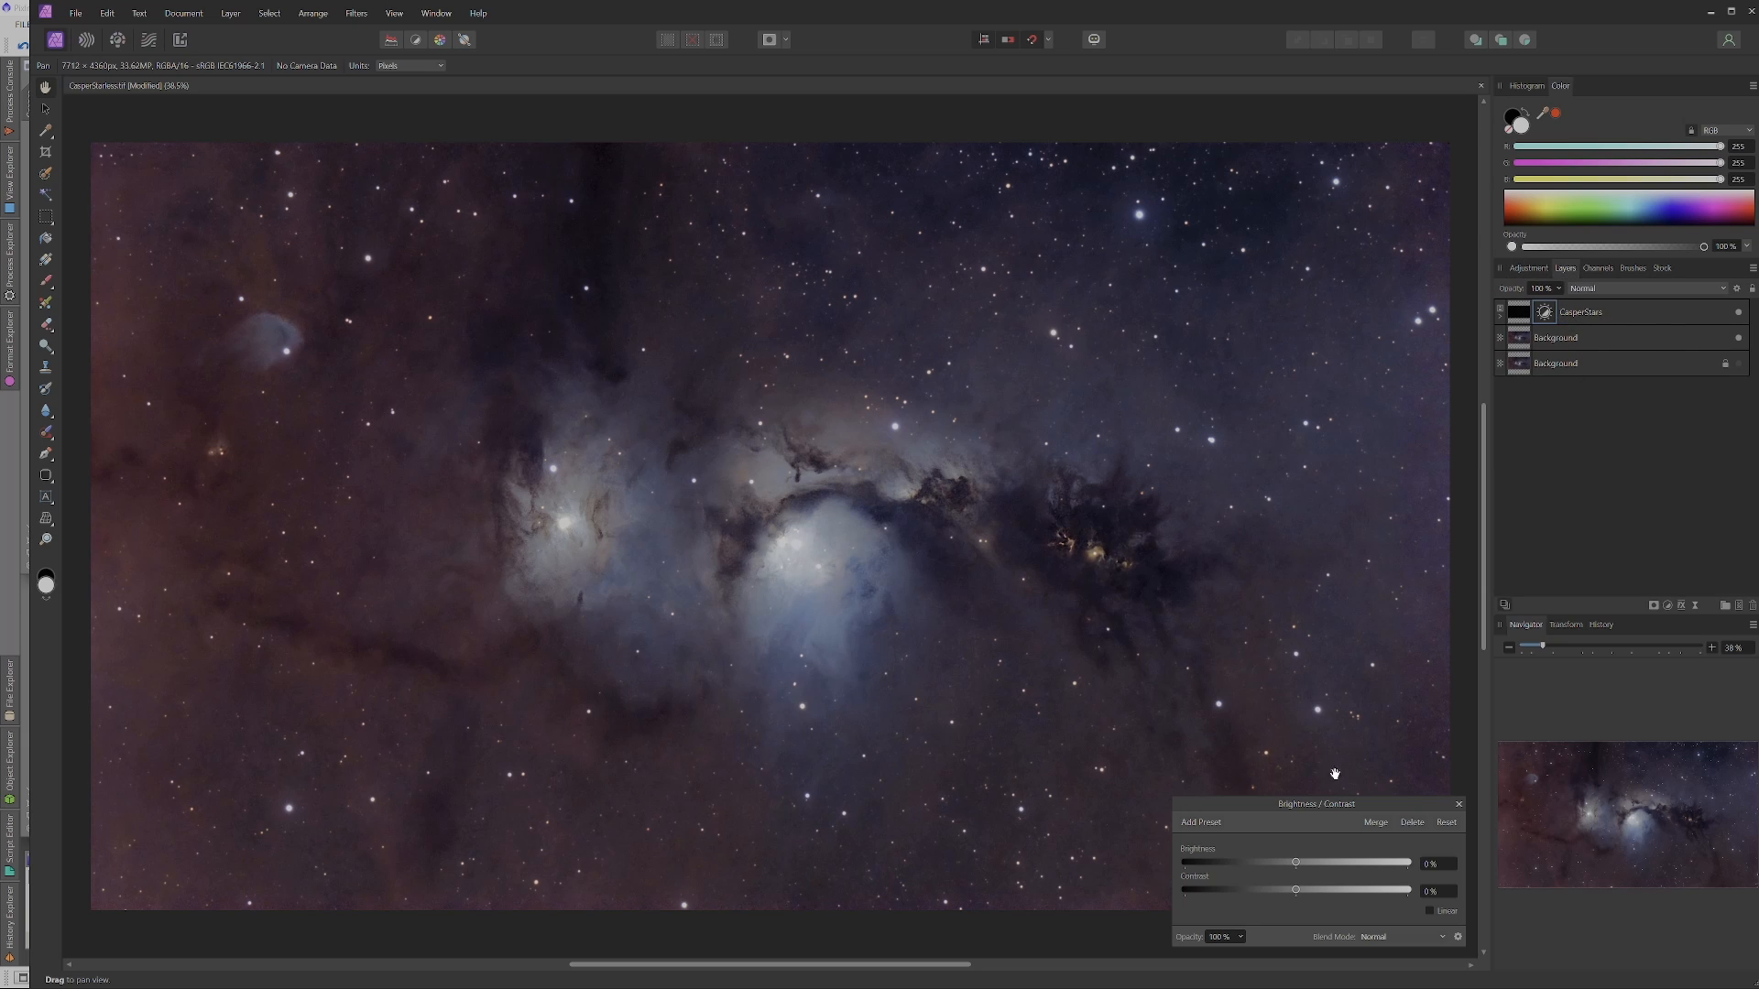
drag(1296, 862, 1209, 865)
click(1459, 804)
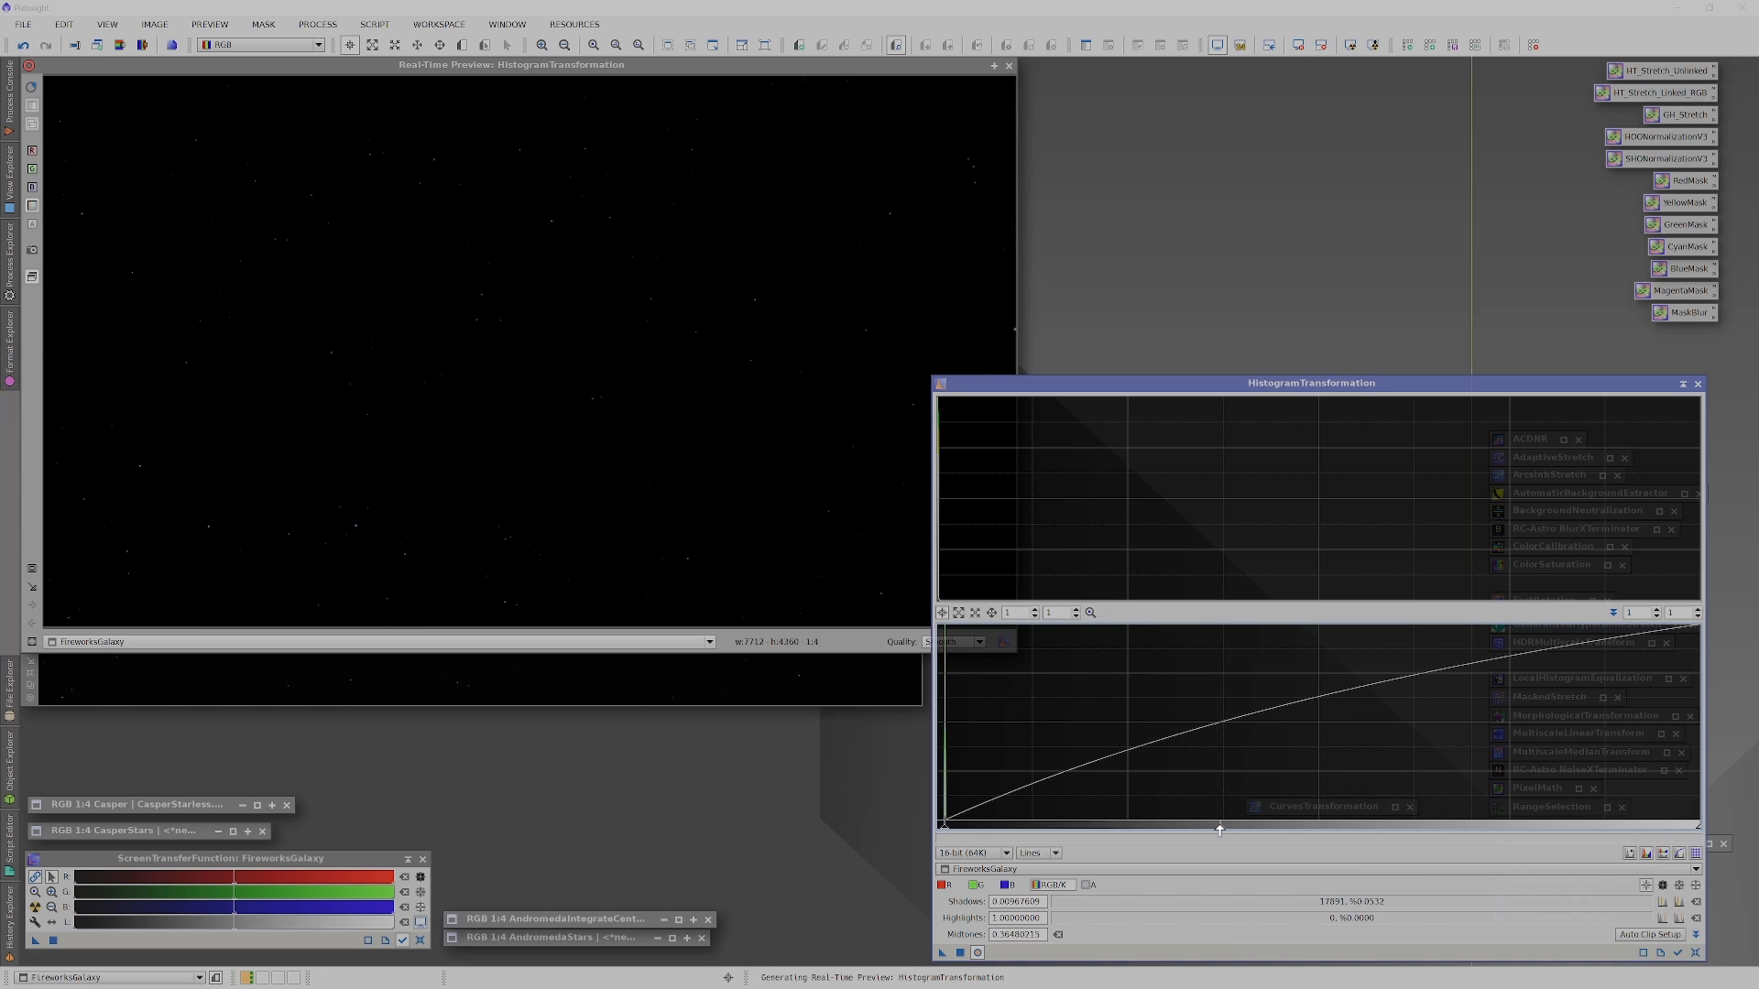
In PixInsight, lower the HistogramTransformation midtones for FireworksGalaxy to about 0.0078, using the real-time preview.
drag(1216, 836, 975, 830)
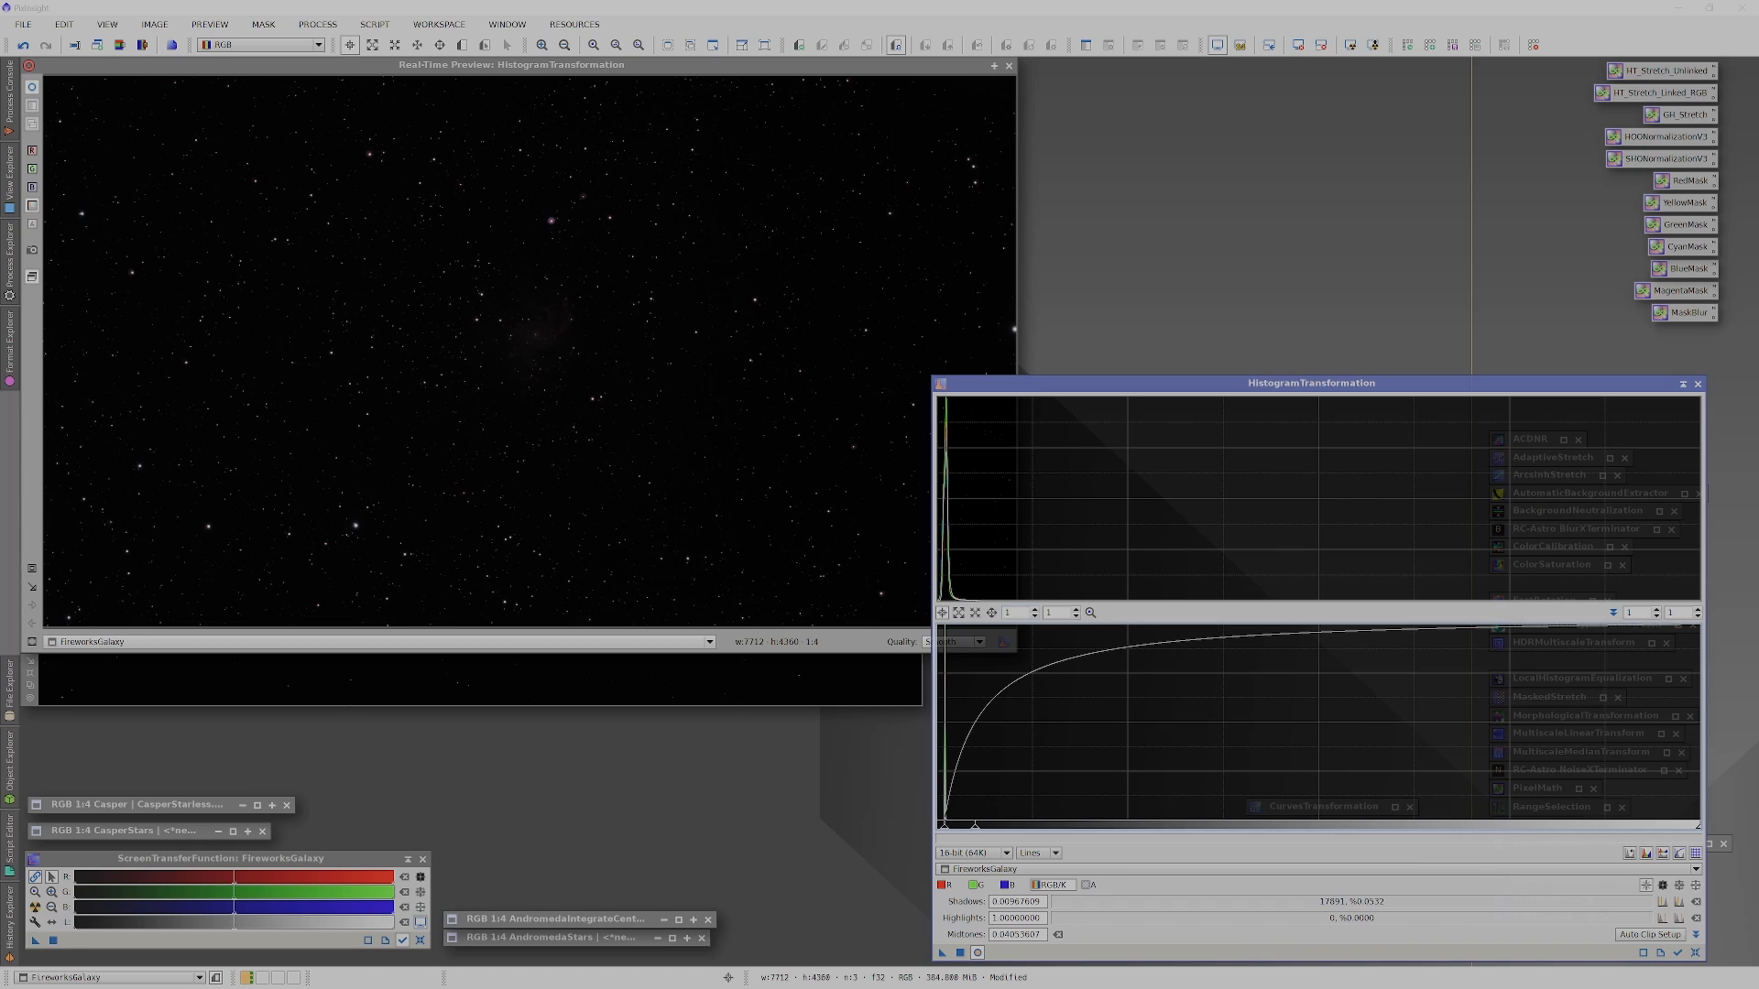
text(00)
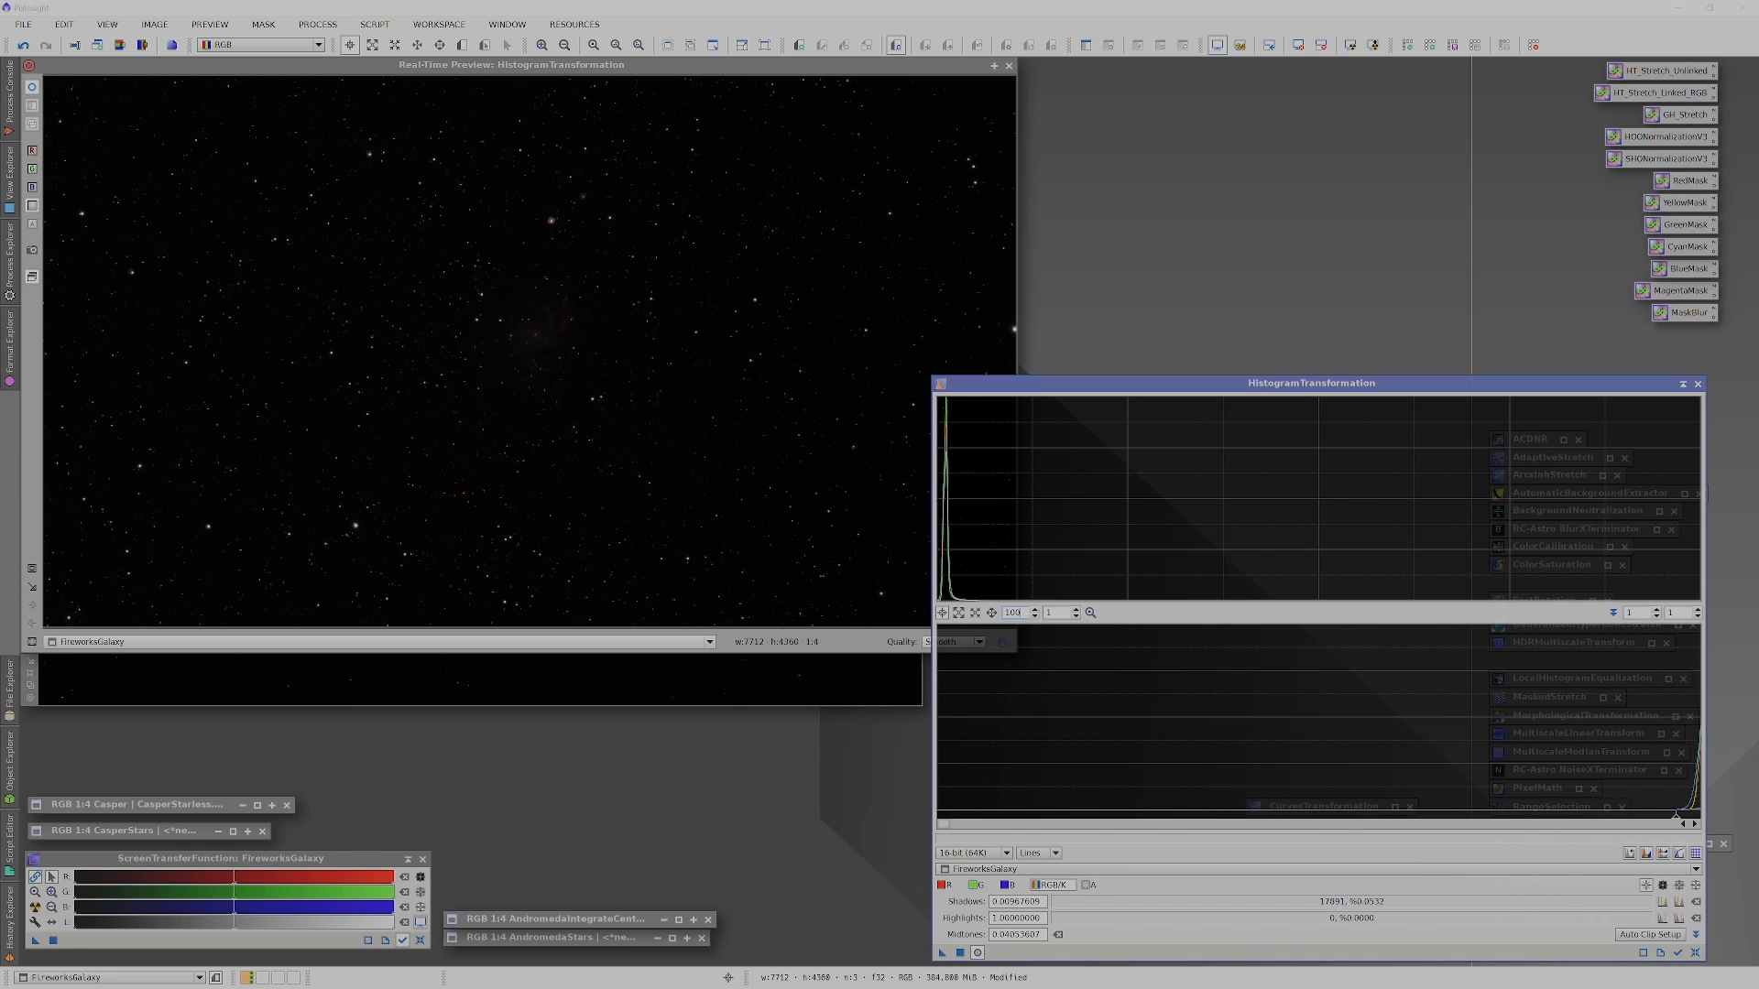
drag(942, 829, 946, 830)
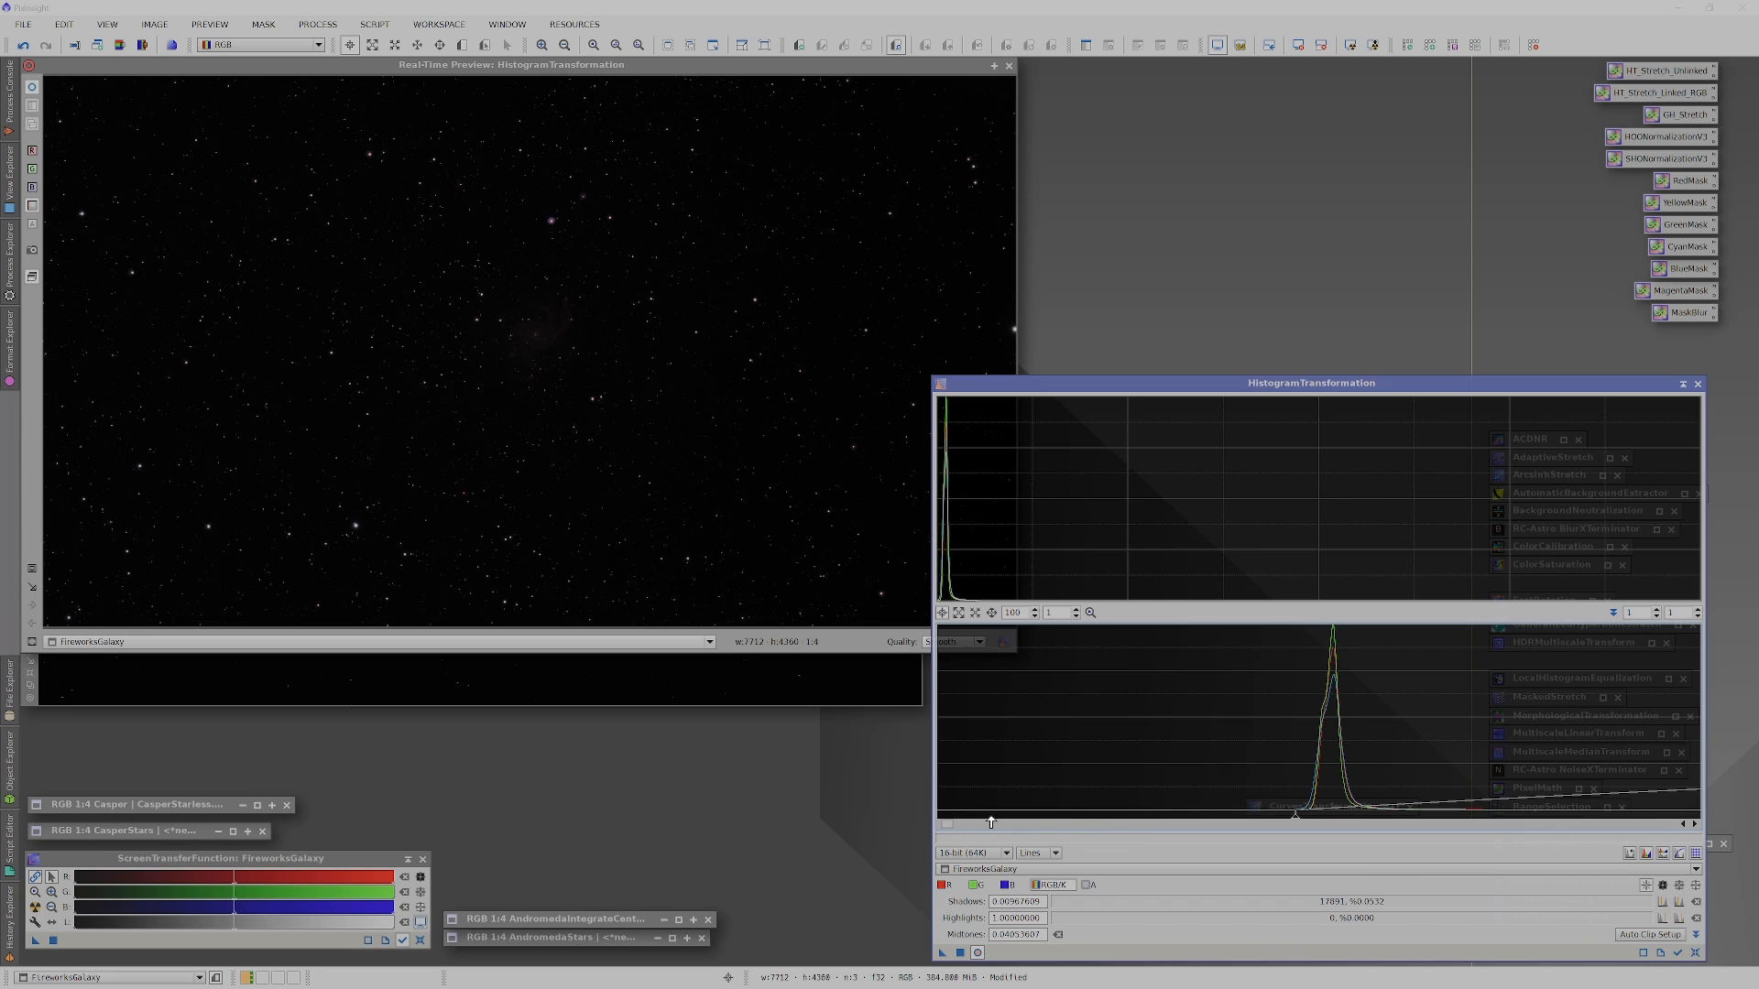
drag(944, 827, 949, 827)
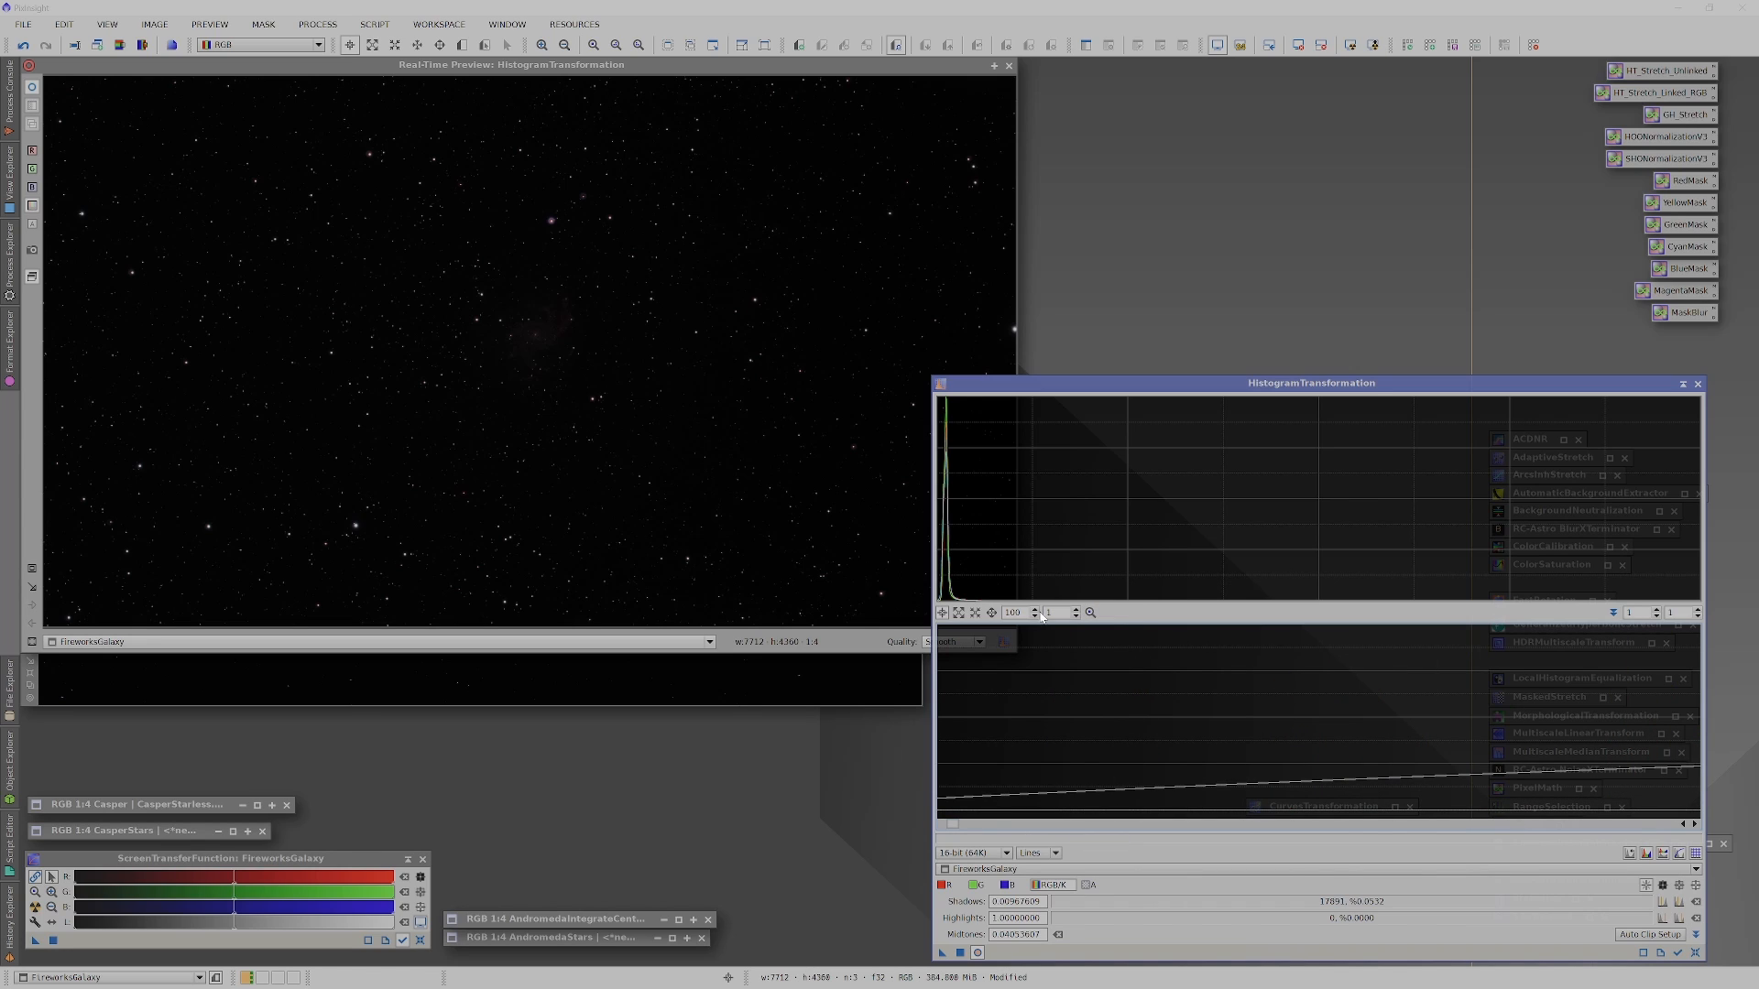
double_click(1001, 613)
text(1)
drag(974, 830, 948, 828)
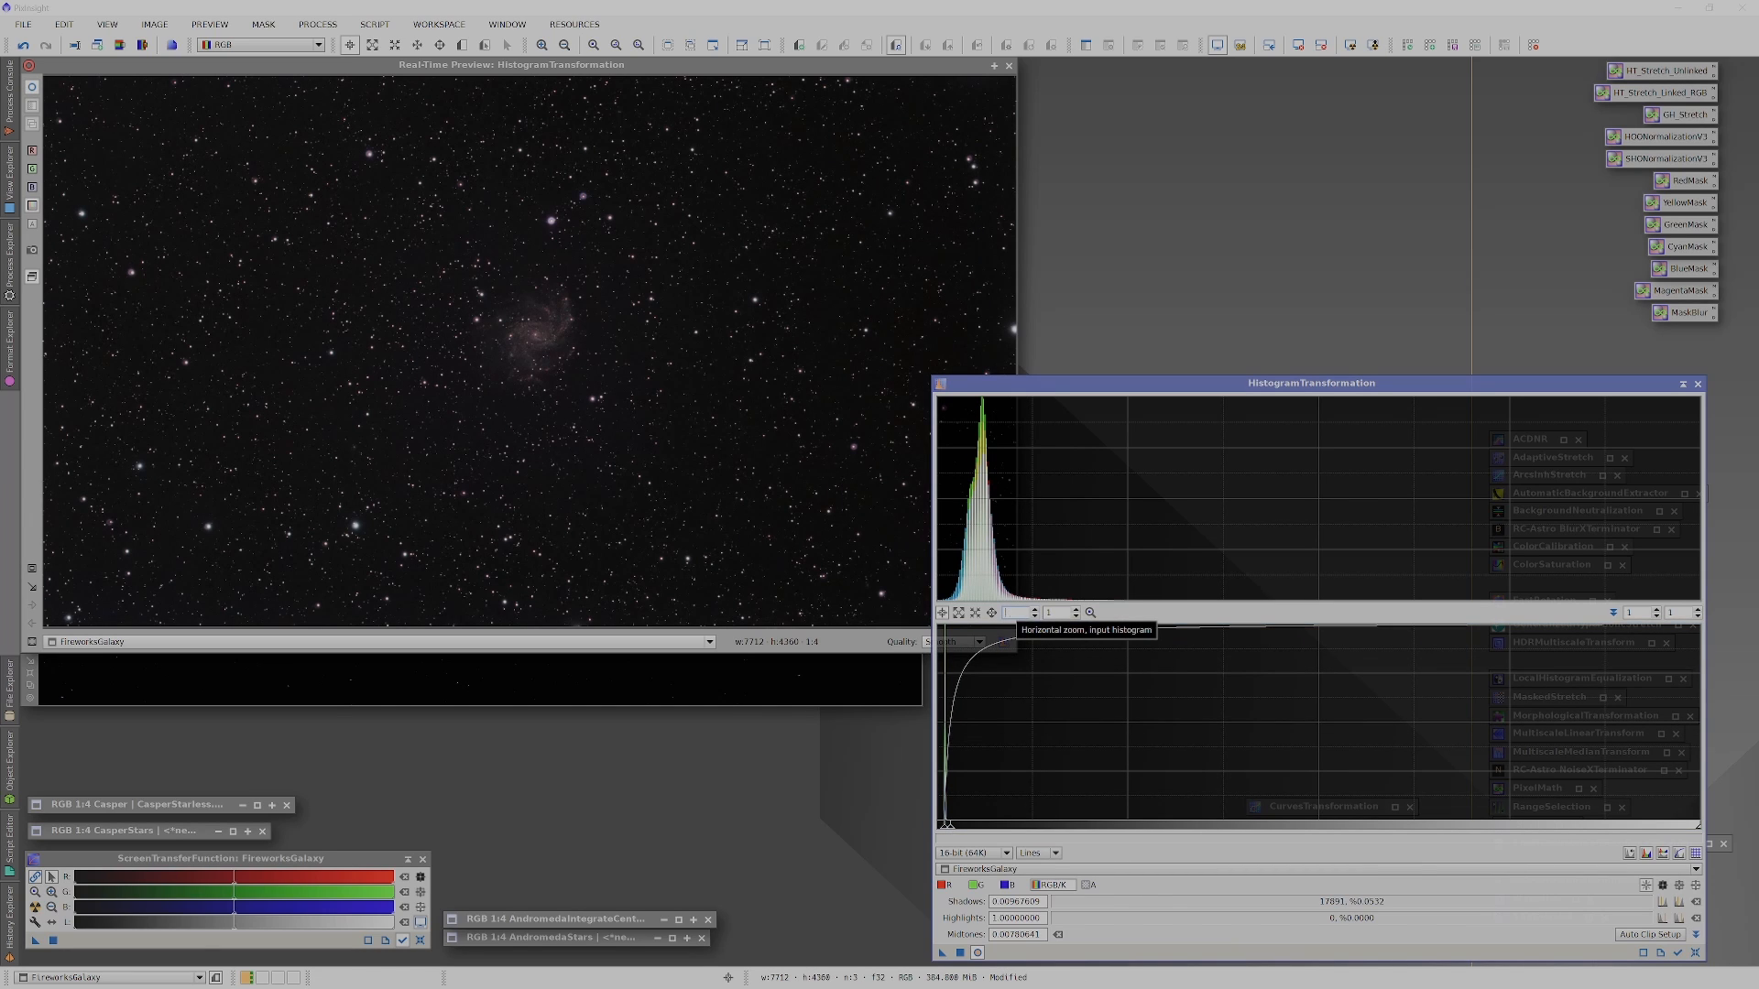
Refine the FireworksGalaxy stretch by lowering the midtones further to about 0.0025.
text(200)
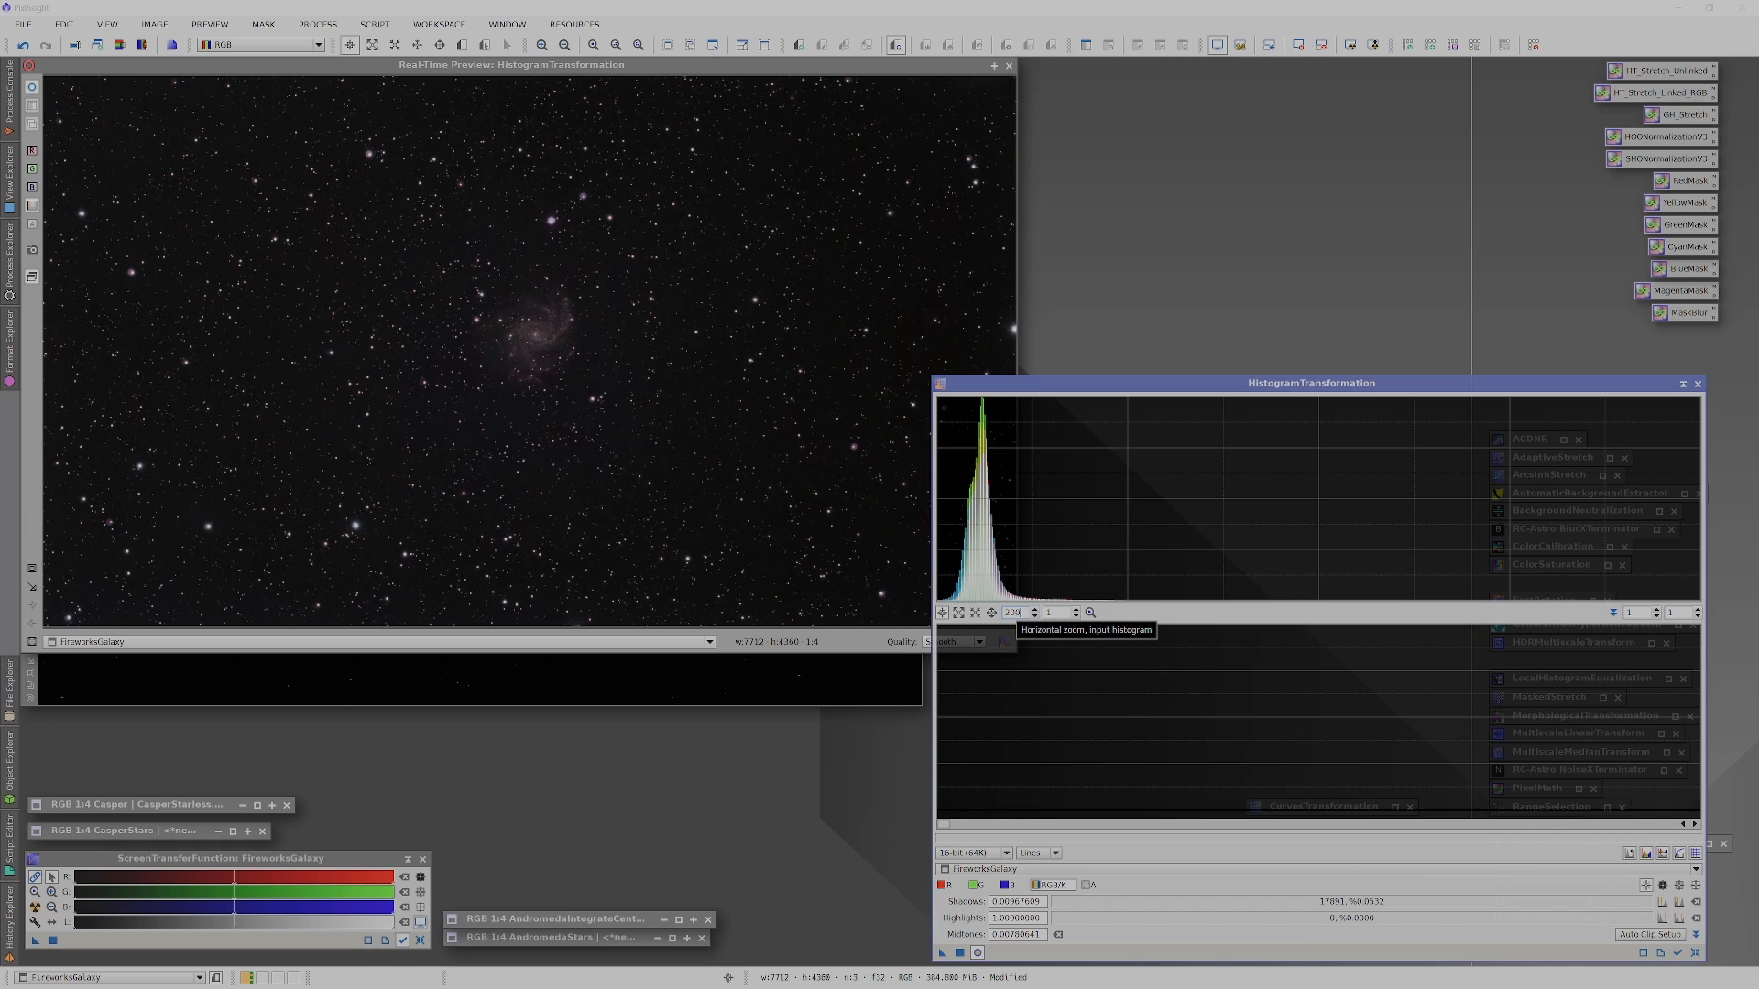
drag(941, 833, 954, 833)
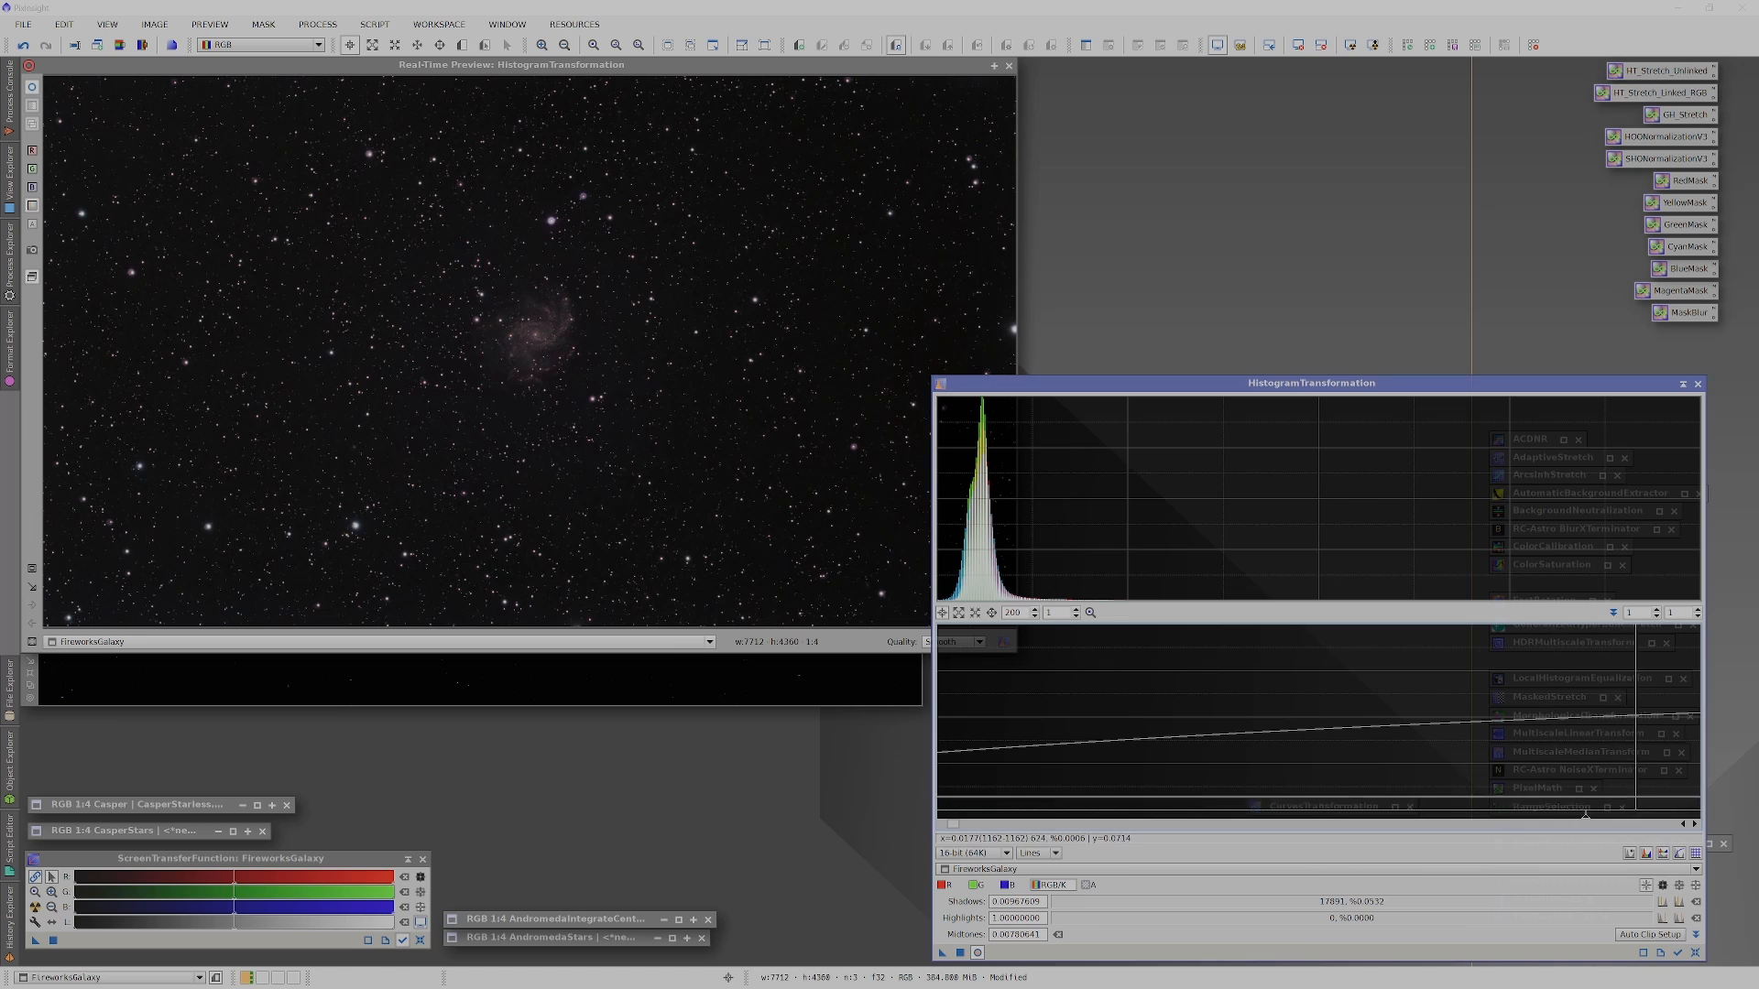
drag(1585, 818, 1009, 844)
drag(971, 825, 955, 829)
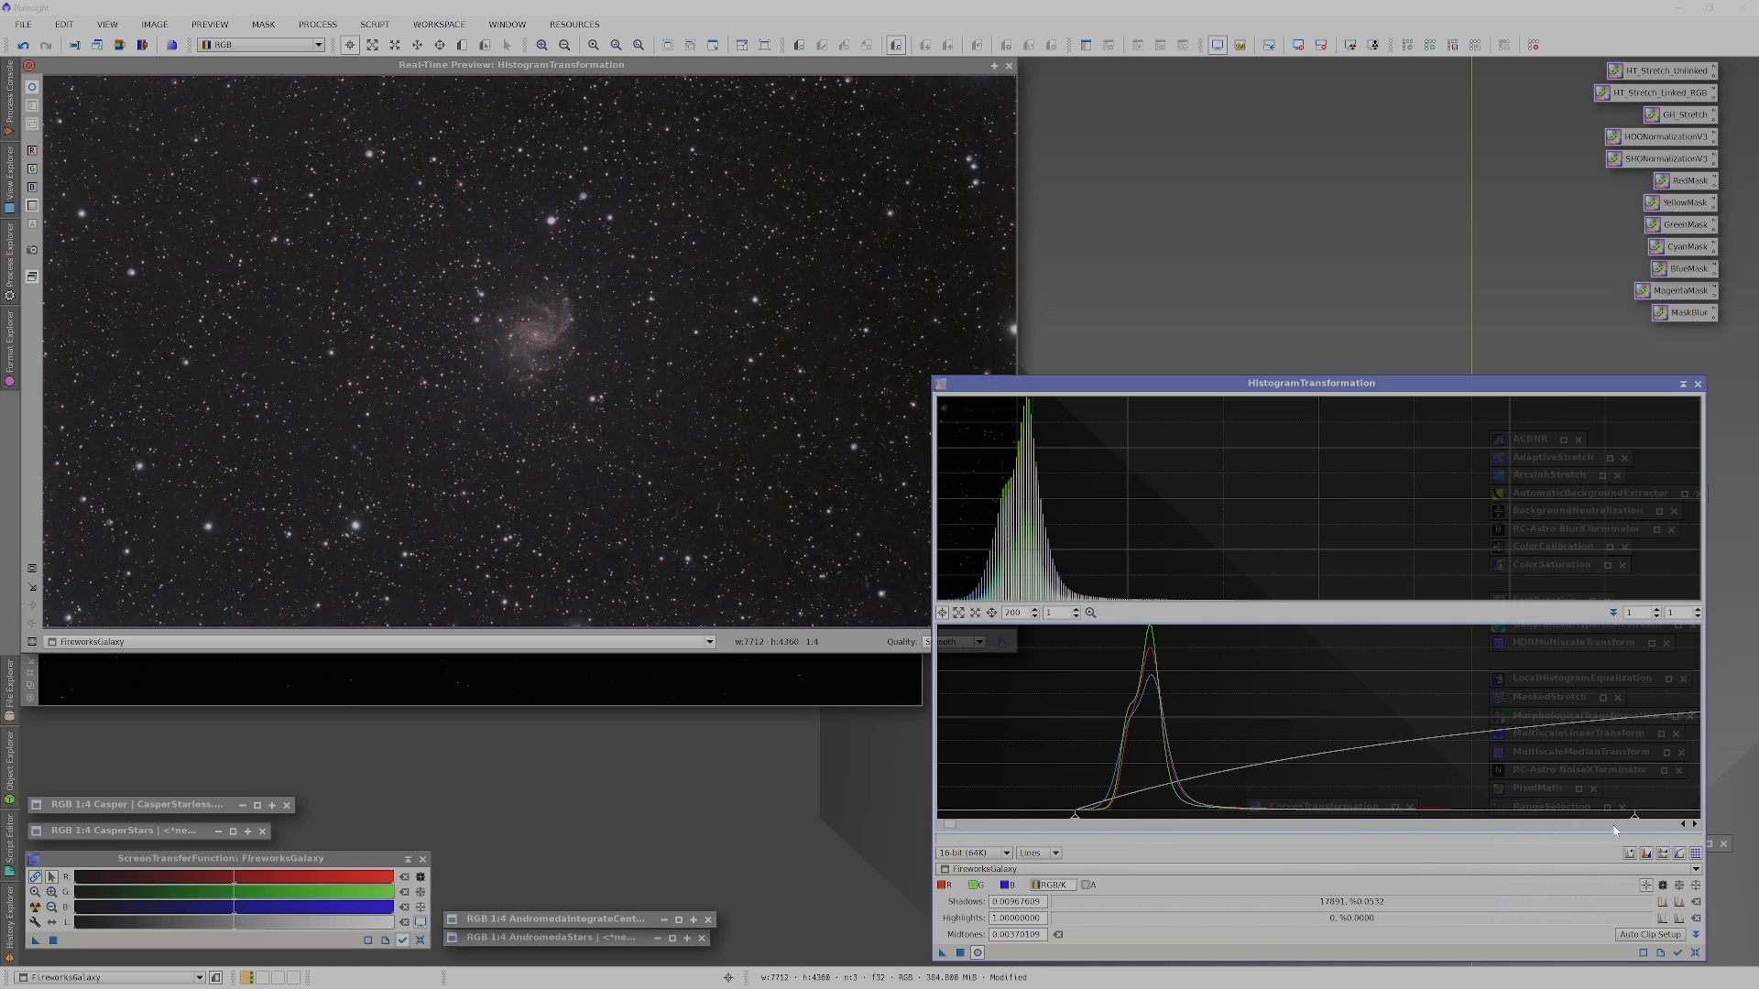
drag(1634, 822, 1456, 835)
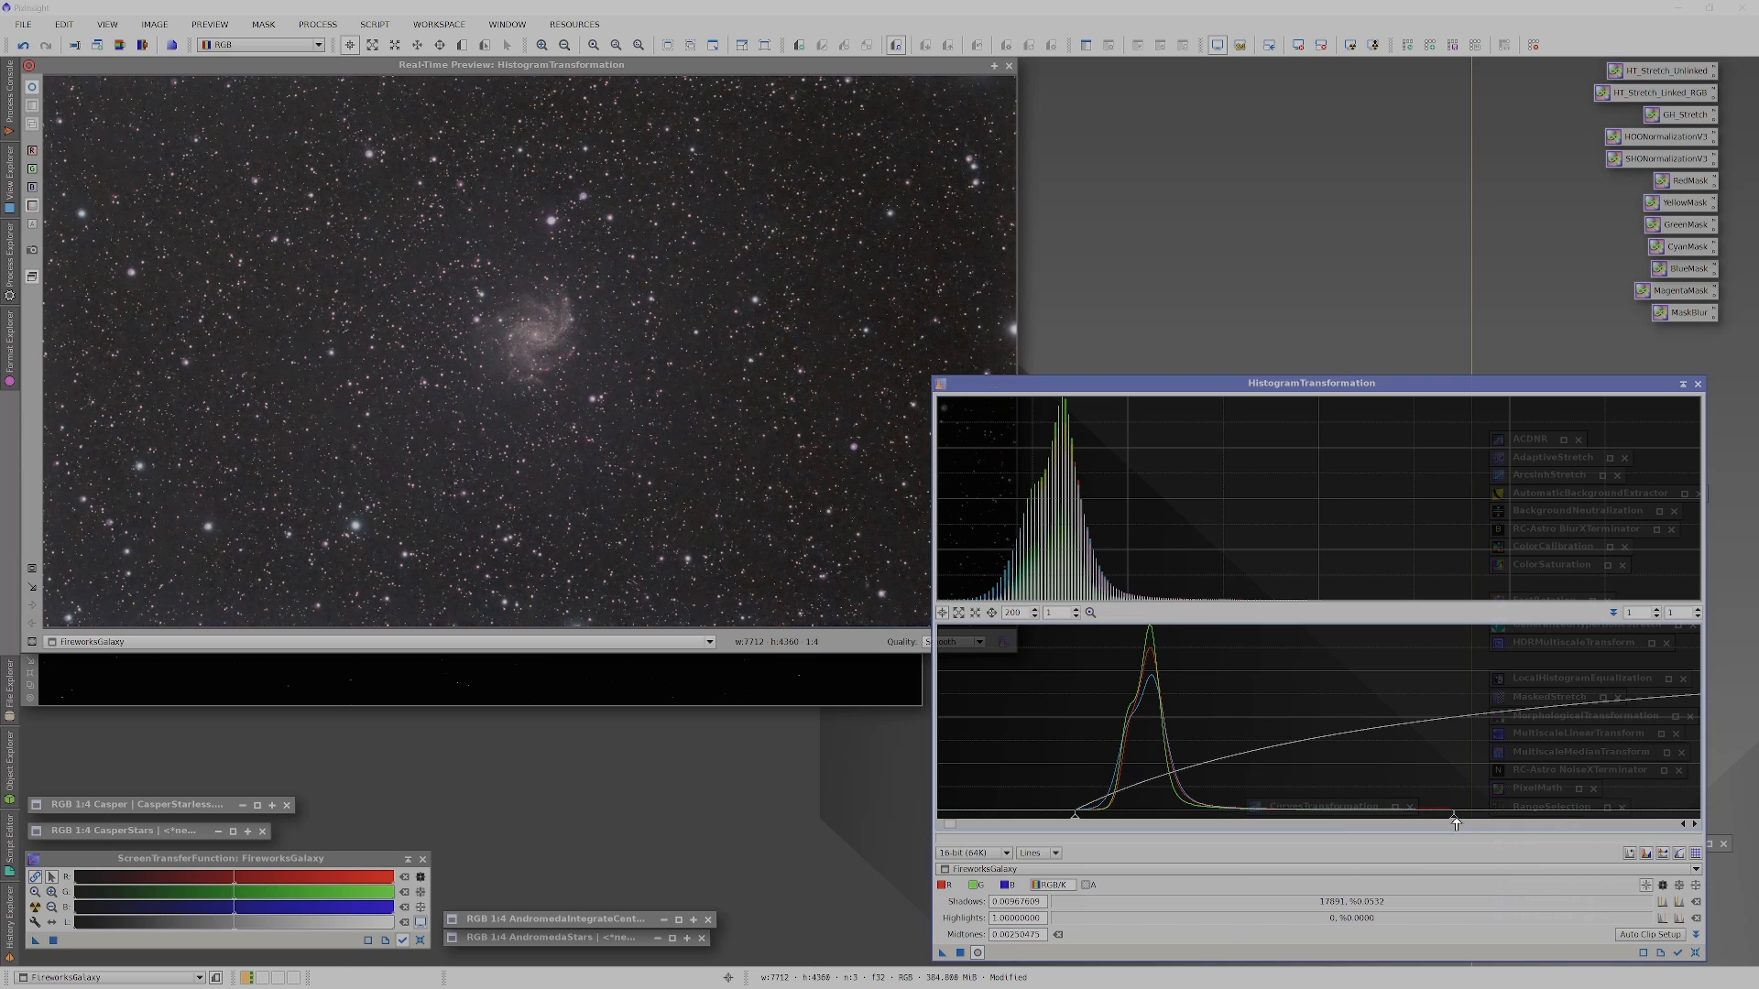
mouse_move(1452, 822)
mouse_down()
mouse_move(1324, 822)
mouse_move(1454, 822)
mouse_up()
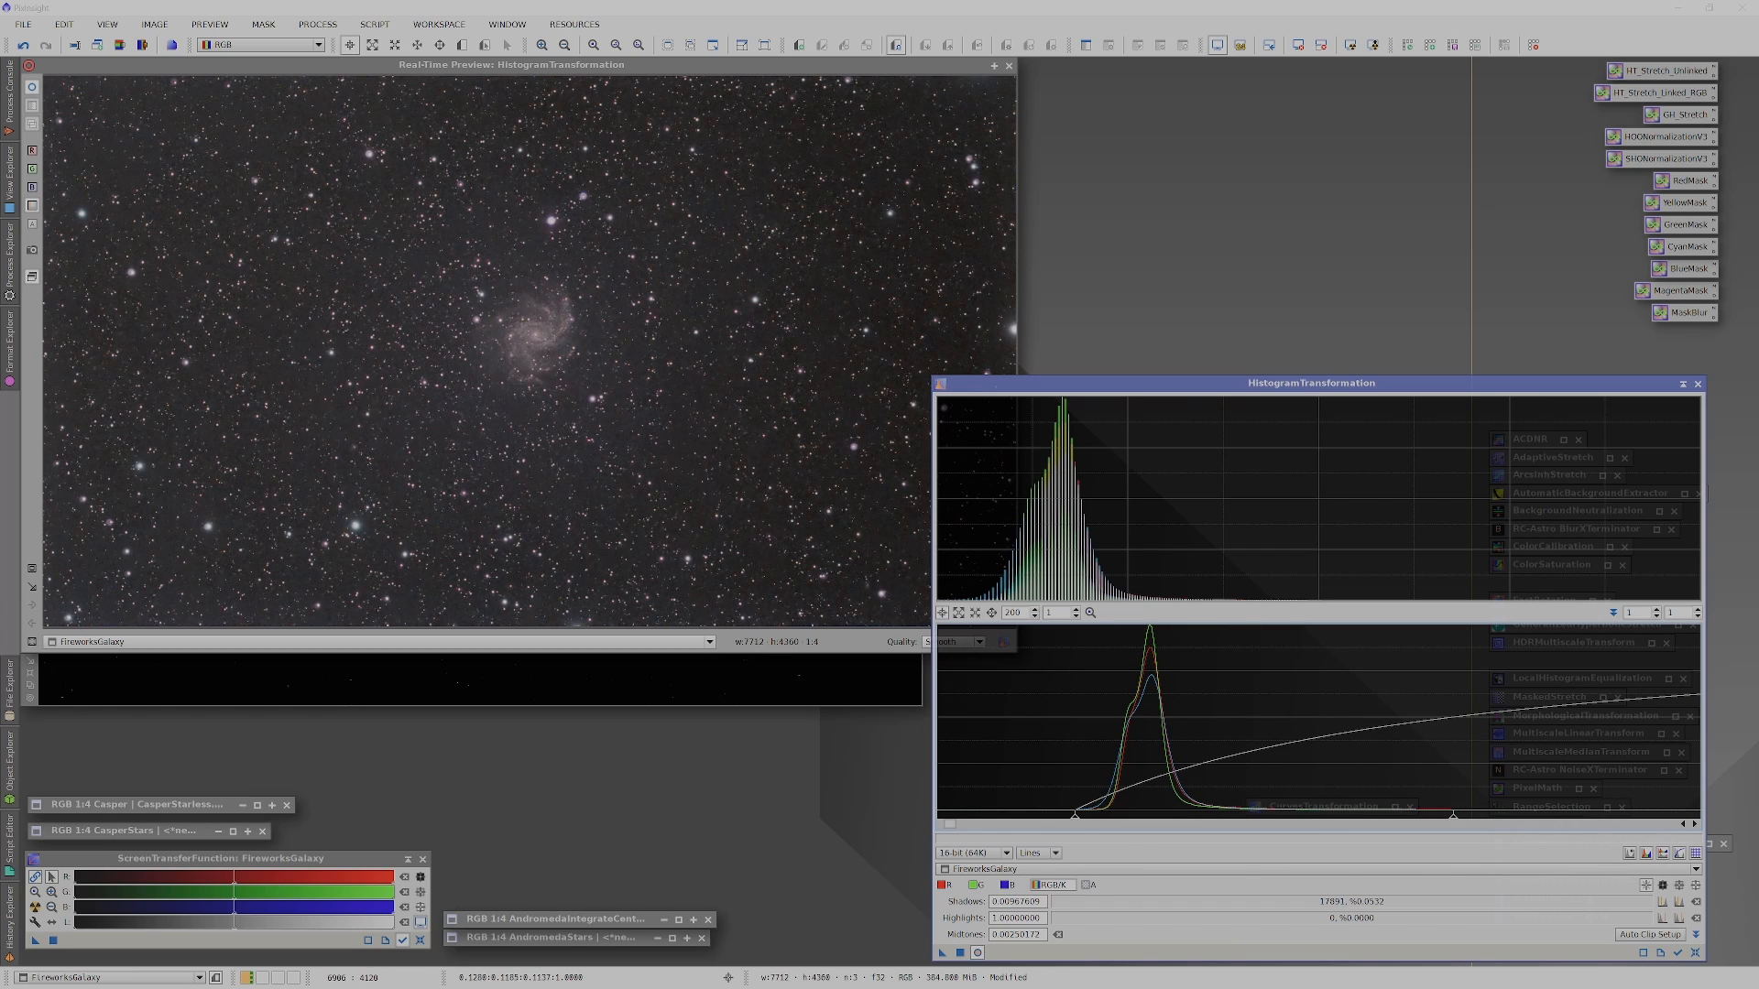
Apply the HistogramTransformation stretch to the FireworksGalaxy image and put the process window away.
click(1008, 66)
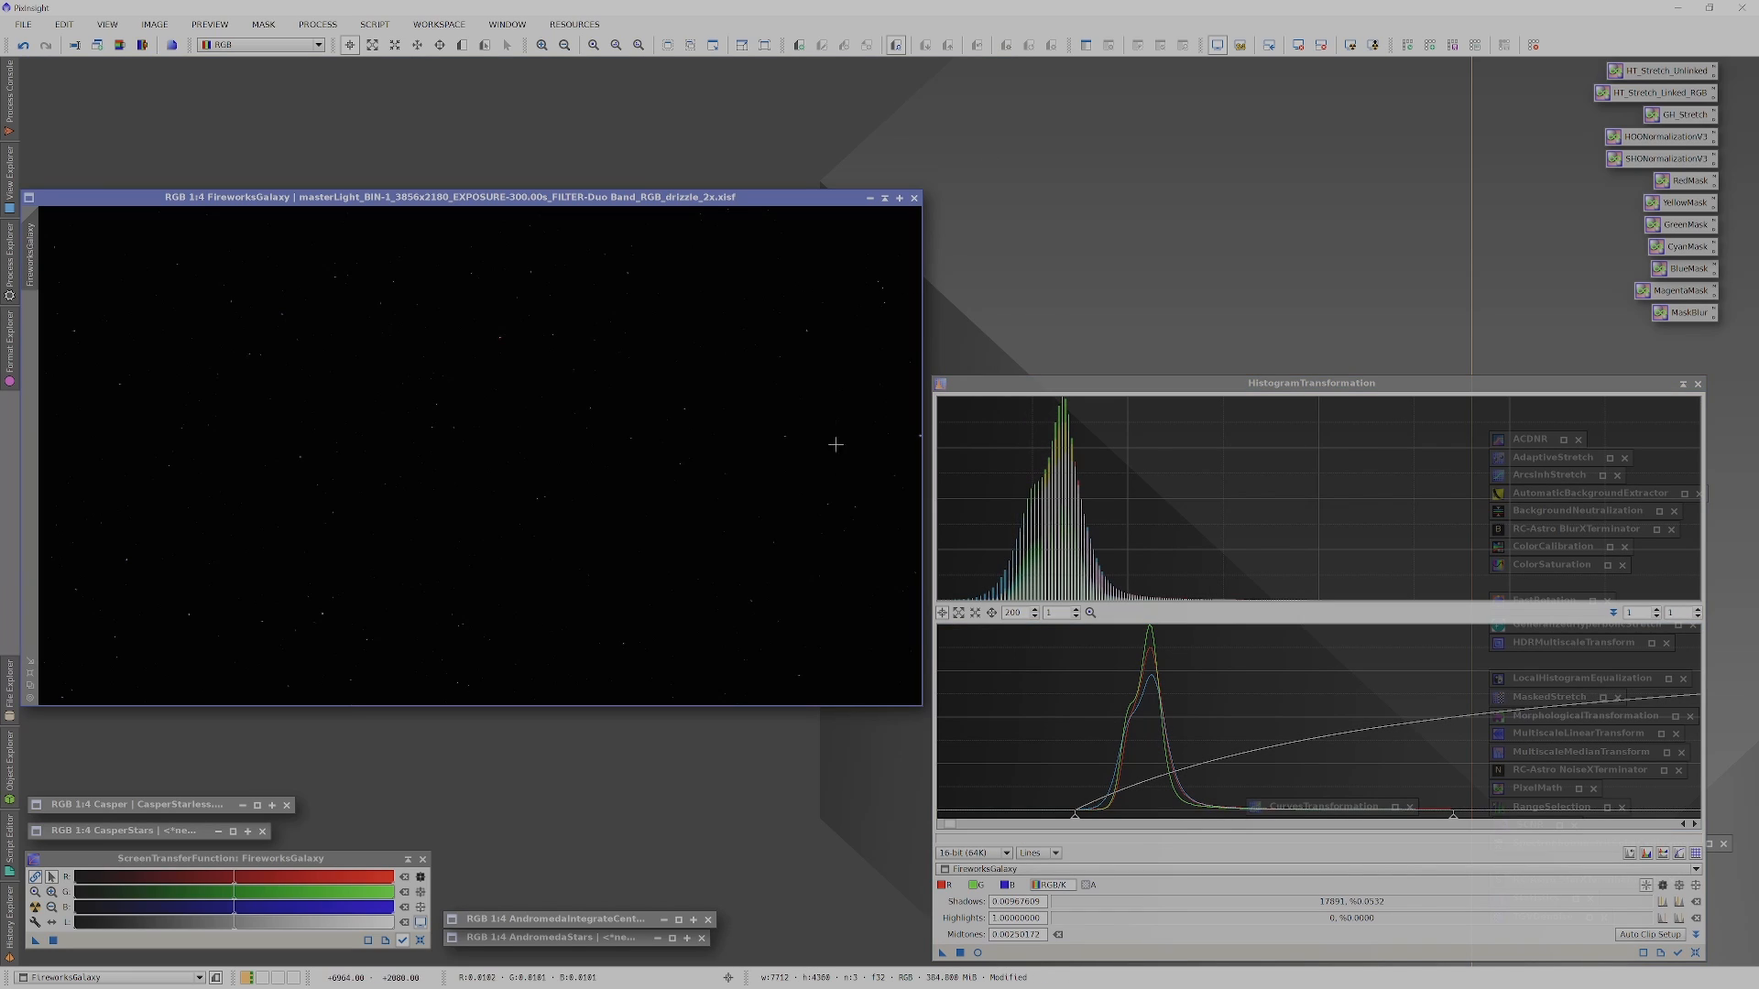
drag(941, 957, 731, 669)
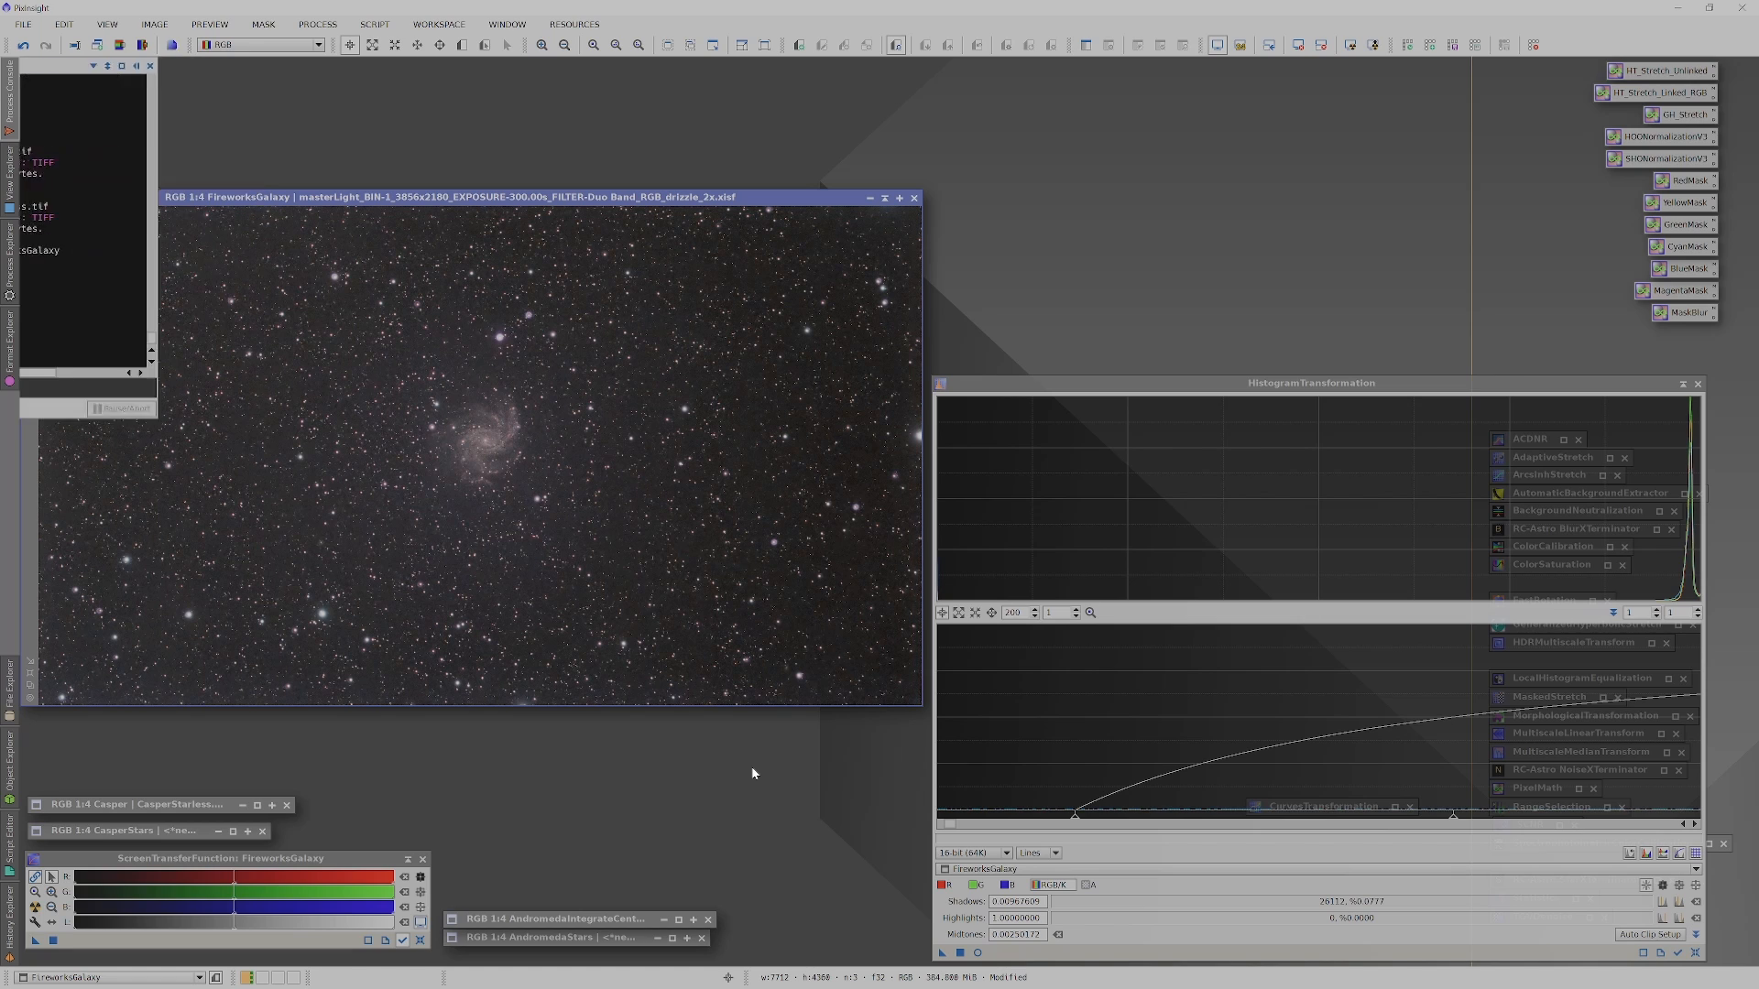
click(1683, 385)
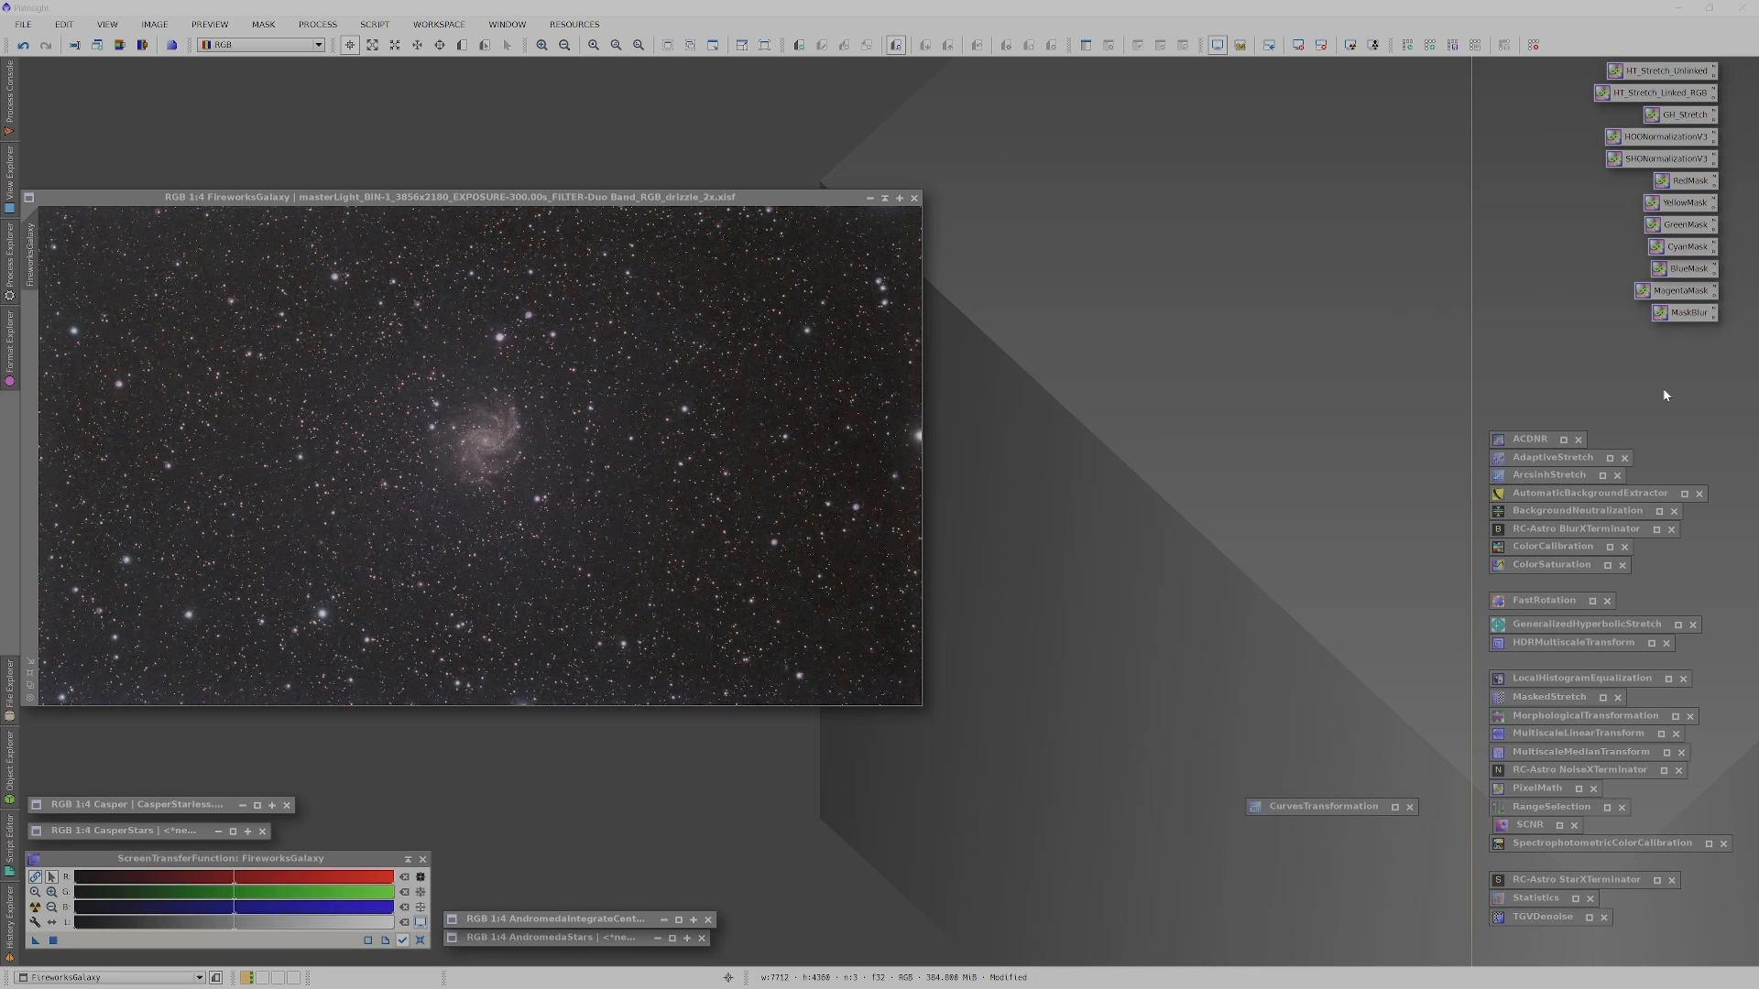
Starting from reset CurvesTransformation settings, shape a gentle lightness S-curve for FireworksGalaxy and raise its saturation curve, using the real-time preview.
double_click(1339, 810)
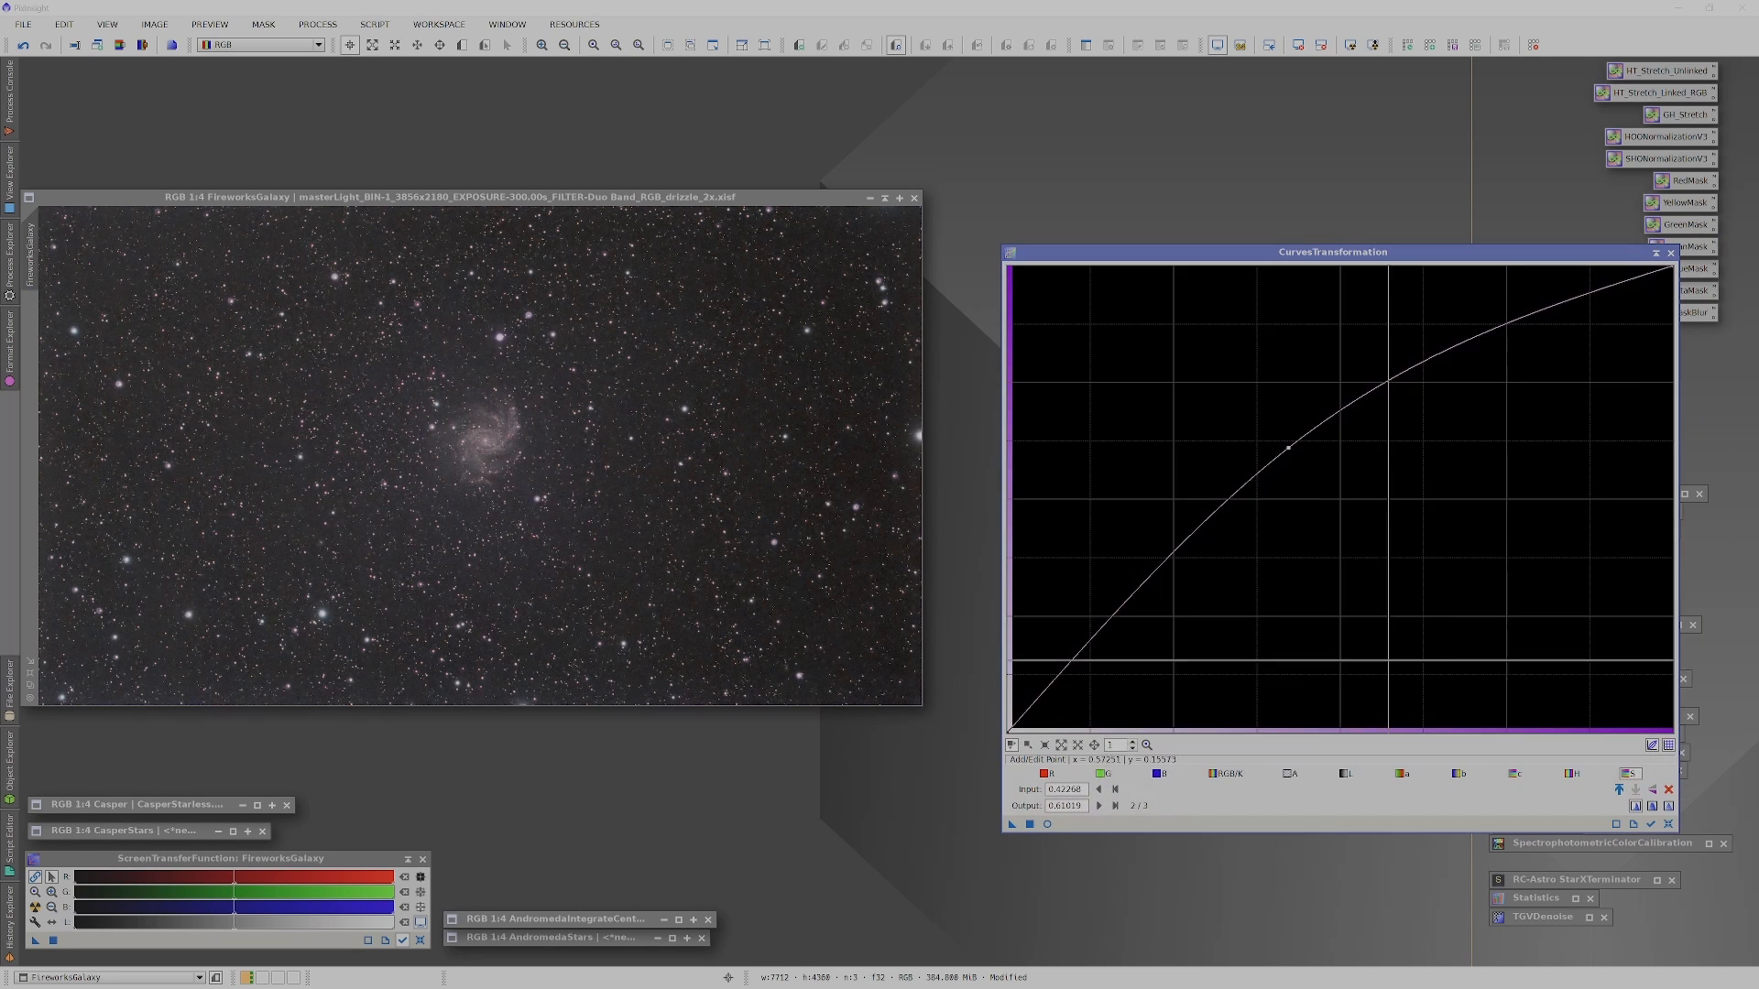
click(1668, 824)
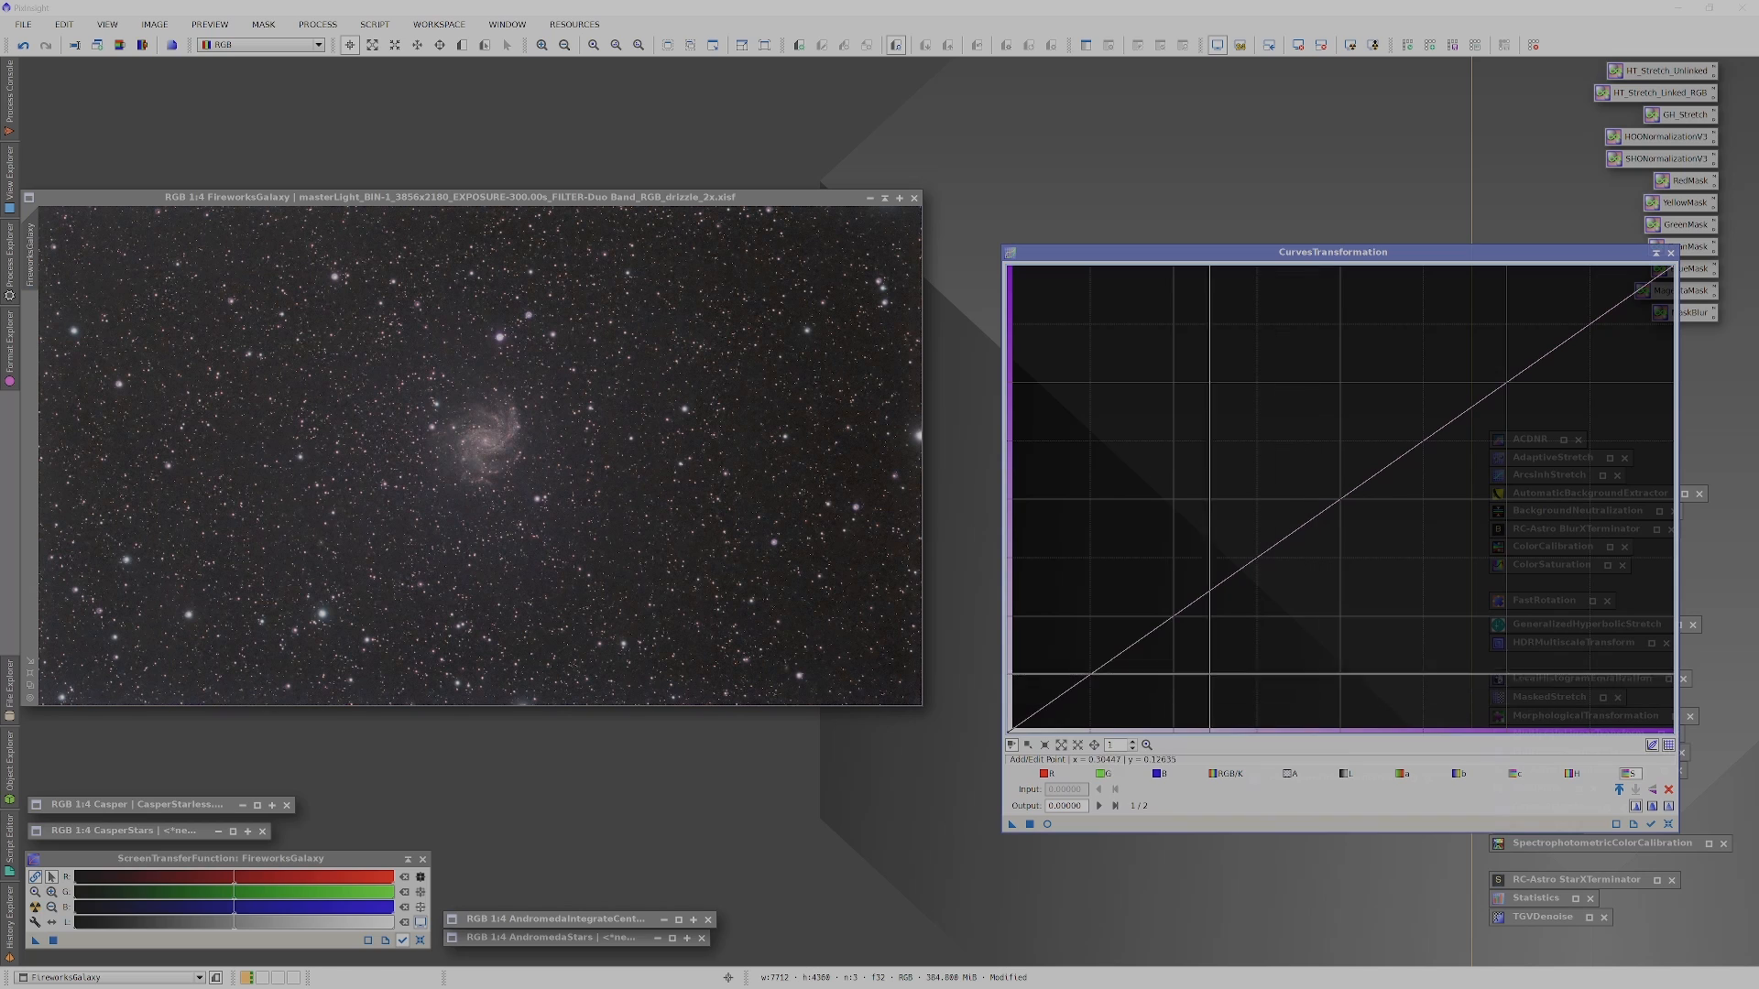
click(1358, 778)
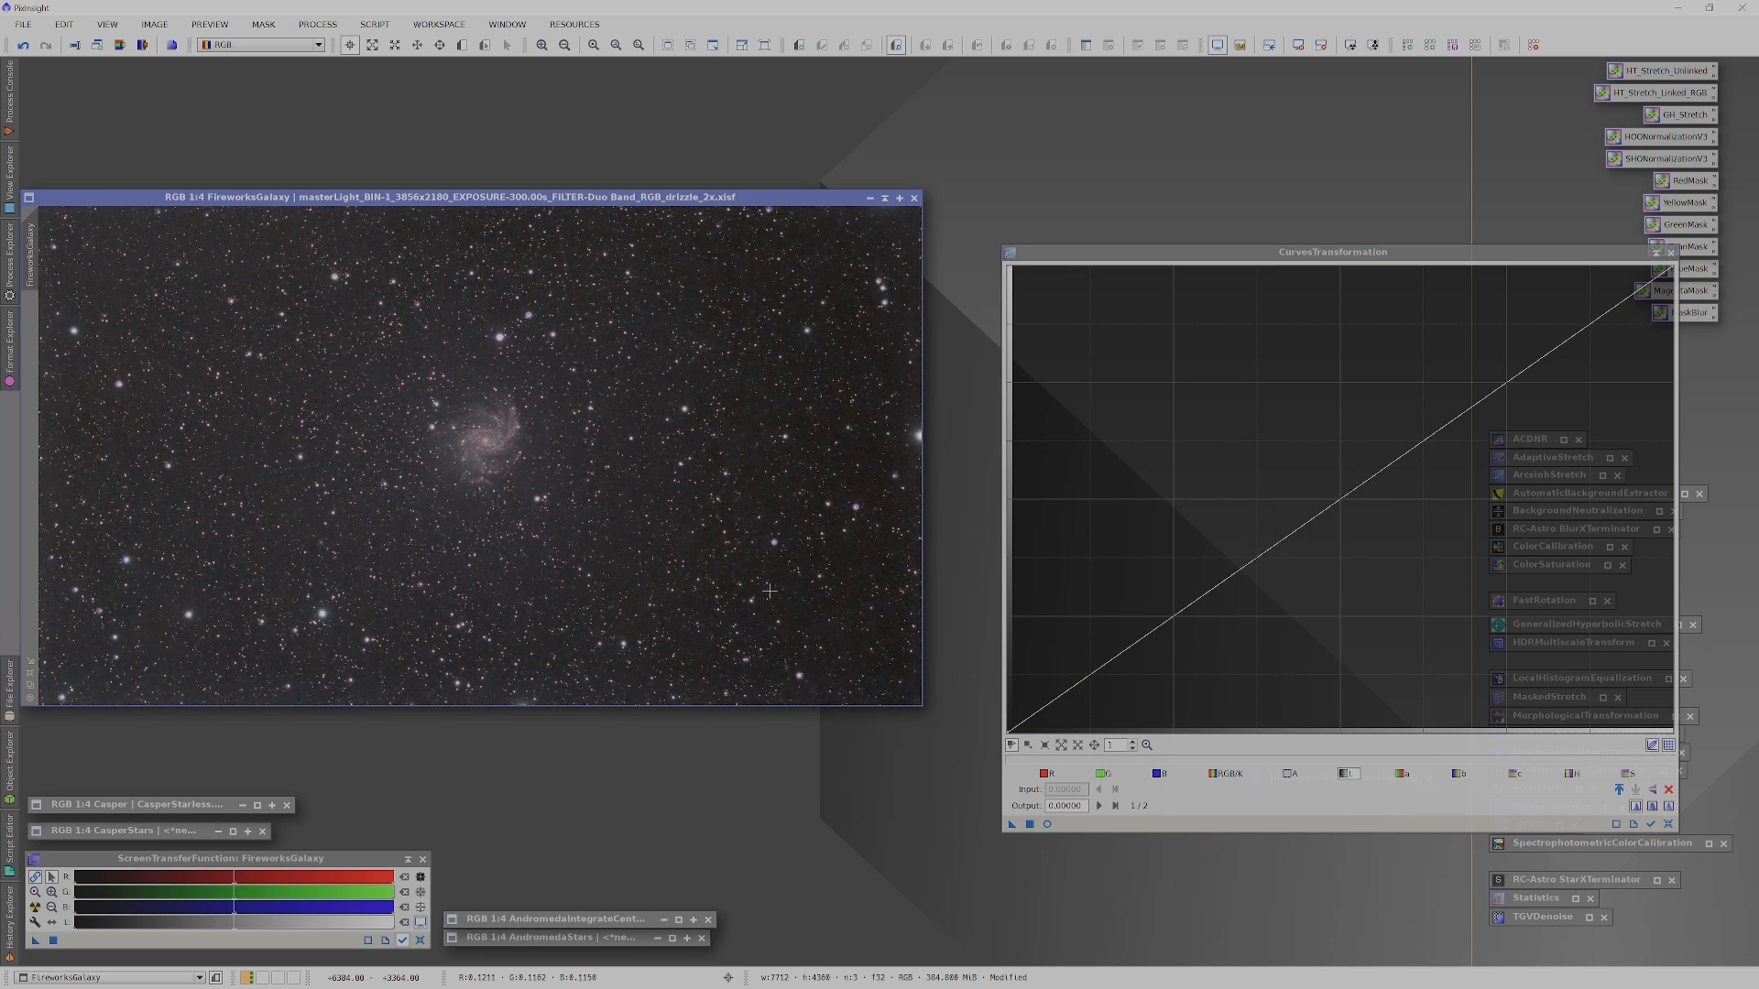
click(1047, 823)
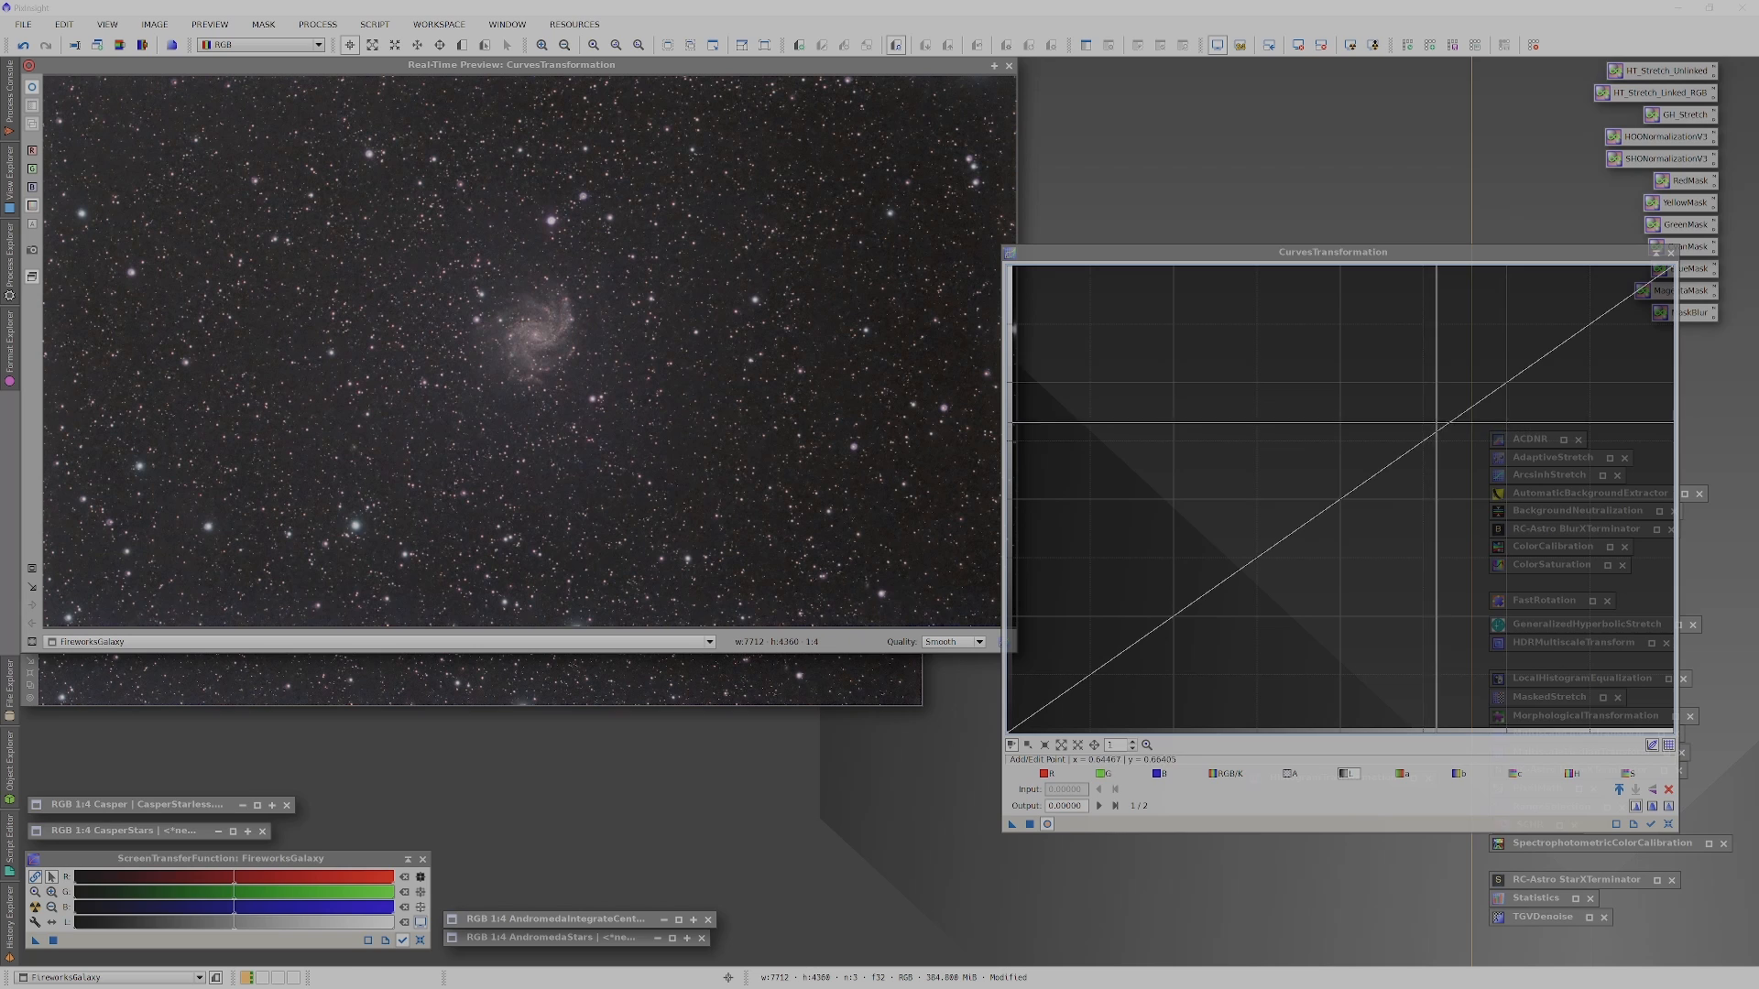
drag(1456, 396, 1371, 383)
drag(1106, 640, 1114, 651)
click(1628, 774)
drag(1311, 522, 1270, 468)
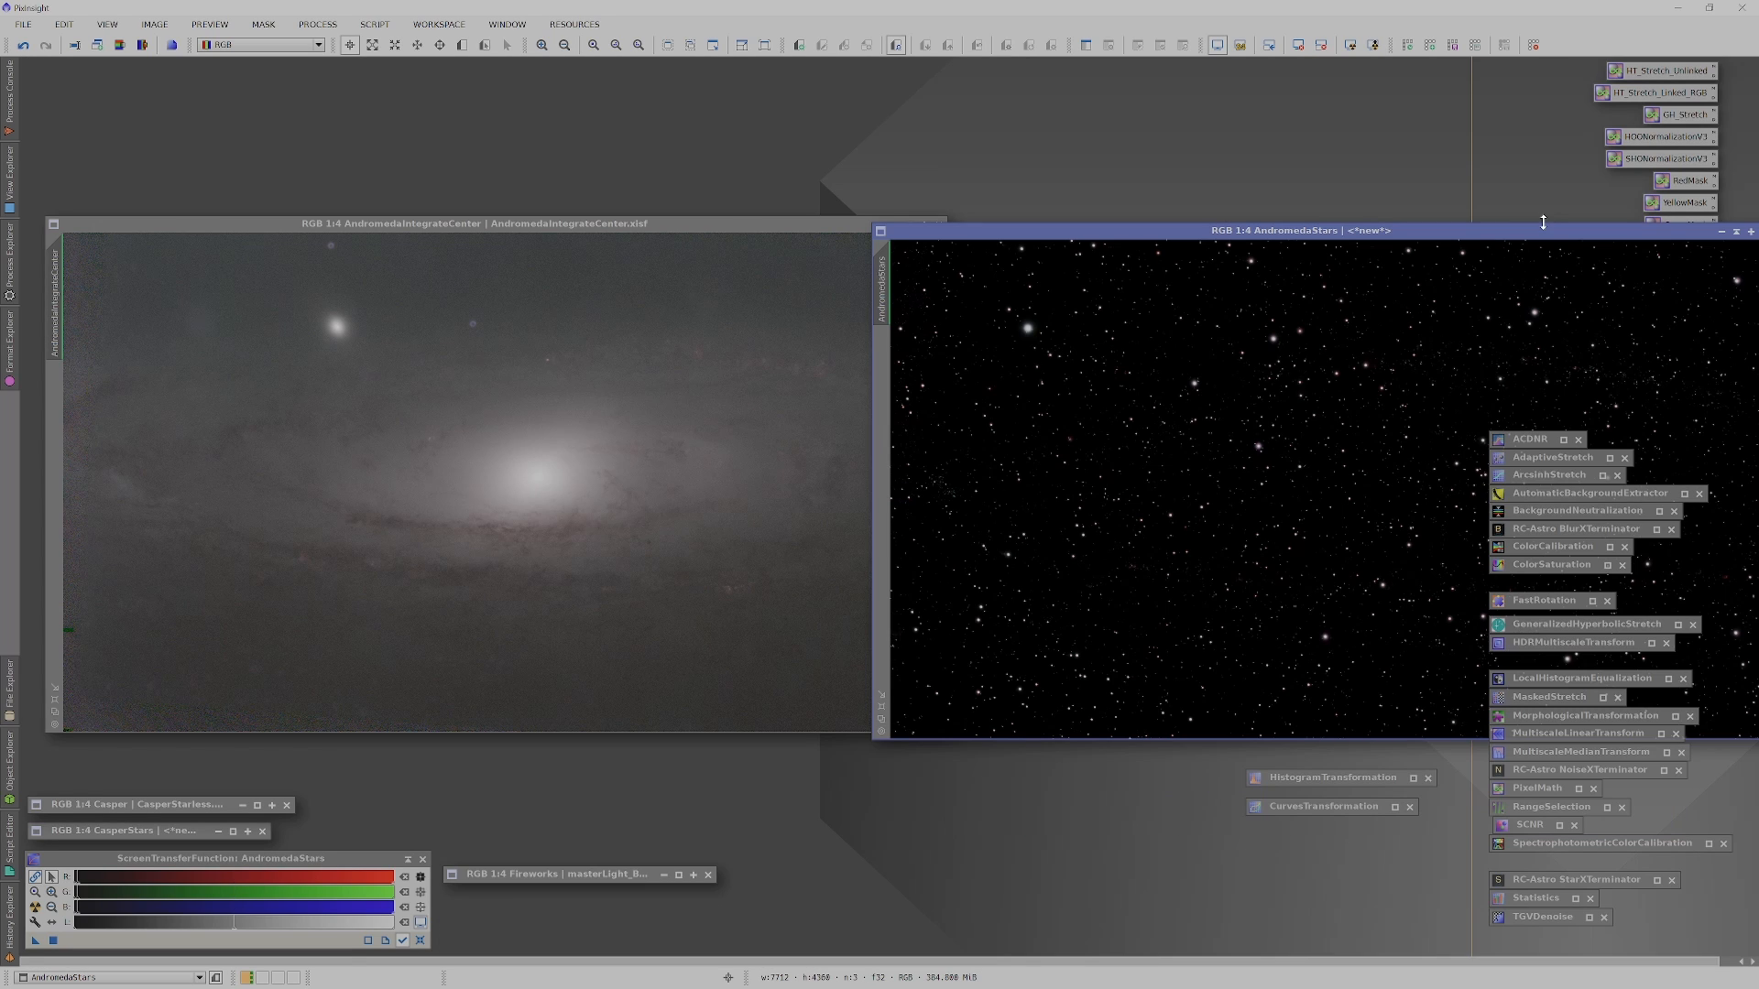
Set up HistogramTransformation for AndromedaIntegrateCenter and undo the image's last stretch.
click(1476, 208)
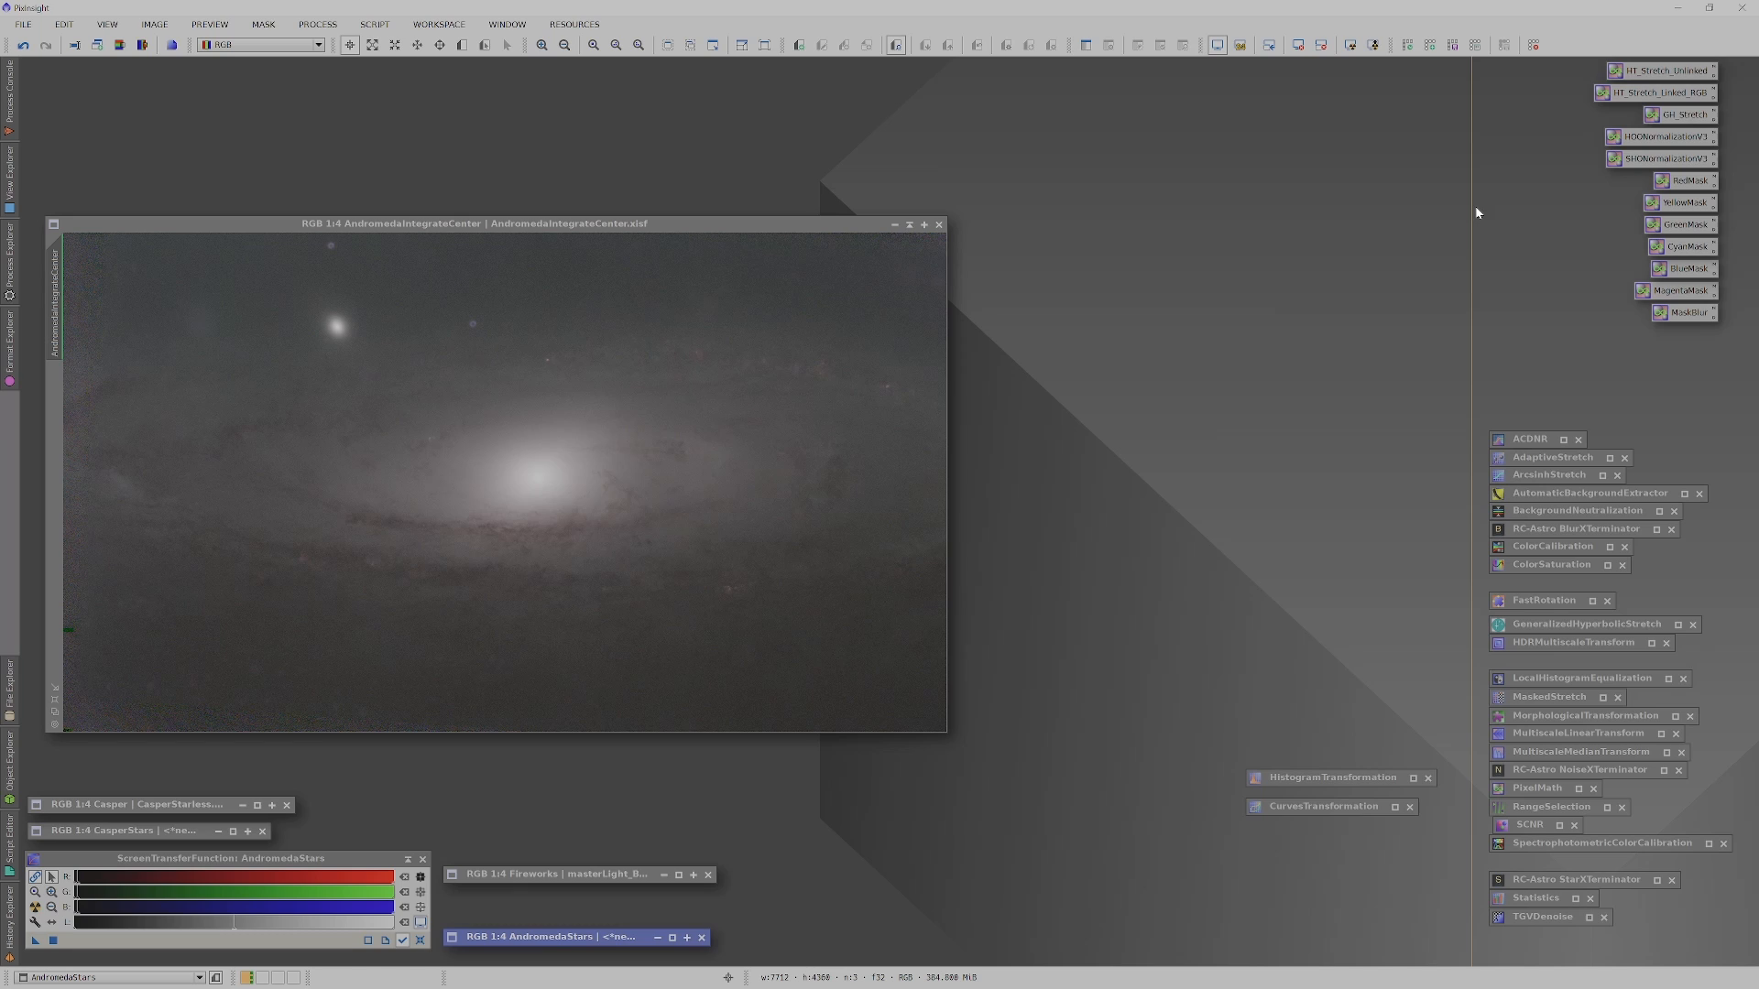
click(667, 224)
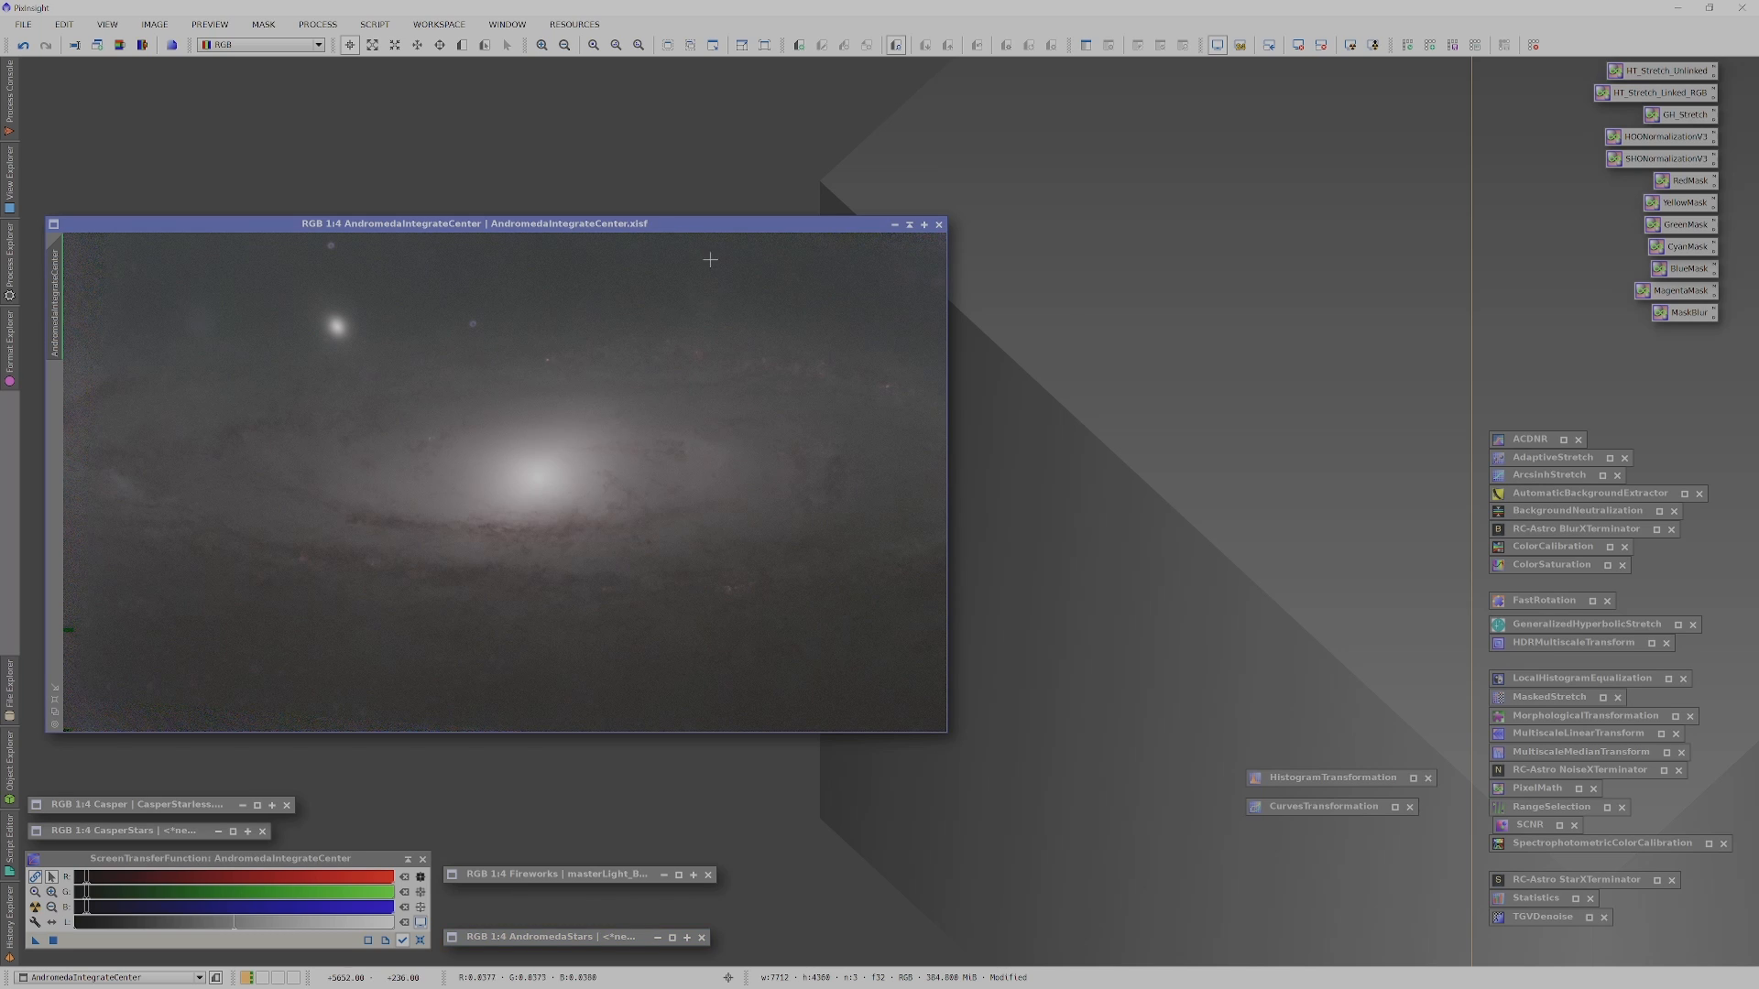
double_click(1333, 777)
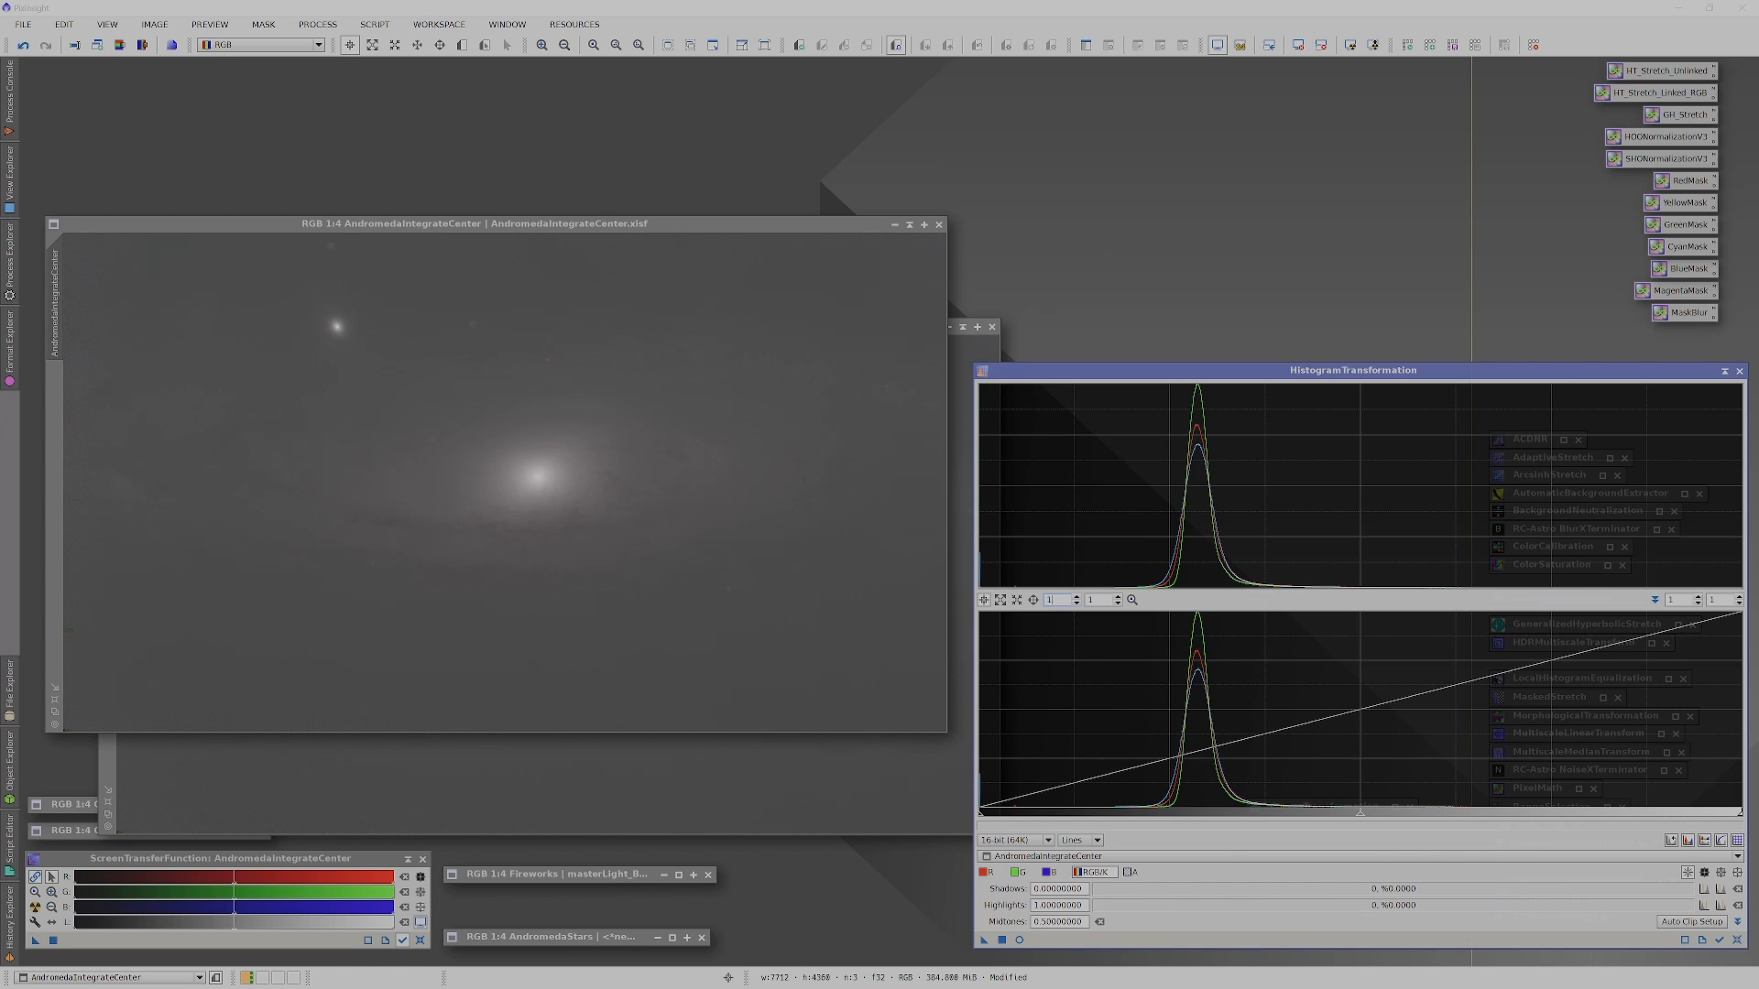
click(682, 543)
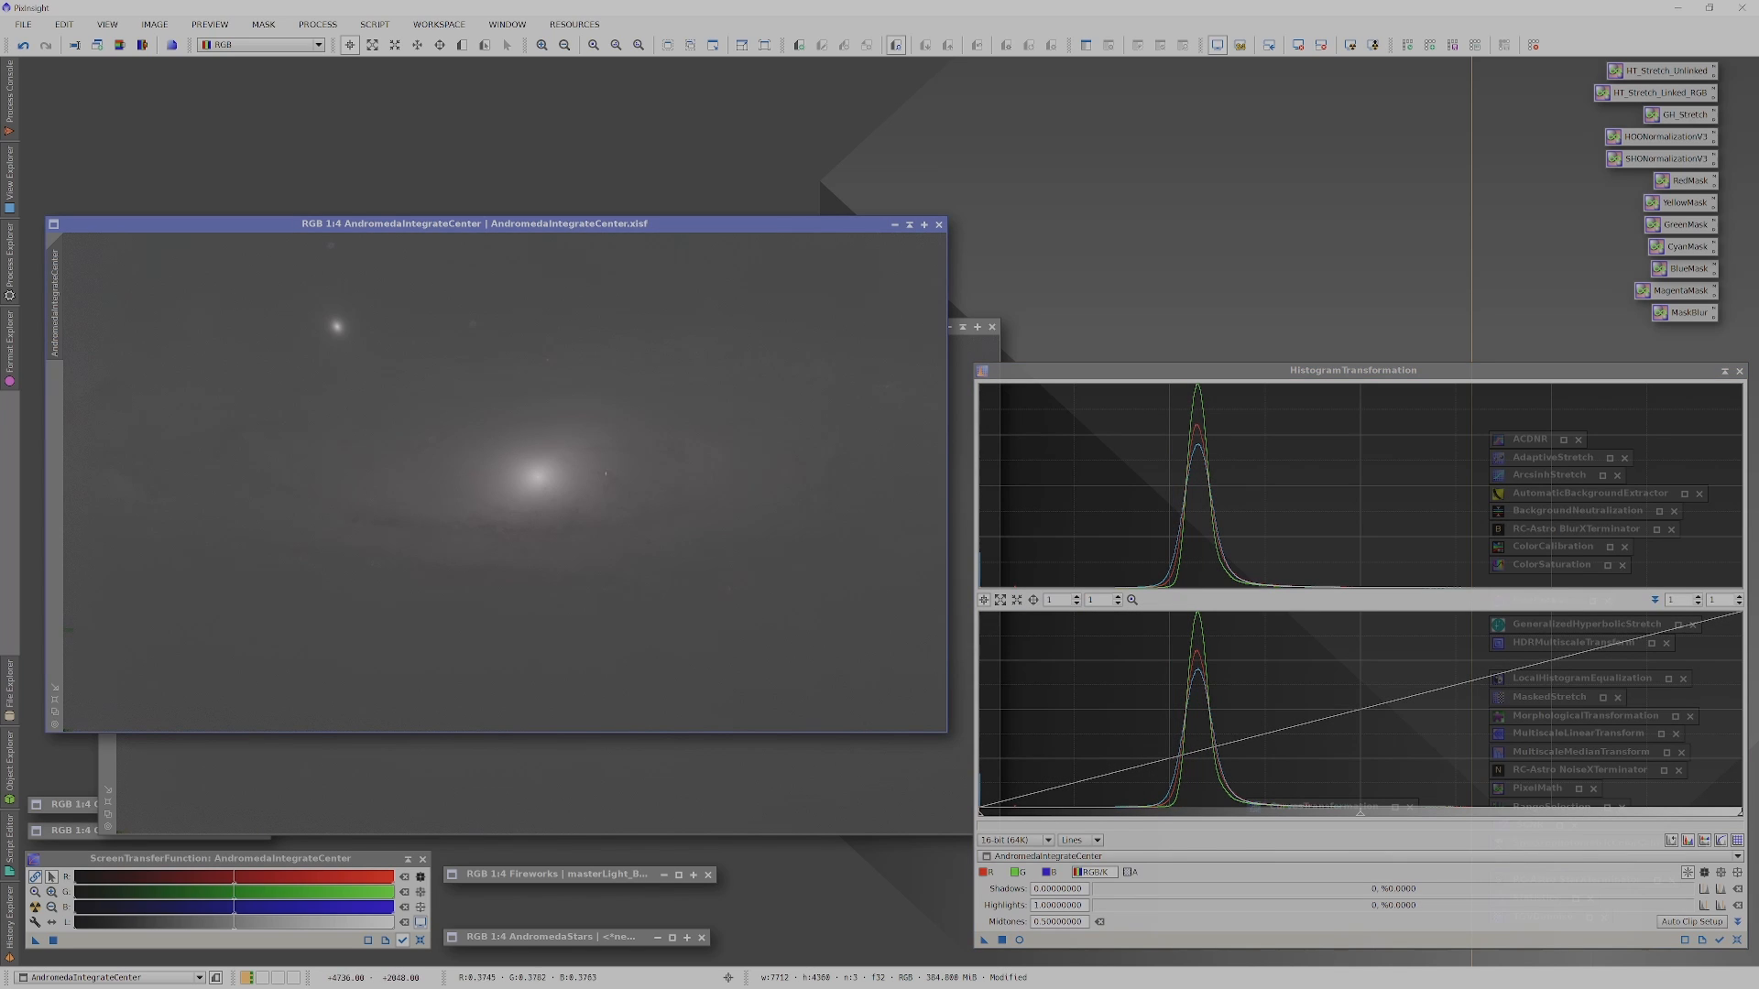
click(22, 45)
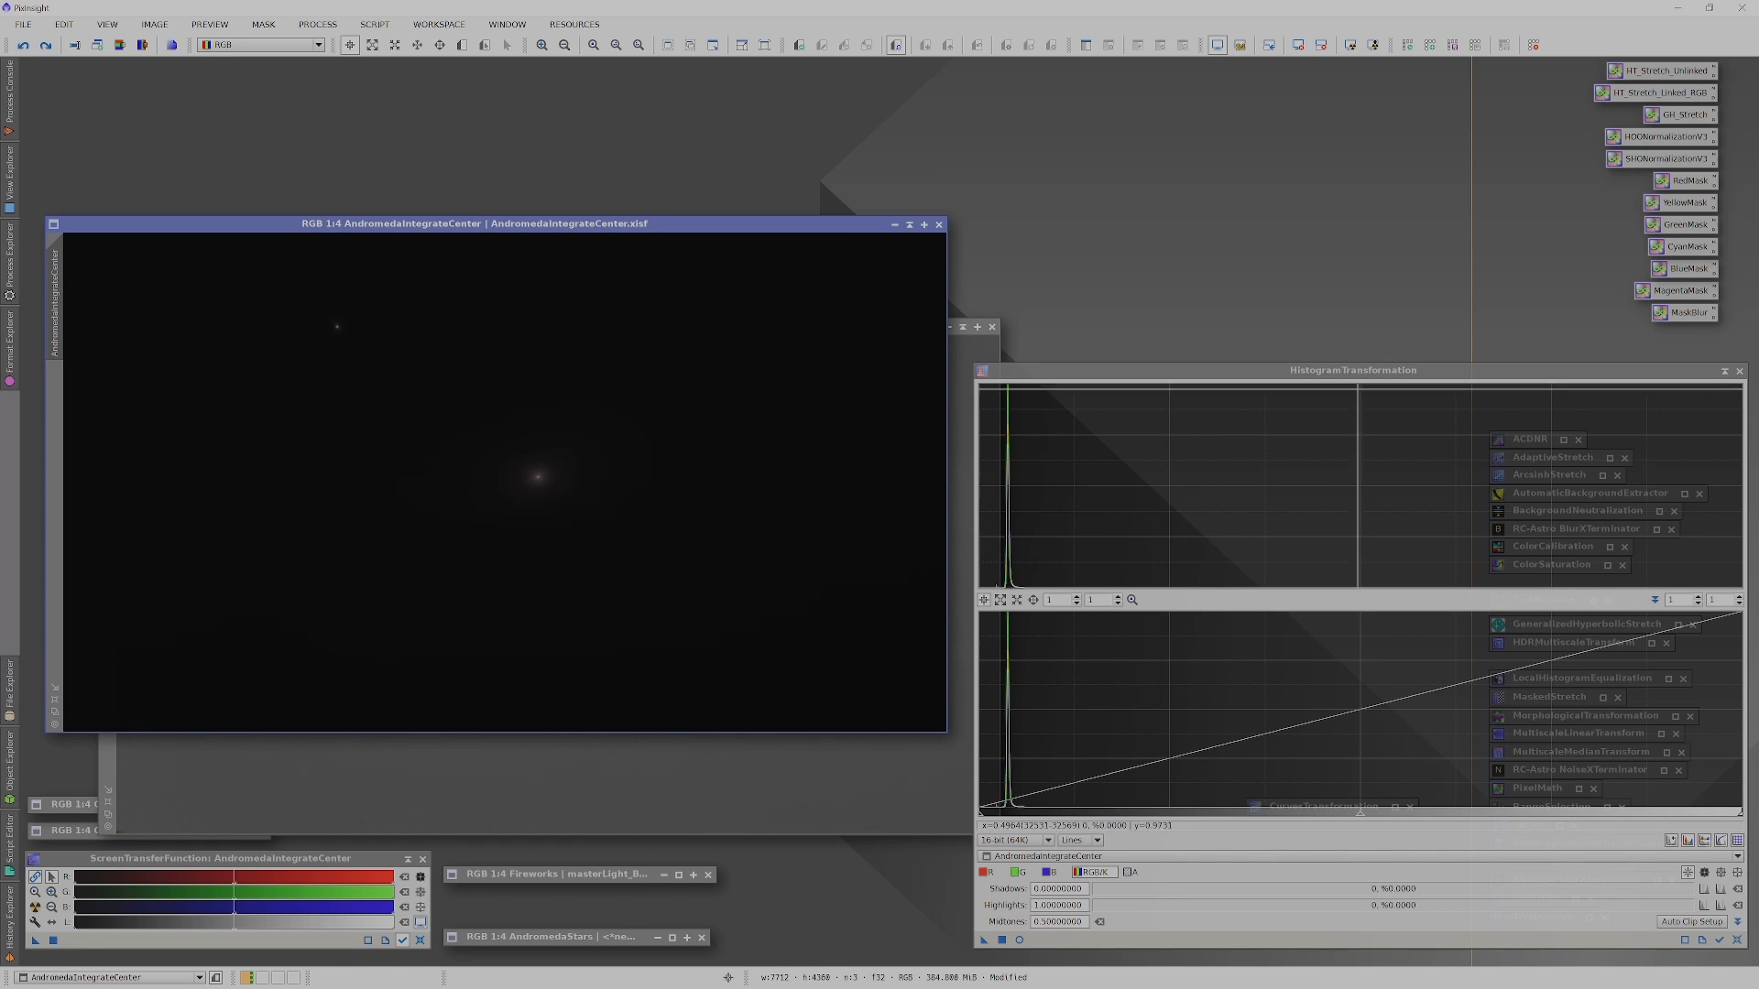
click(910, 225)
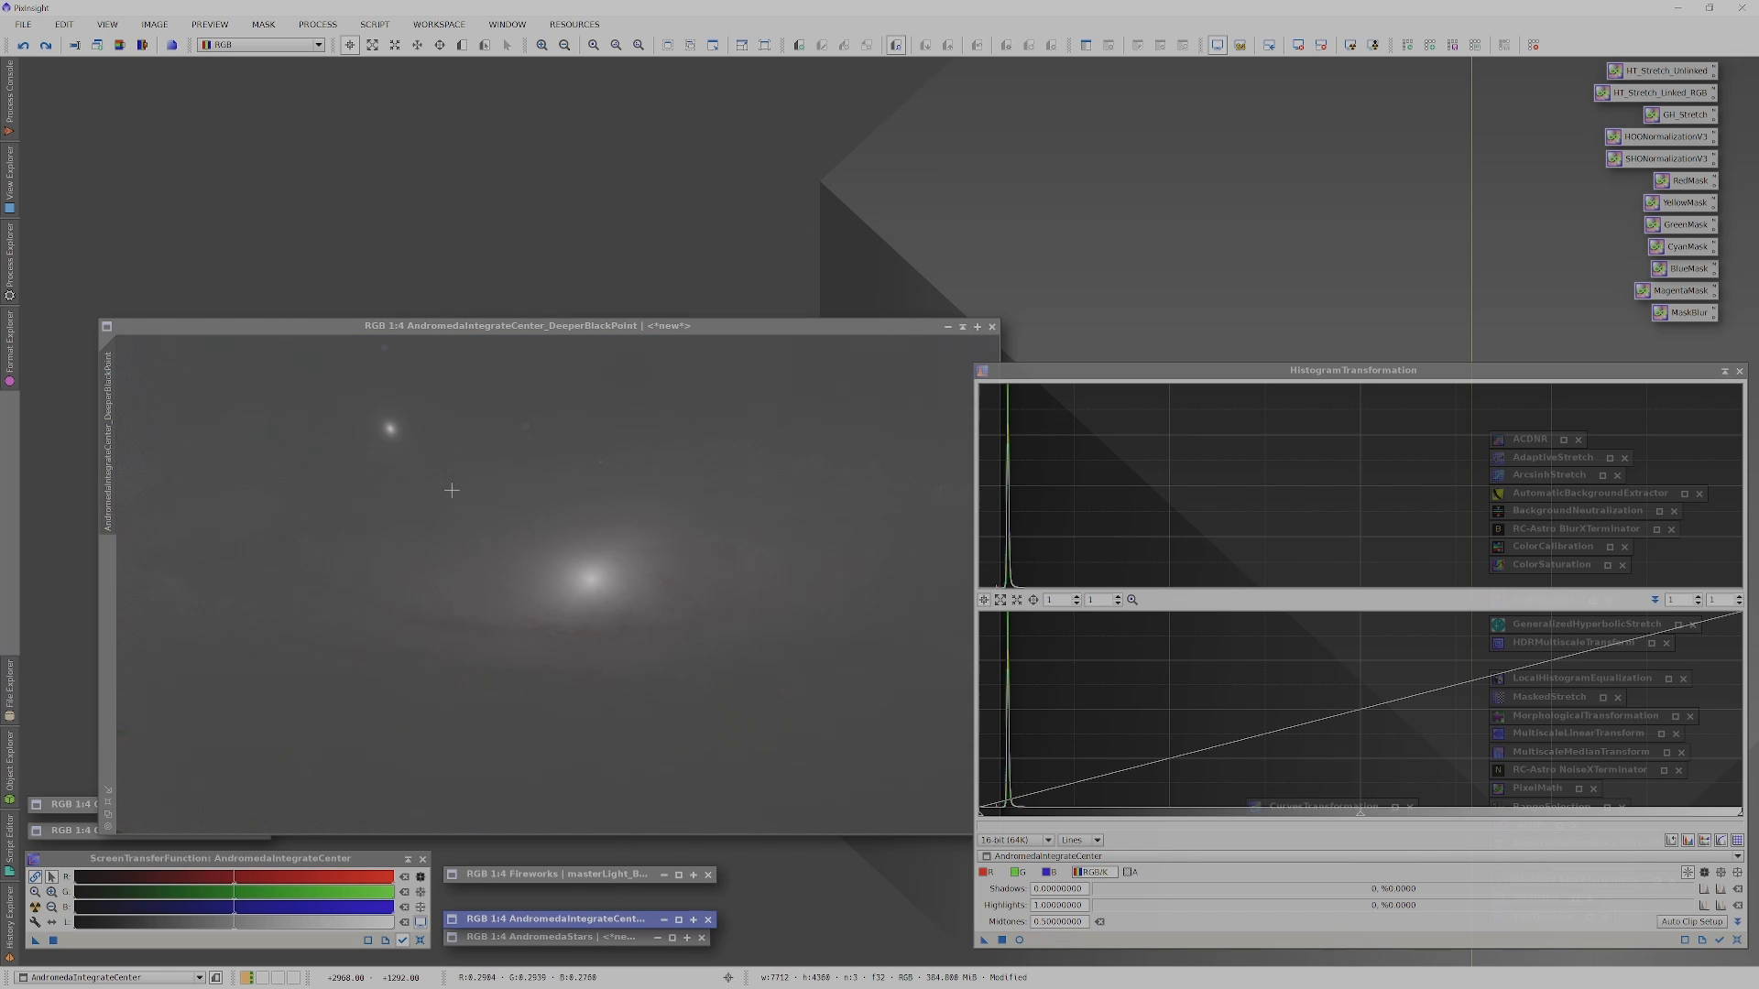
double_click(590, 921)
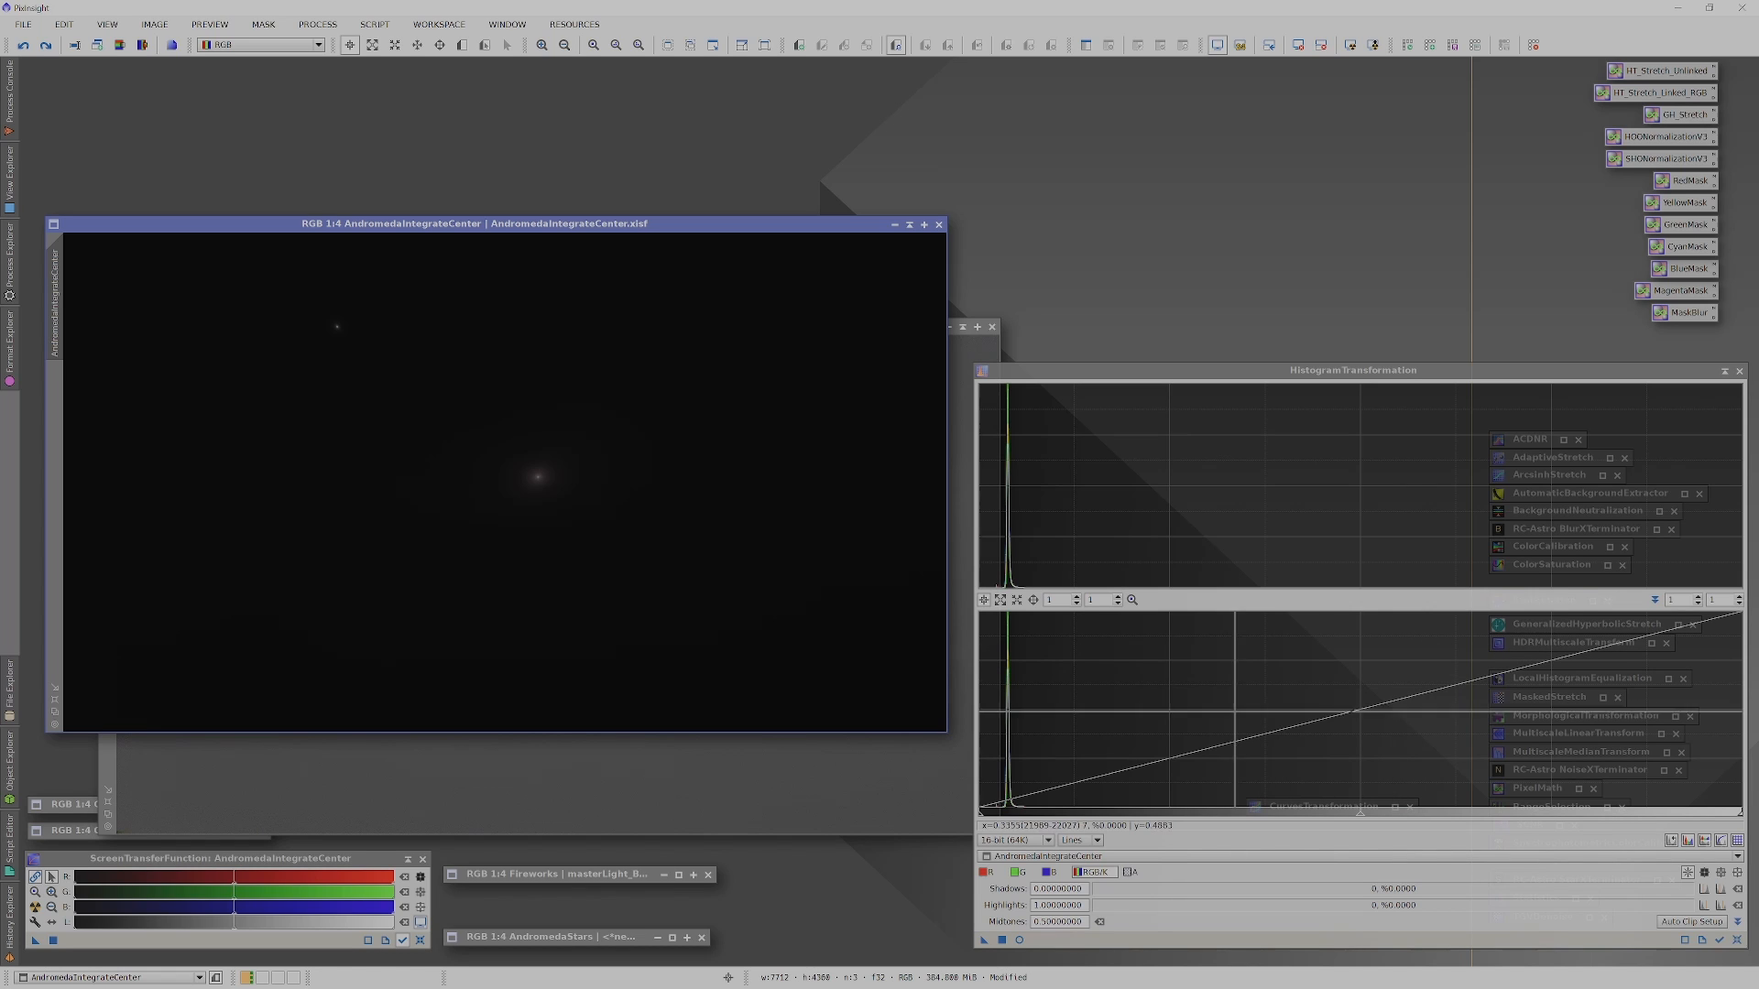
Stretch AndromedaIntegrateCenter in the real-time preview, setting the midtones to about 0.058 and the shadows to about 0.0314.
click(1020, 941)
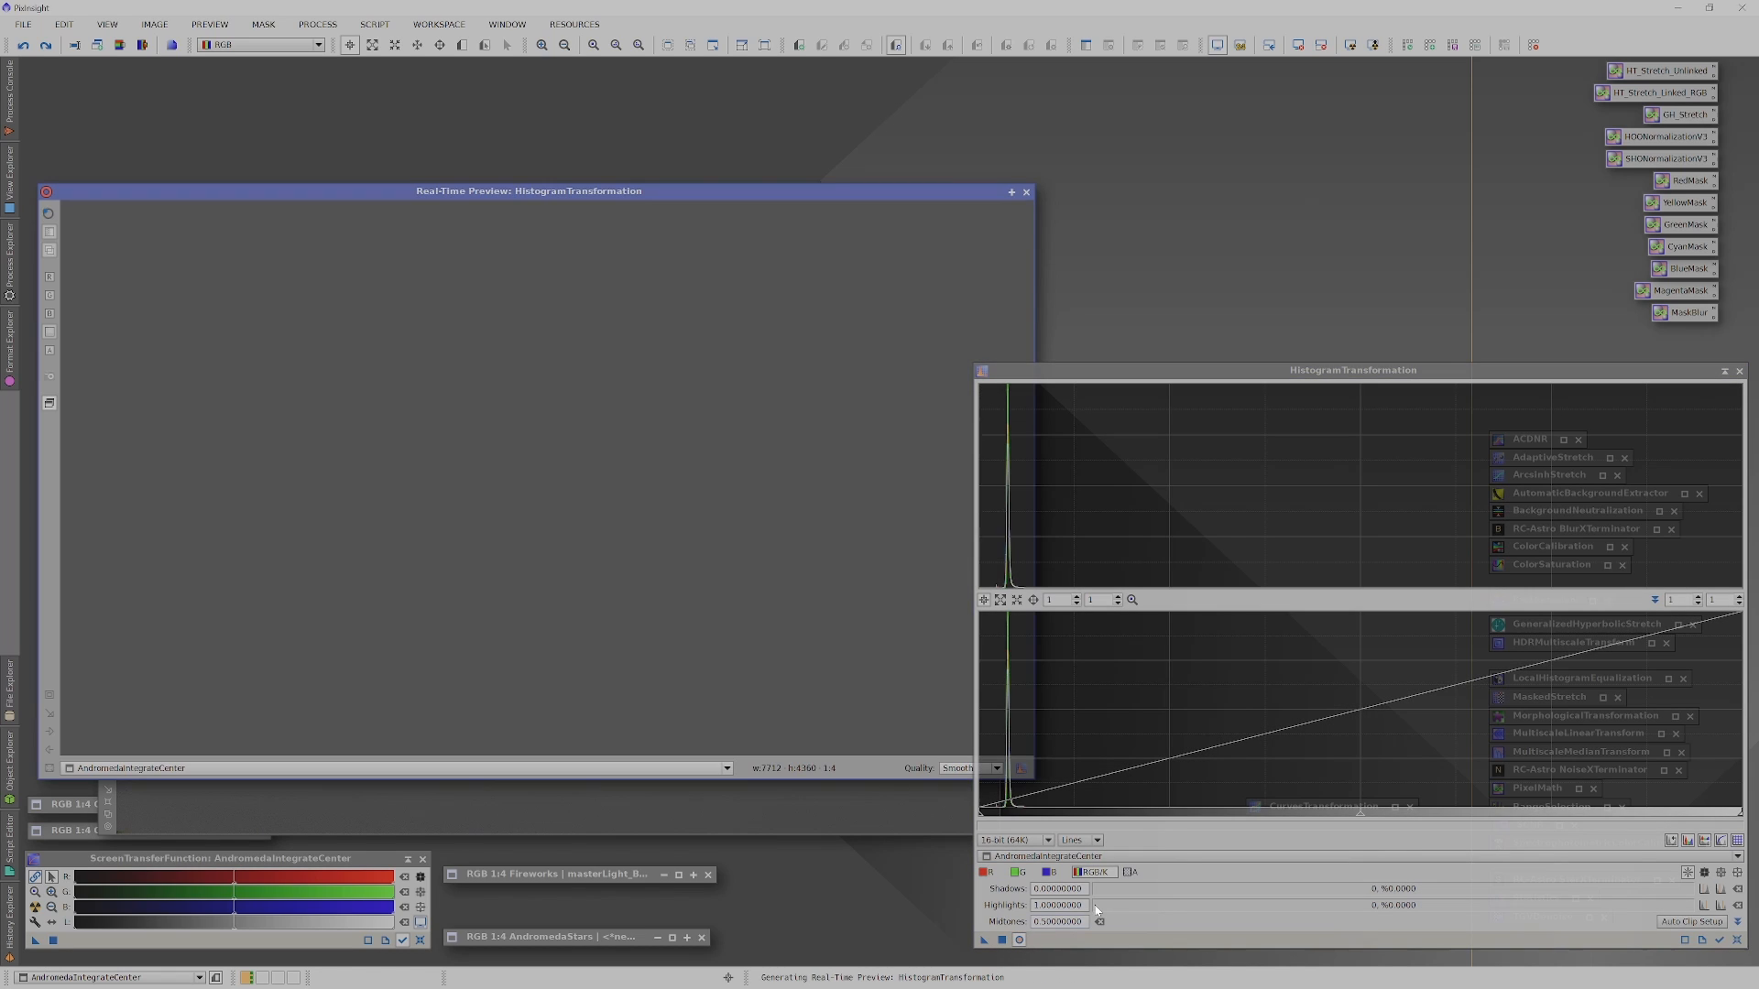
drag(1362, 817, 1040, 813)
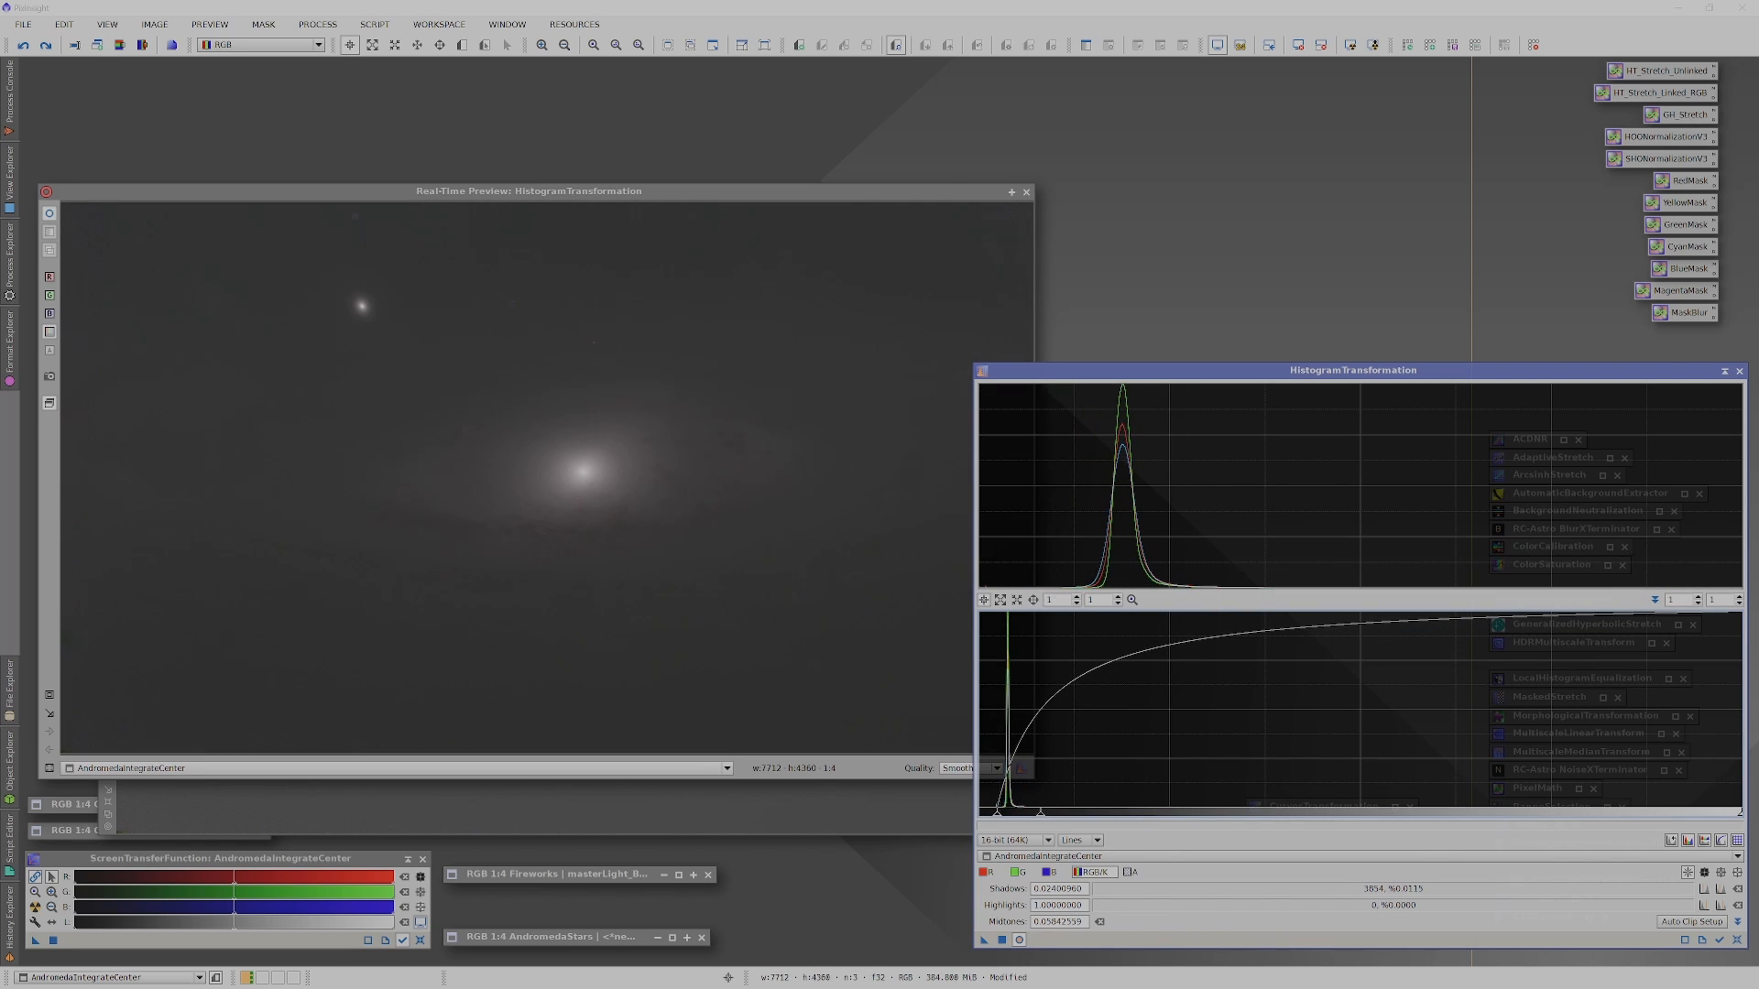
scroll(1057, 600, up, 20)
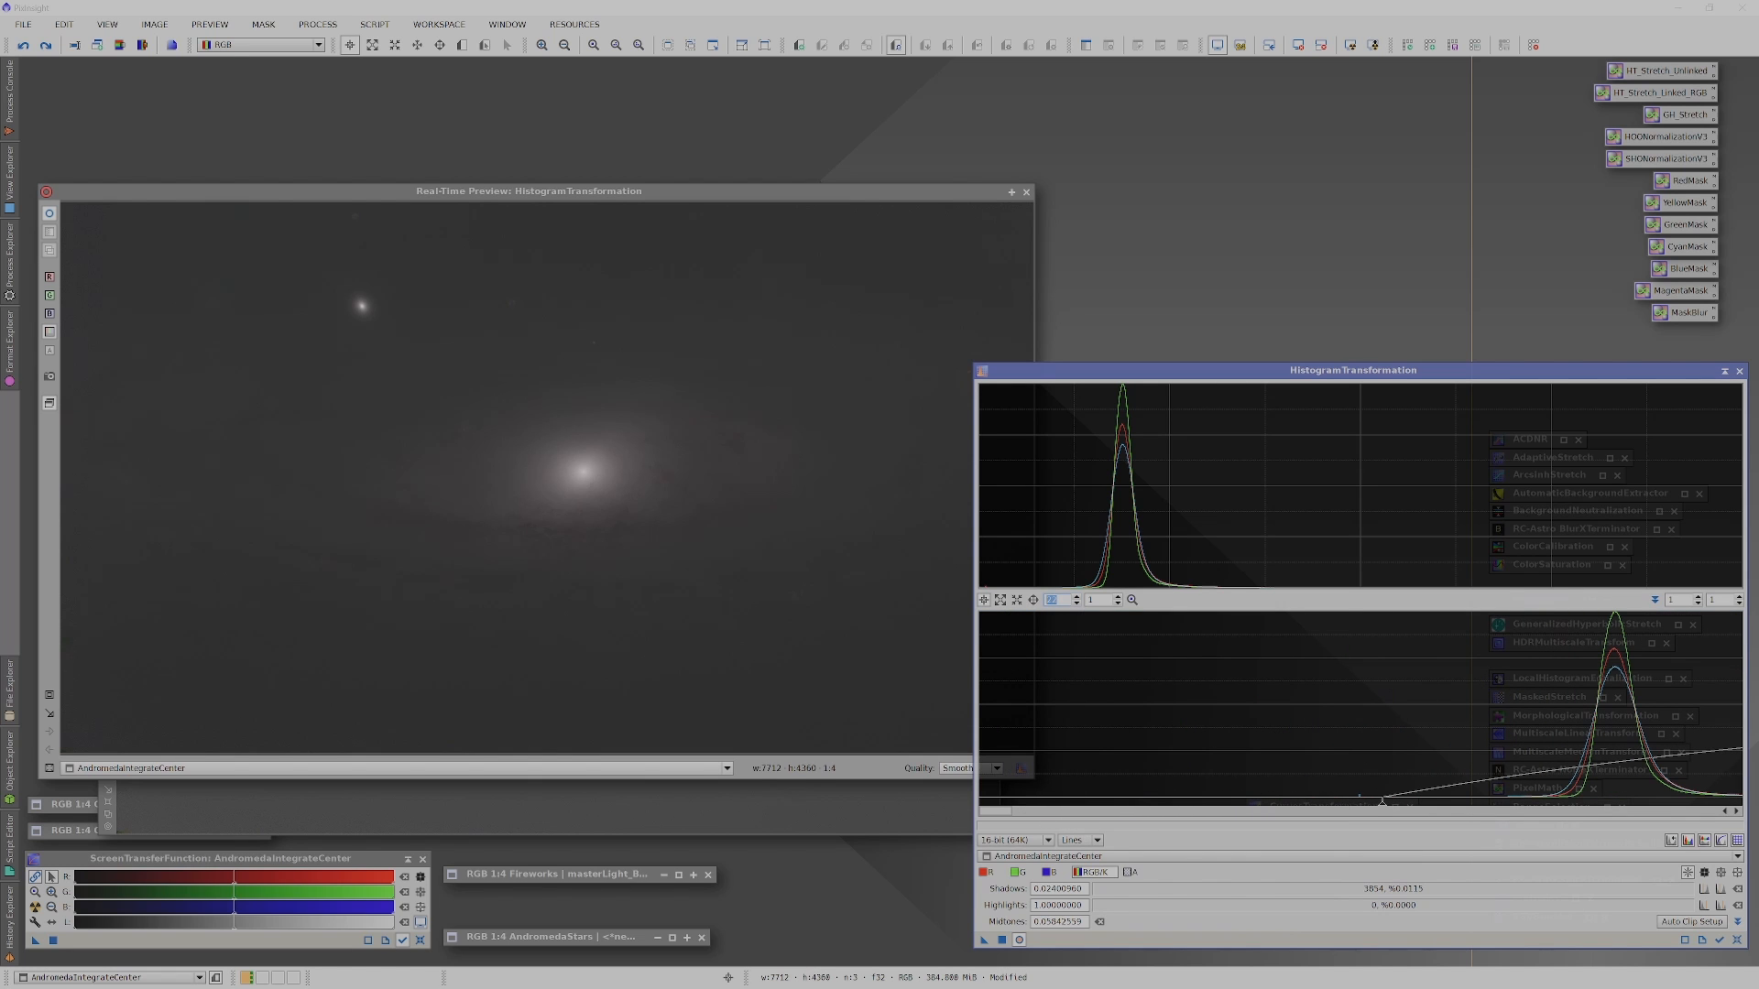
drag(999, 814, 1010, 813)
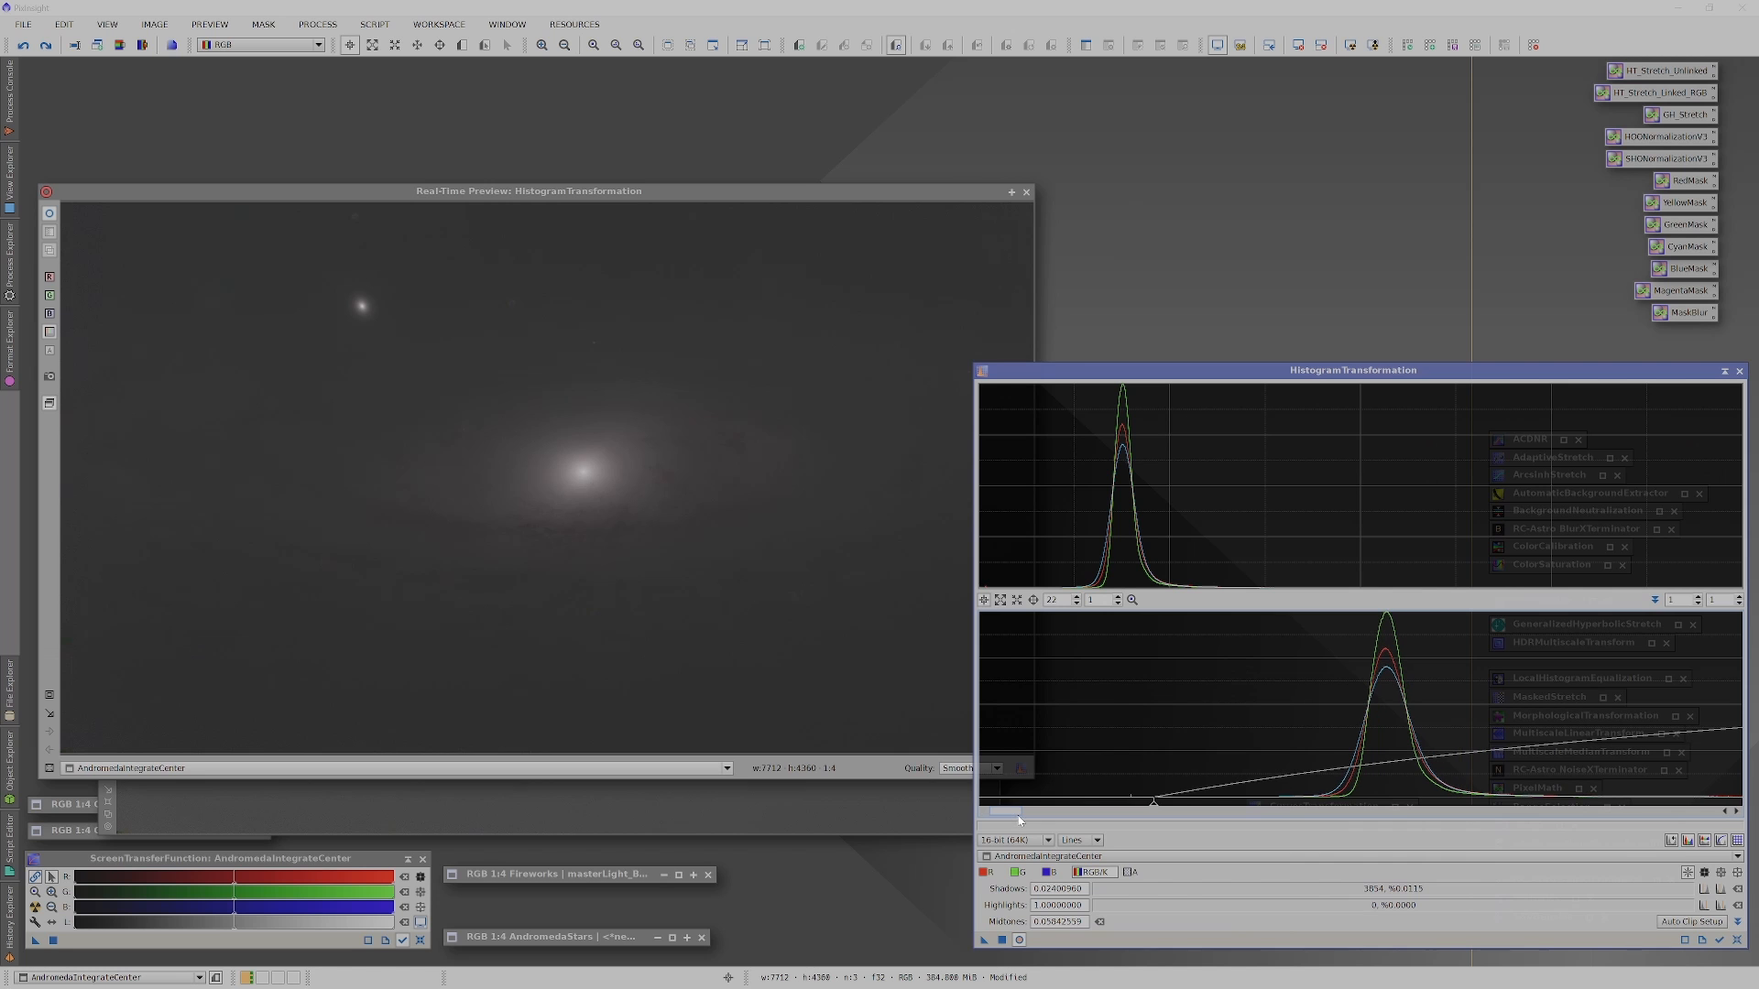
drag(1156, 811, 1277, 822)
Lower the AndromedaIntegrateCenter midtones further to about 0.0289 and put the HistogramTransformation window away.
drag(1003, 816, 1026, 816)
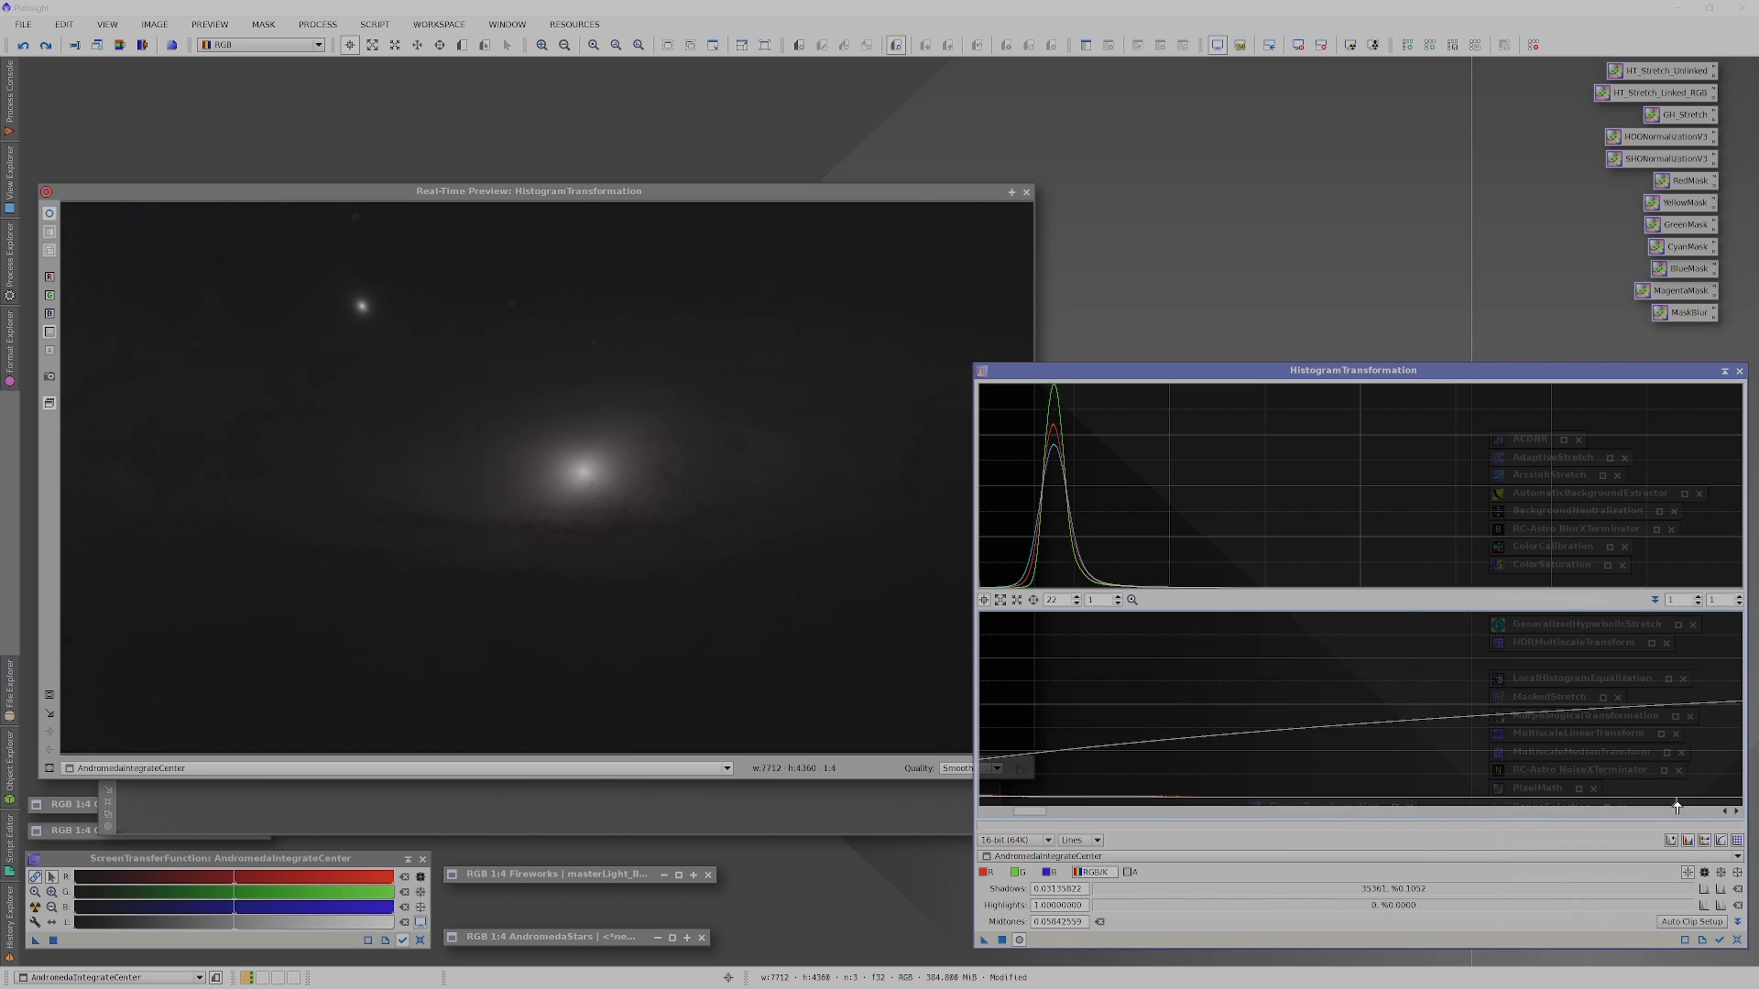
drag(1678, 809, 1195, 809)
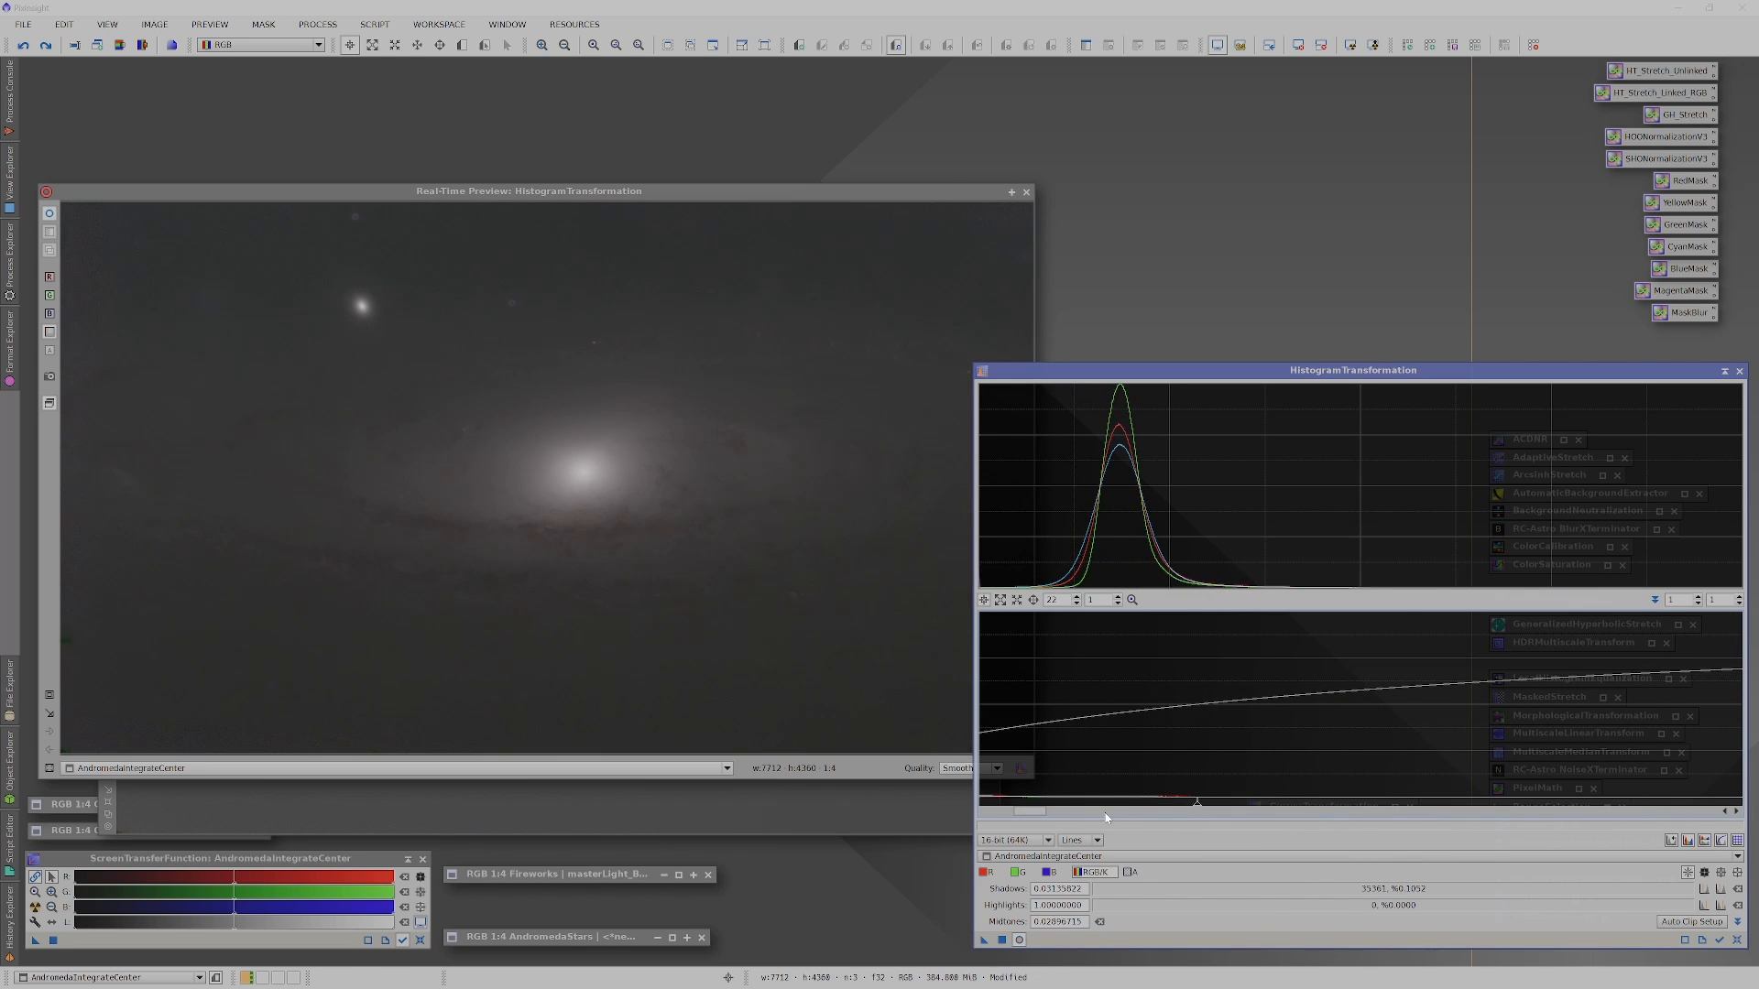
drag(1036, 816, 1027, 816)
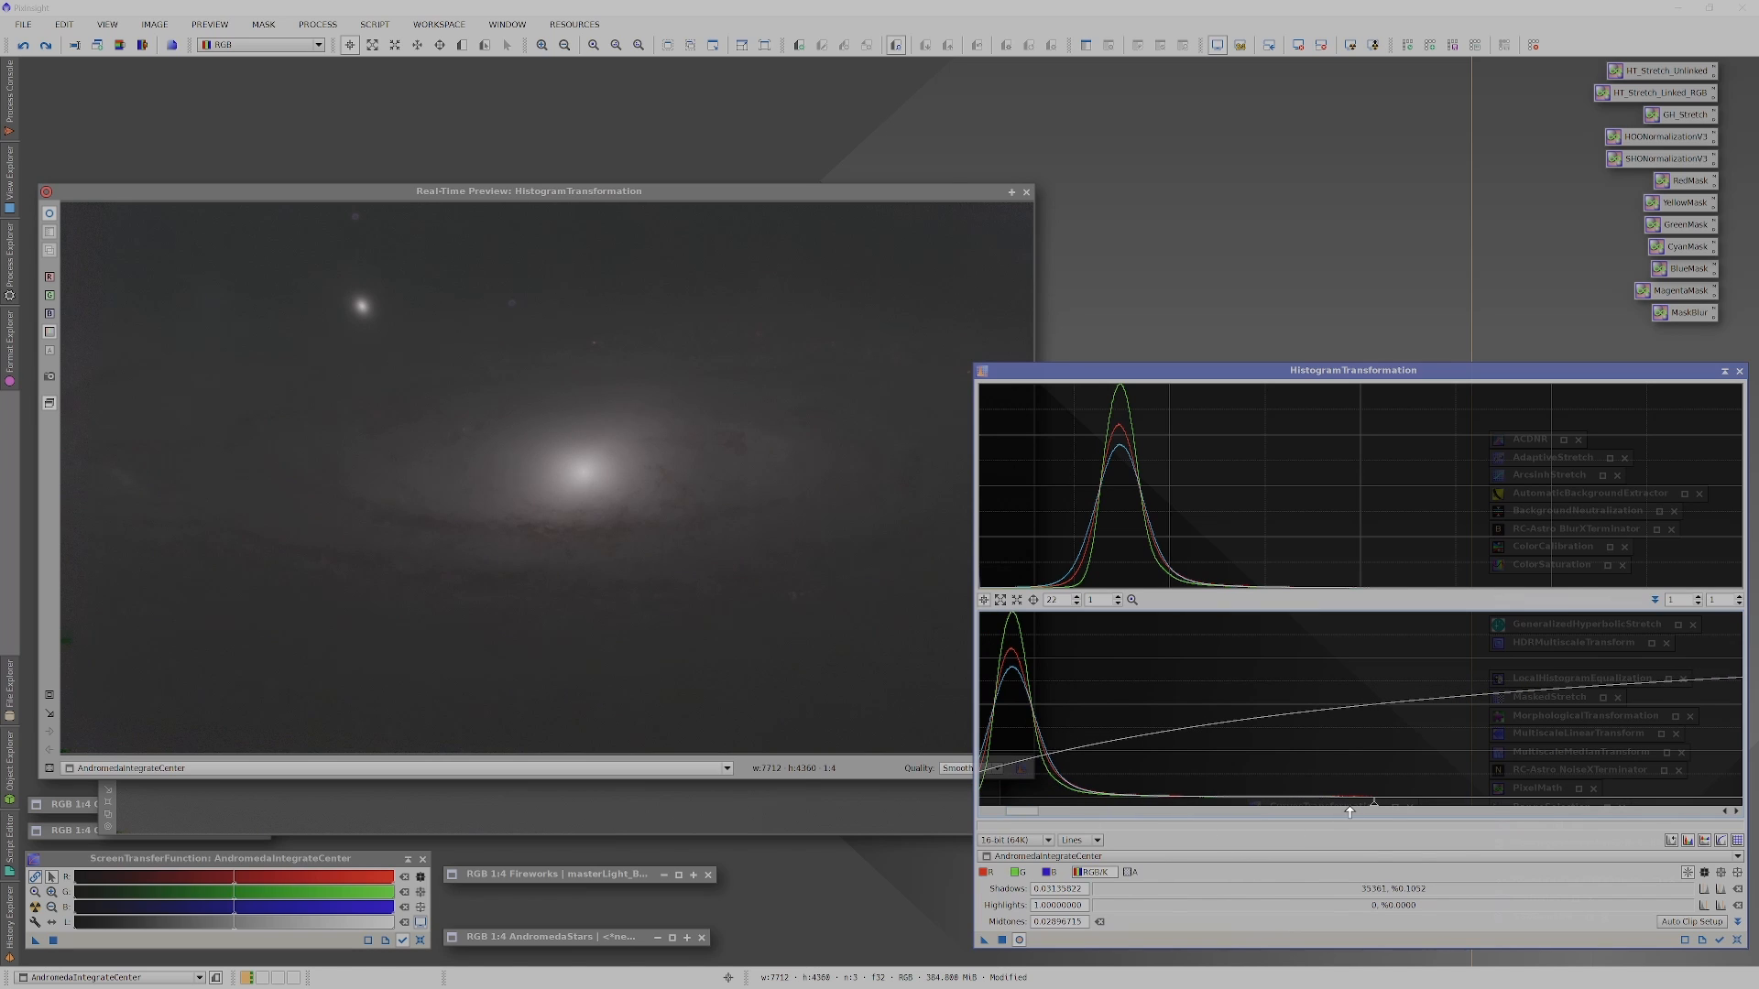
mouse_move(1371, 807)
mouse_down()
mouse_move(1229, 804)
mouse_move(1372, 810)
mouse_up()
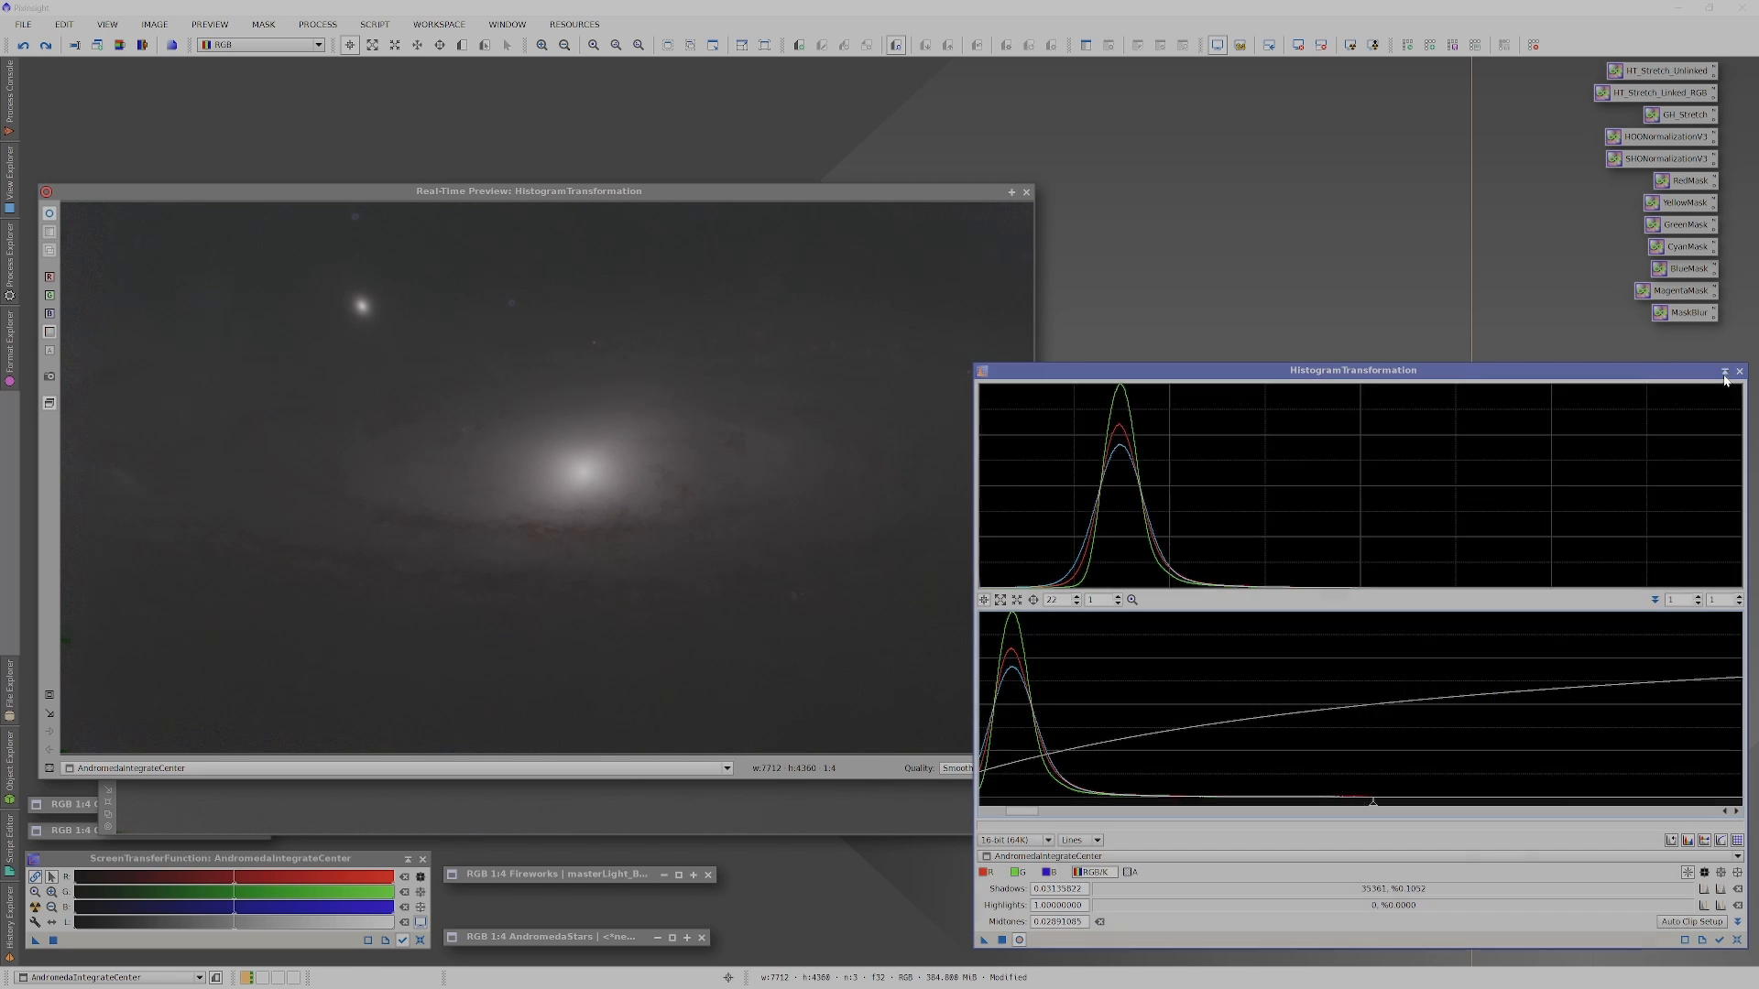
double_click(1296, 371)
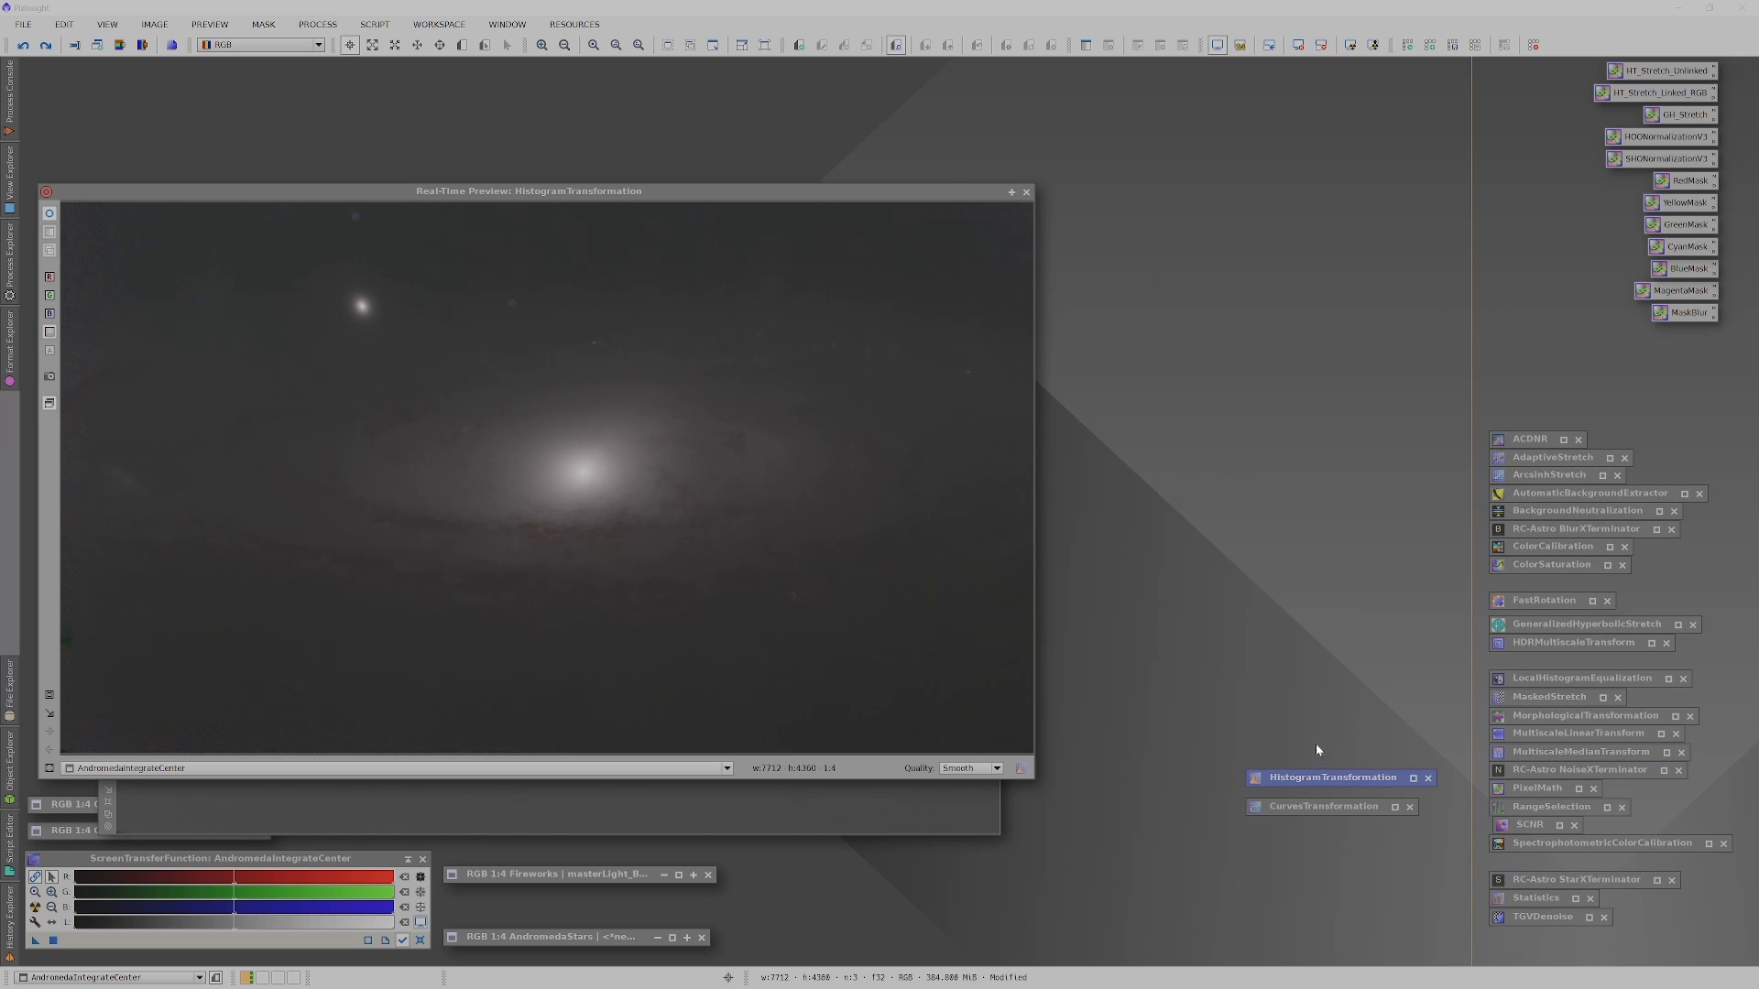
Shape a strong lightness S-curve for AndromedaIntegrateCenter in CurvesTransformation, with points near (0.24, 0.15) and (0.44, 0.56).
double_click(1323, 806)
mouse_move(1485, 398)
mouse_down()
mouse_move(1452, 394)
mouse_move(1461, 380)
mouse_up()
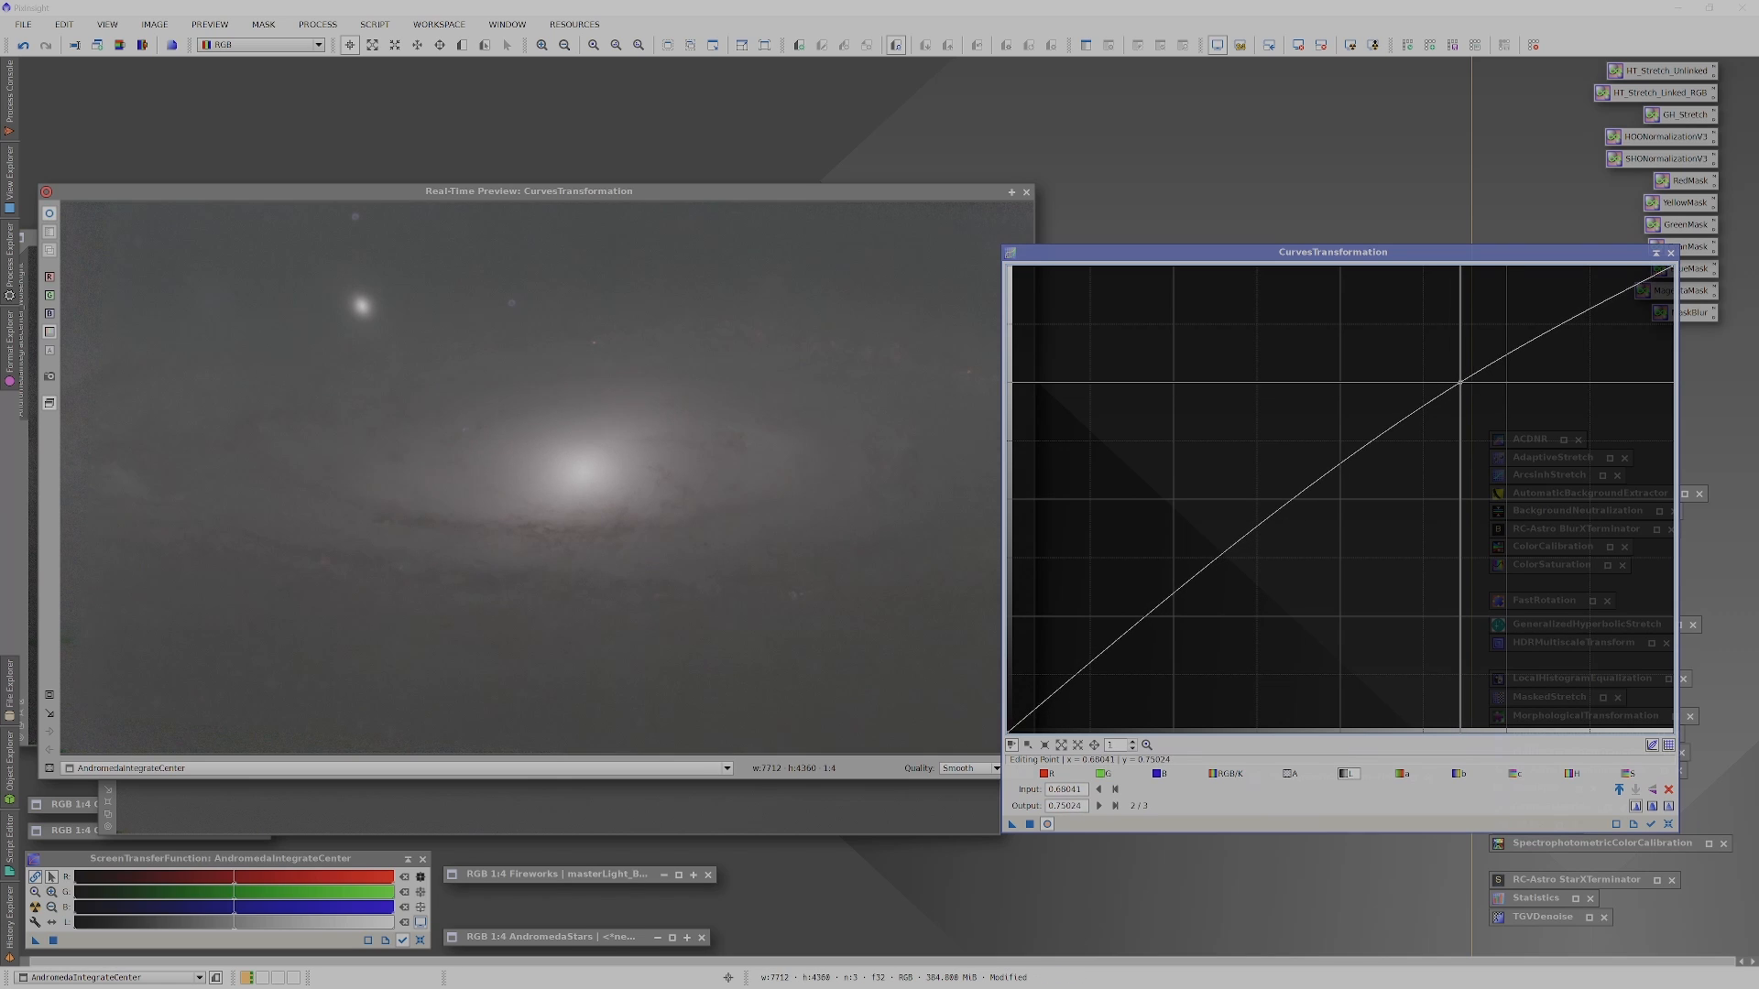
drag(1124, 629, 1166, 664)
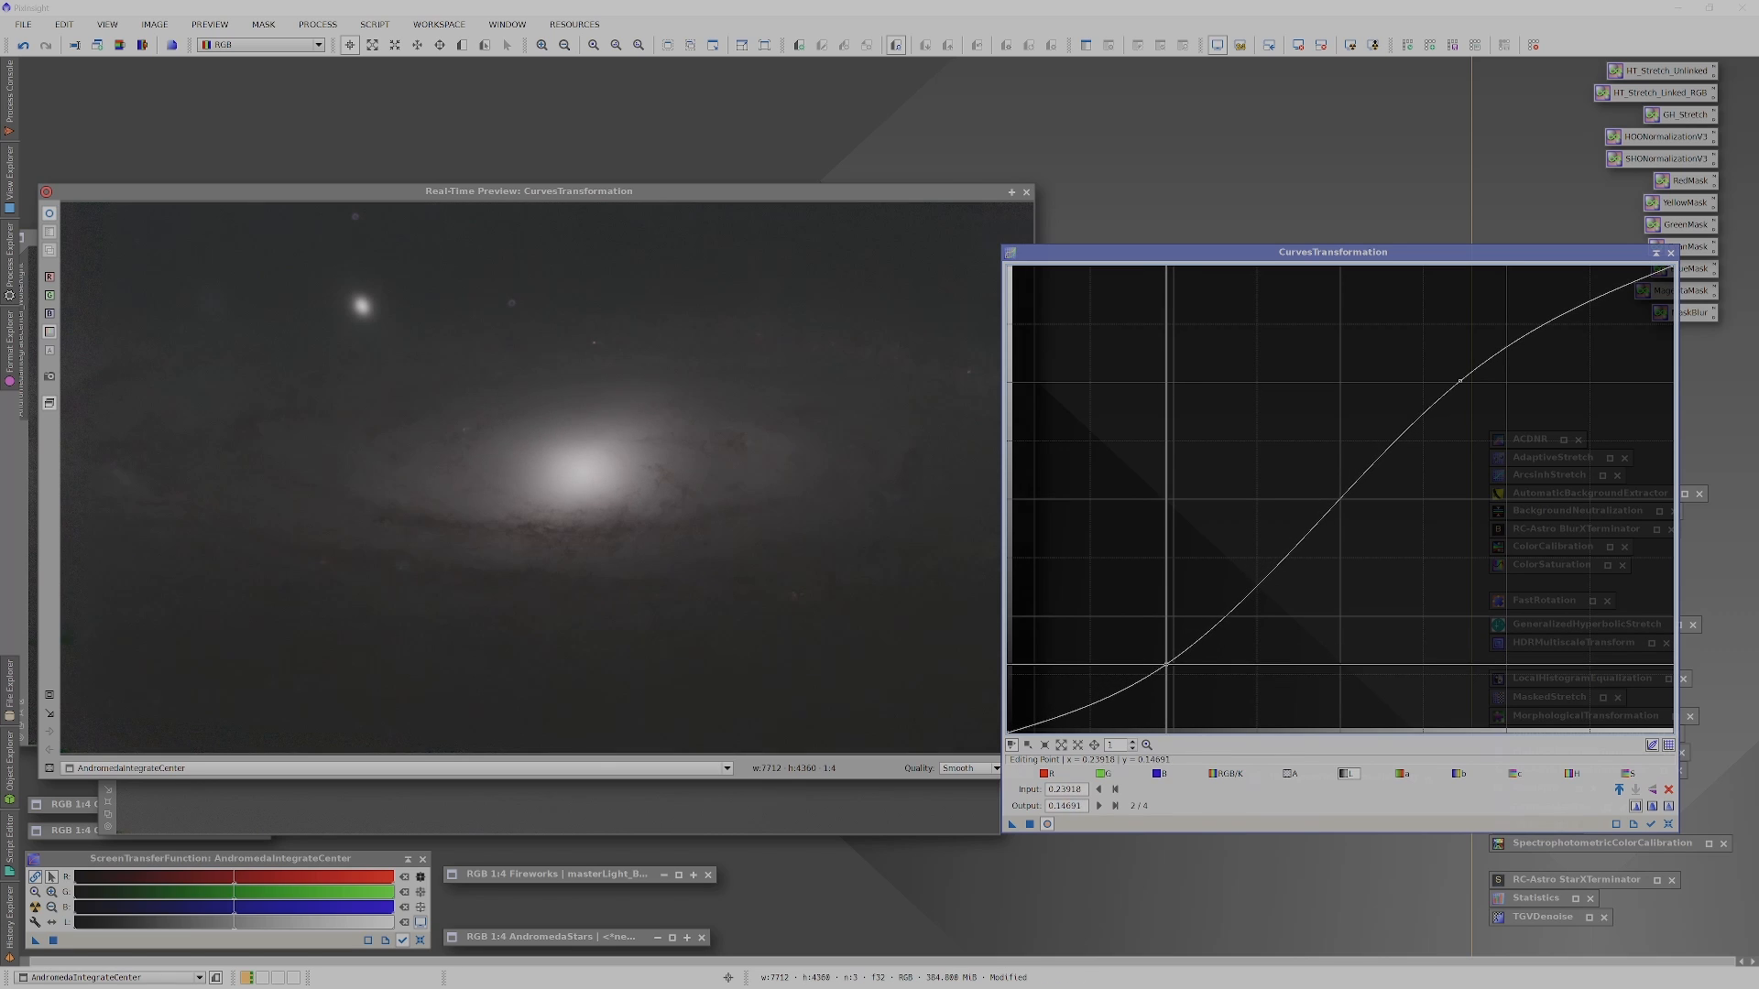
click(1411, 419)
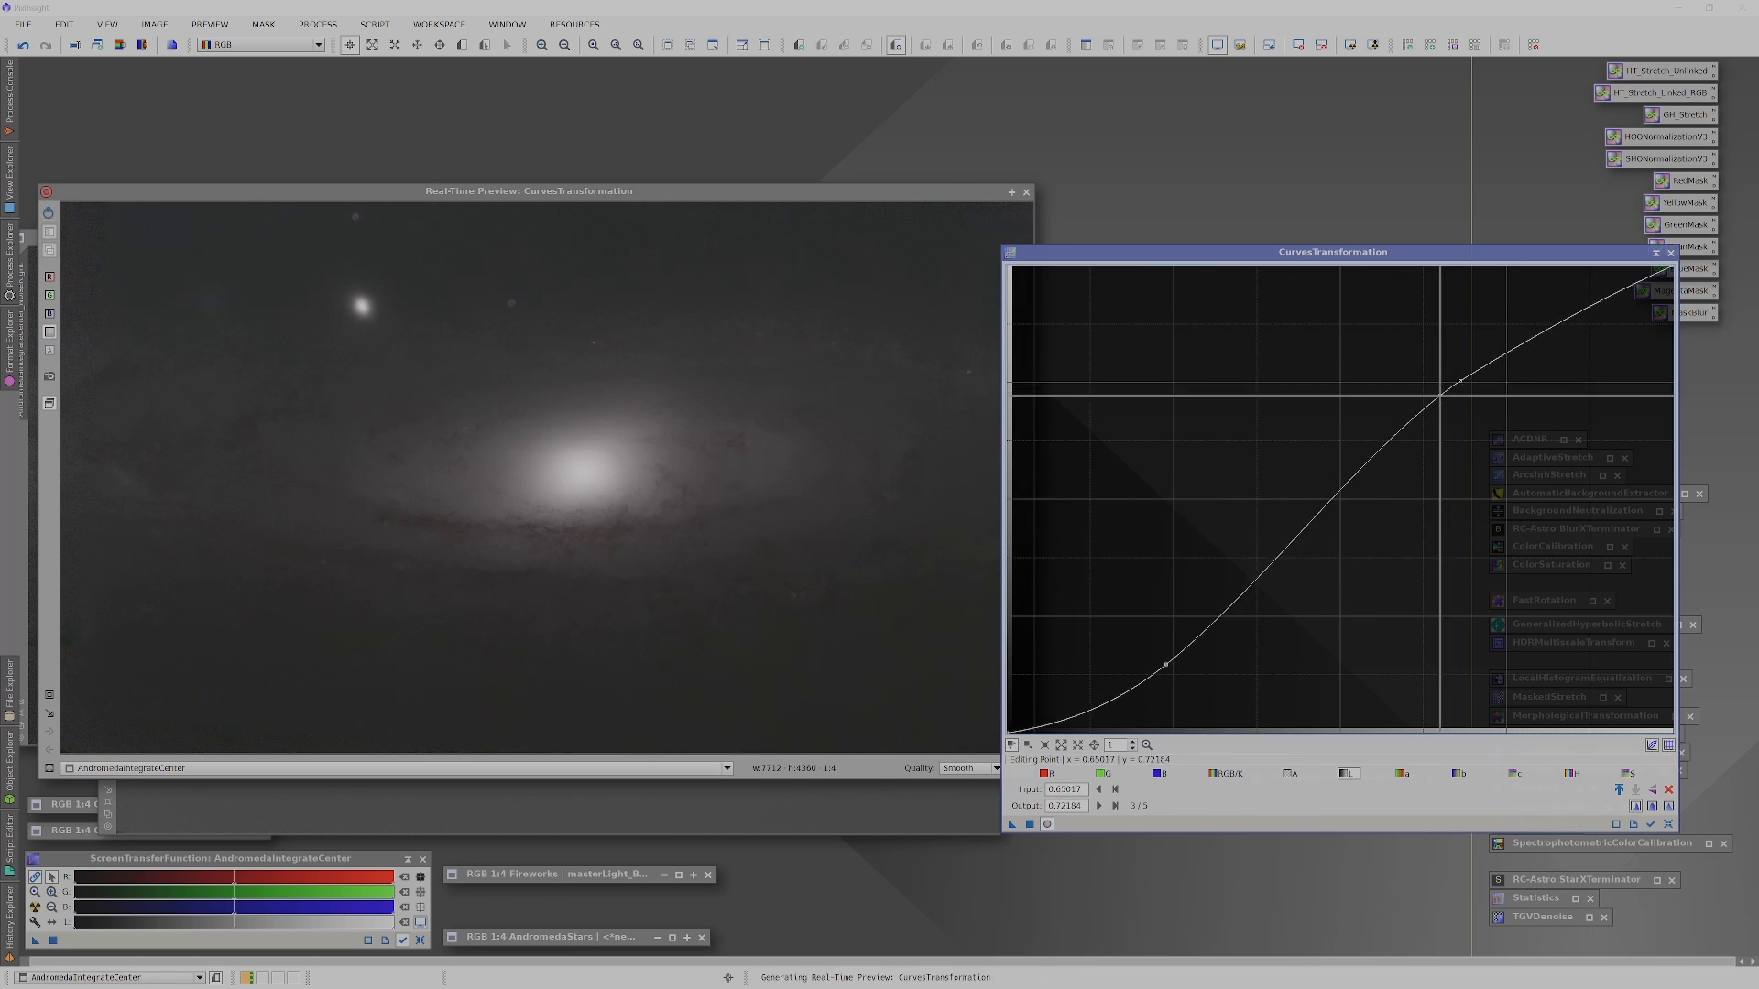
drag(1411, 418, 1297, 470)
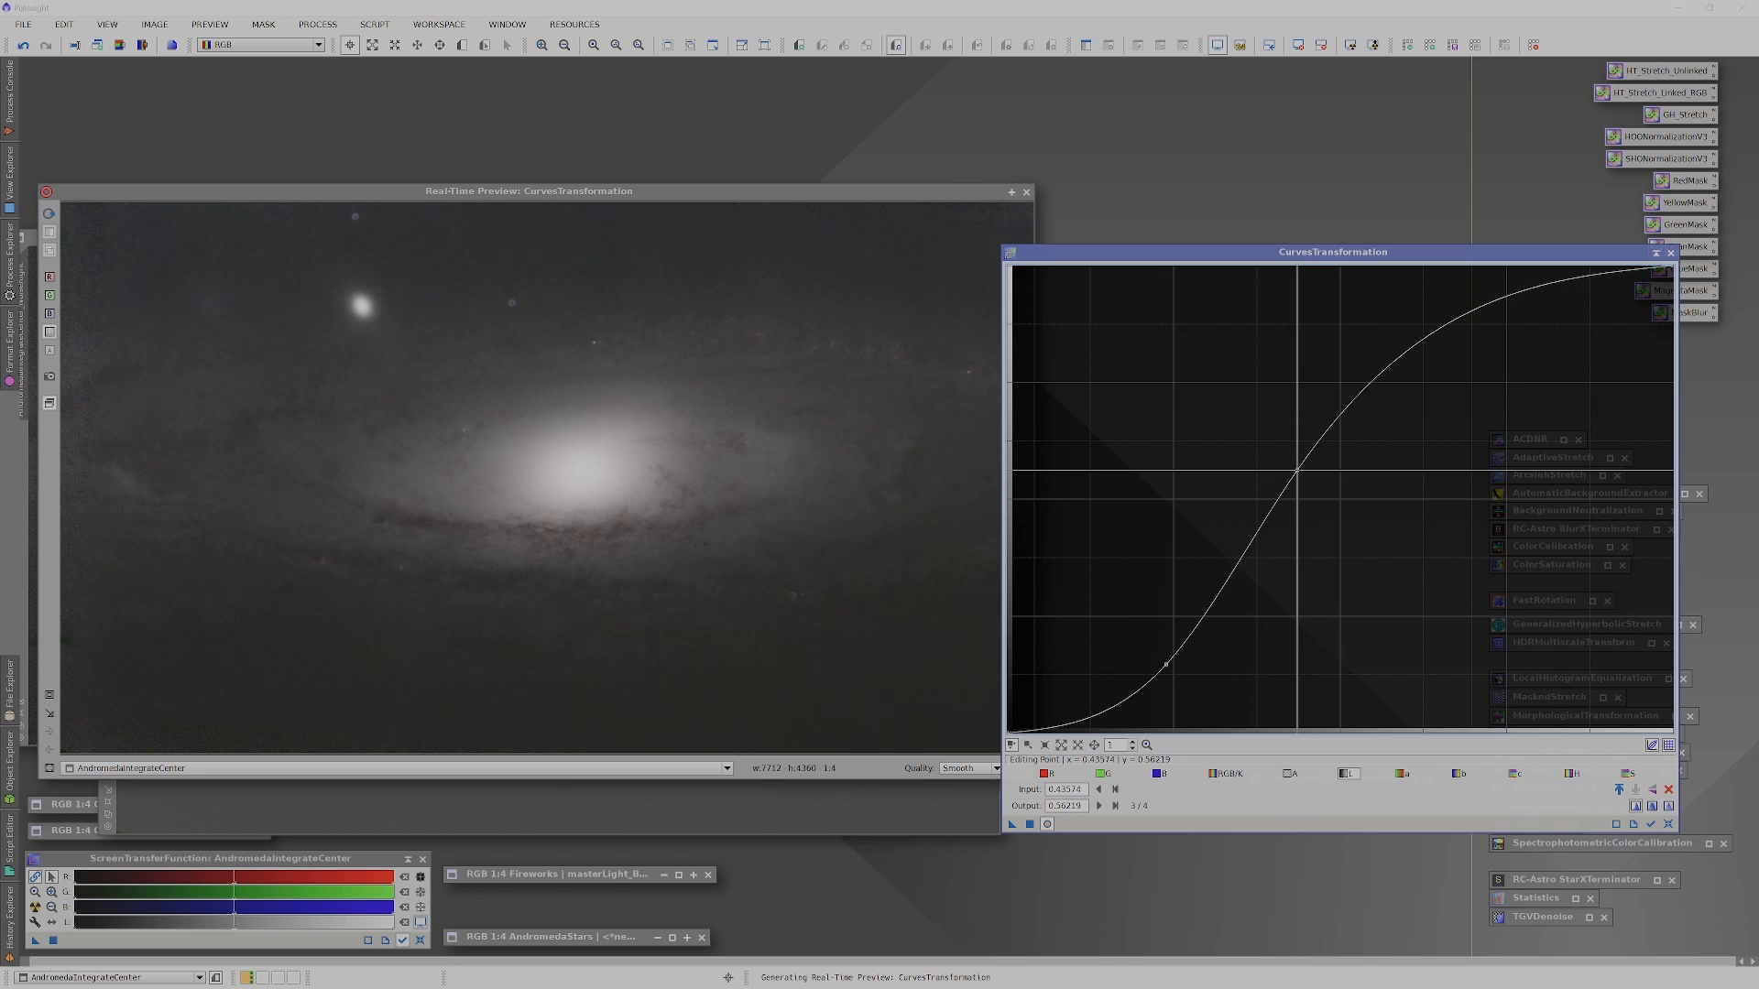
drag(1539, 285, 1557, 298)
Open the starless Andromeda TIFF in Affinity Photo and place AndromedaStars.tif on top of it as a layer.
click(1079, 722)
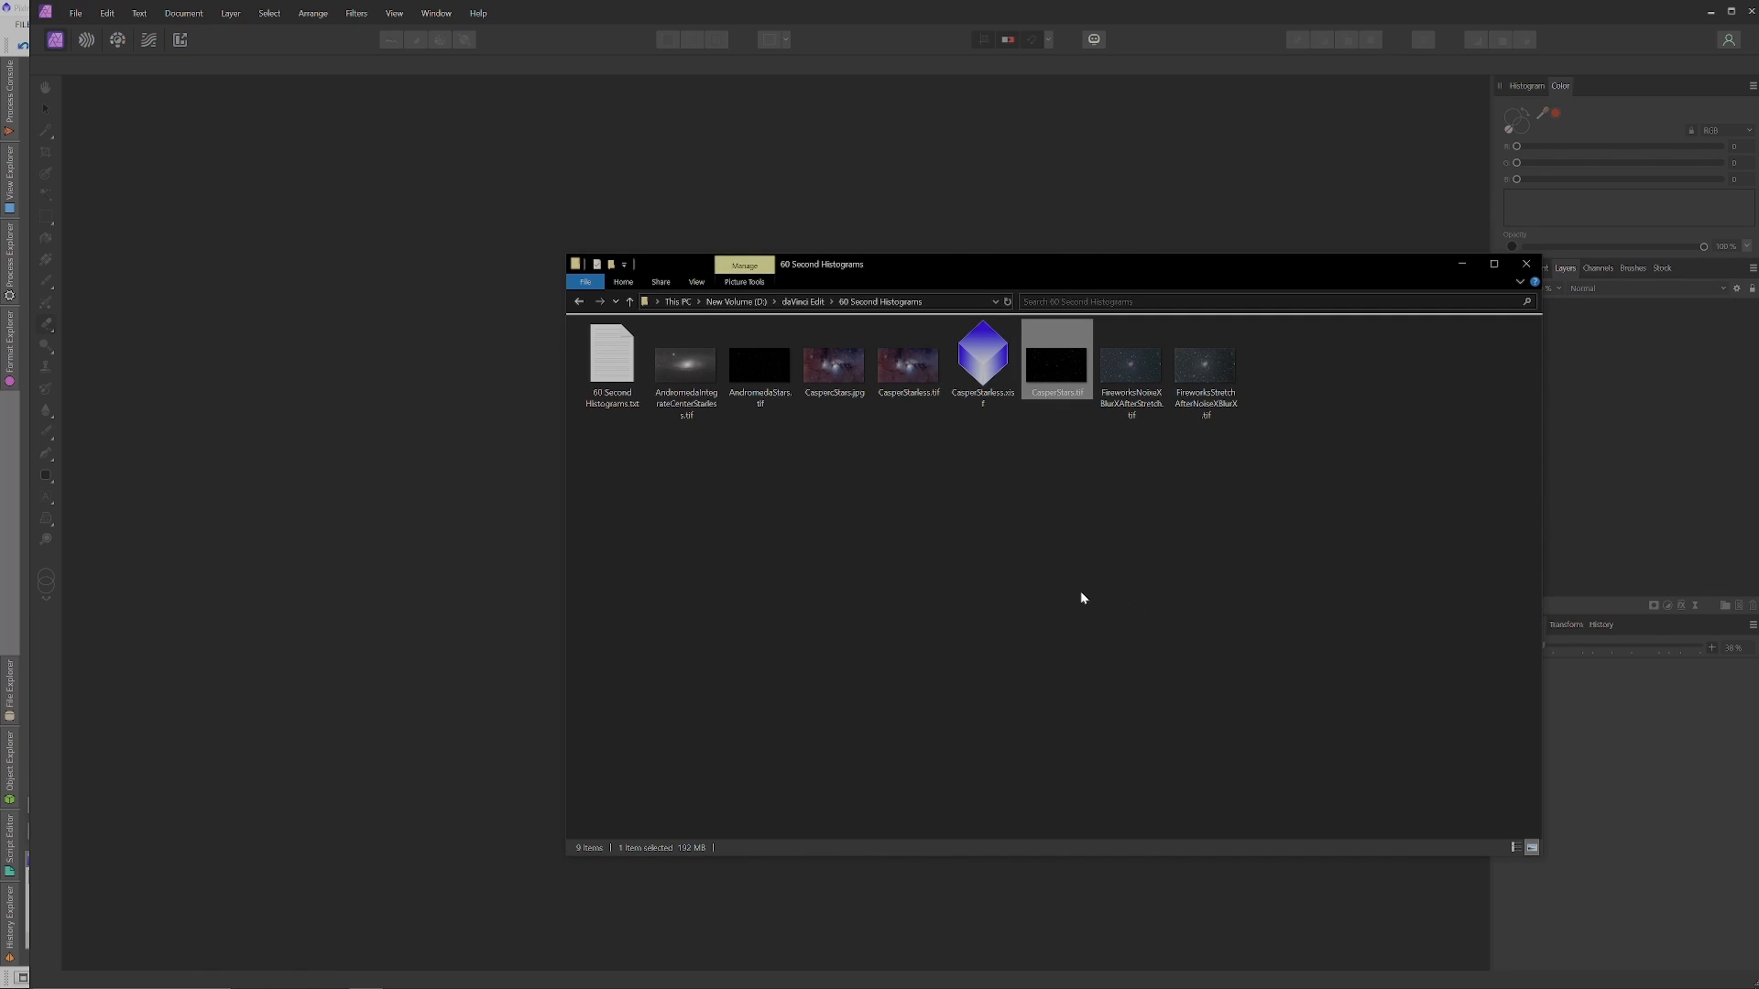
click(690, 368)
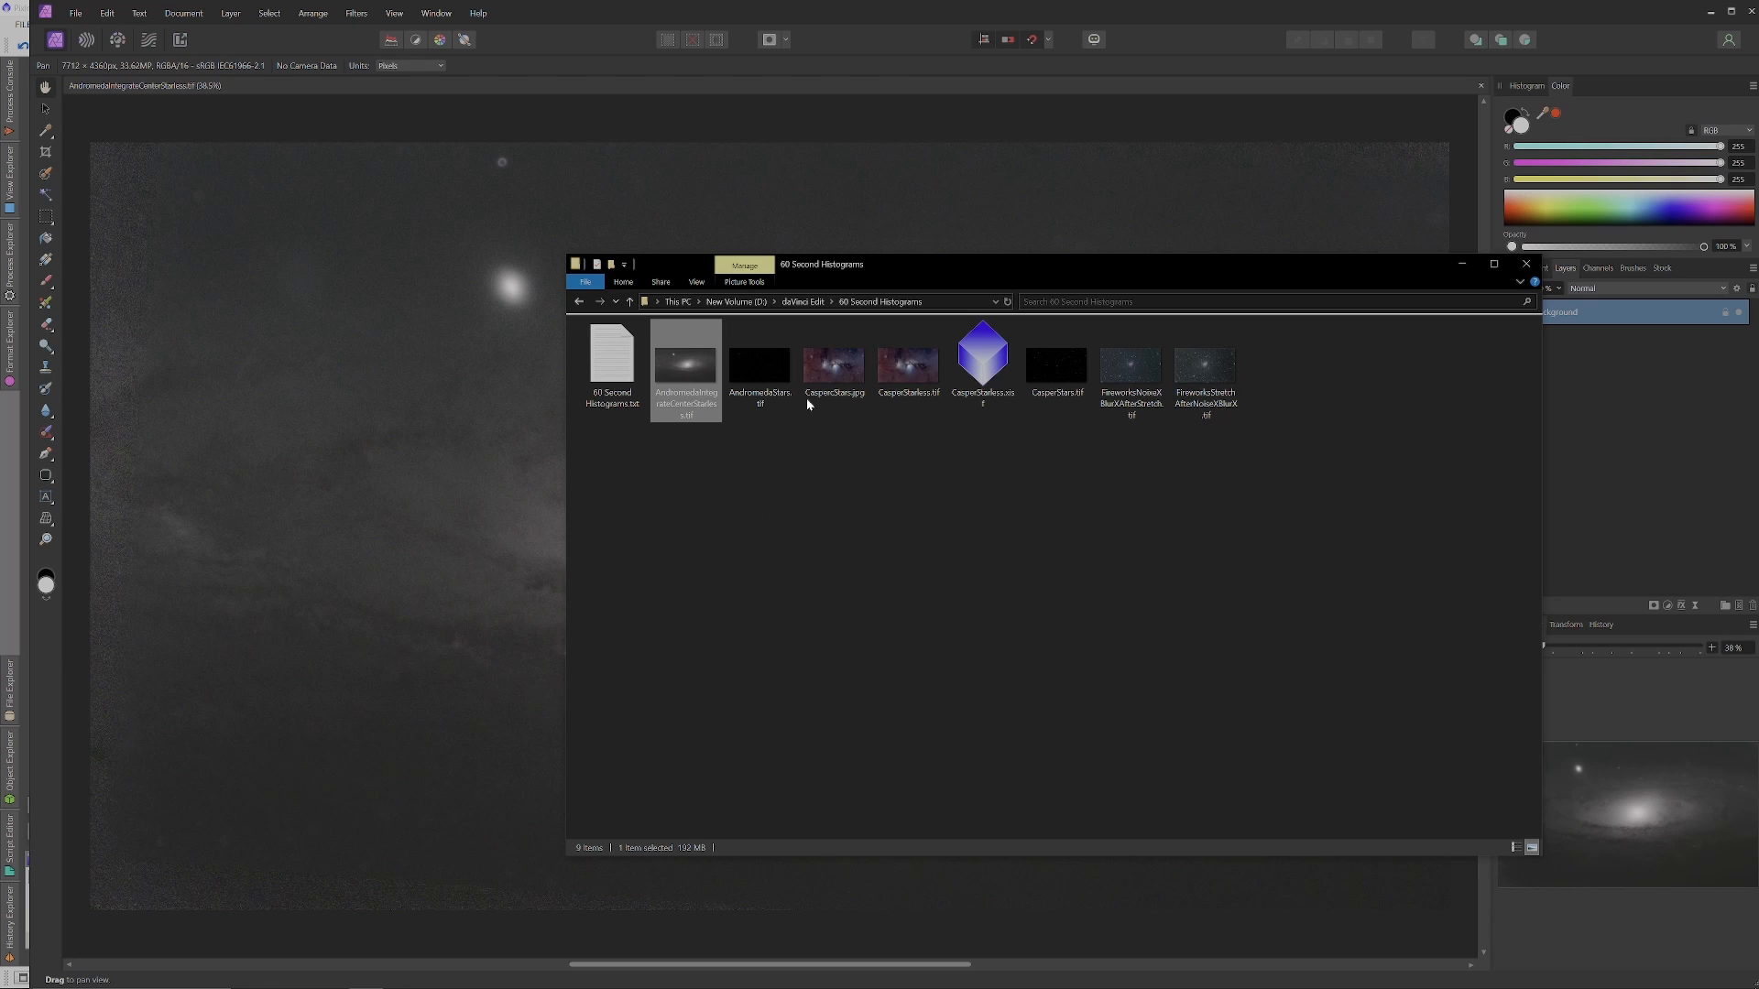
drag(760, 366, 513, 355)
click(1020, 20)
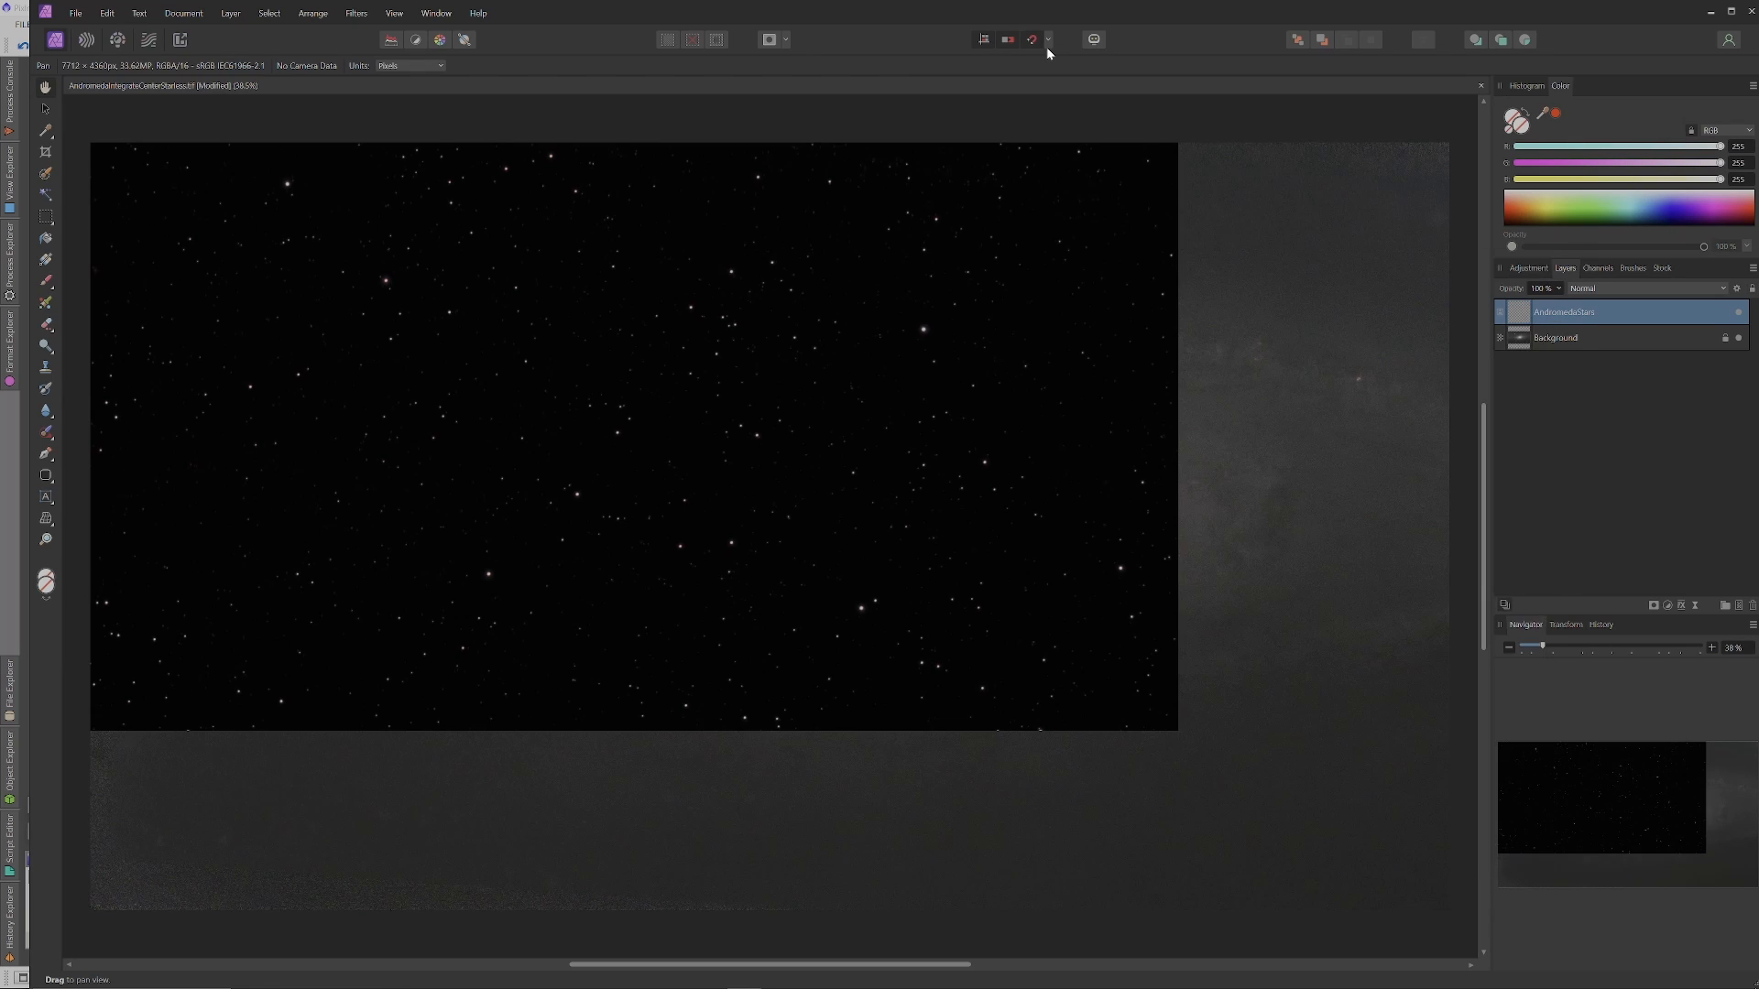
Align the AndromedaStars layer exactly over the galaxy background and set its blend mode to Screen.
mouse_move(100, 124)
mouse_down()
mouse_move(140, 166)
mouse_move(160, 137)
mouse_move(97, 109)
mouse_up()
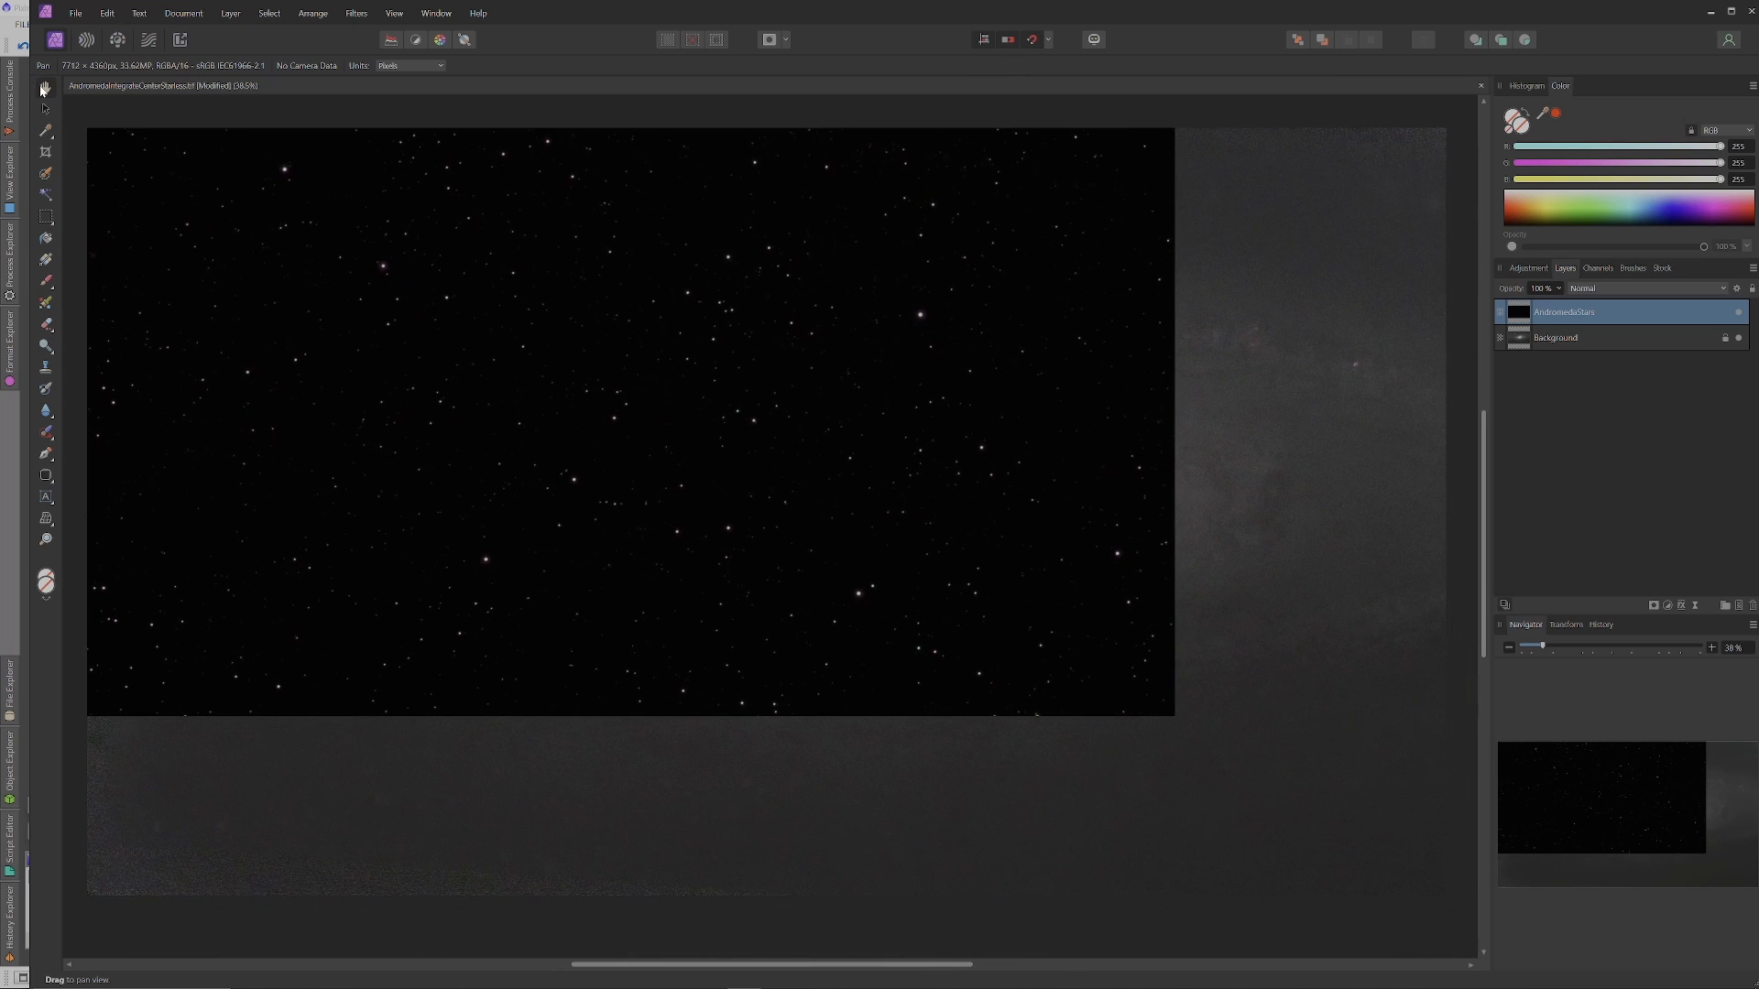
click(45, 108)
drag(199, 217, 406, 327)
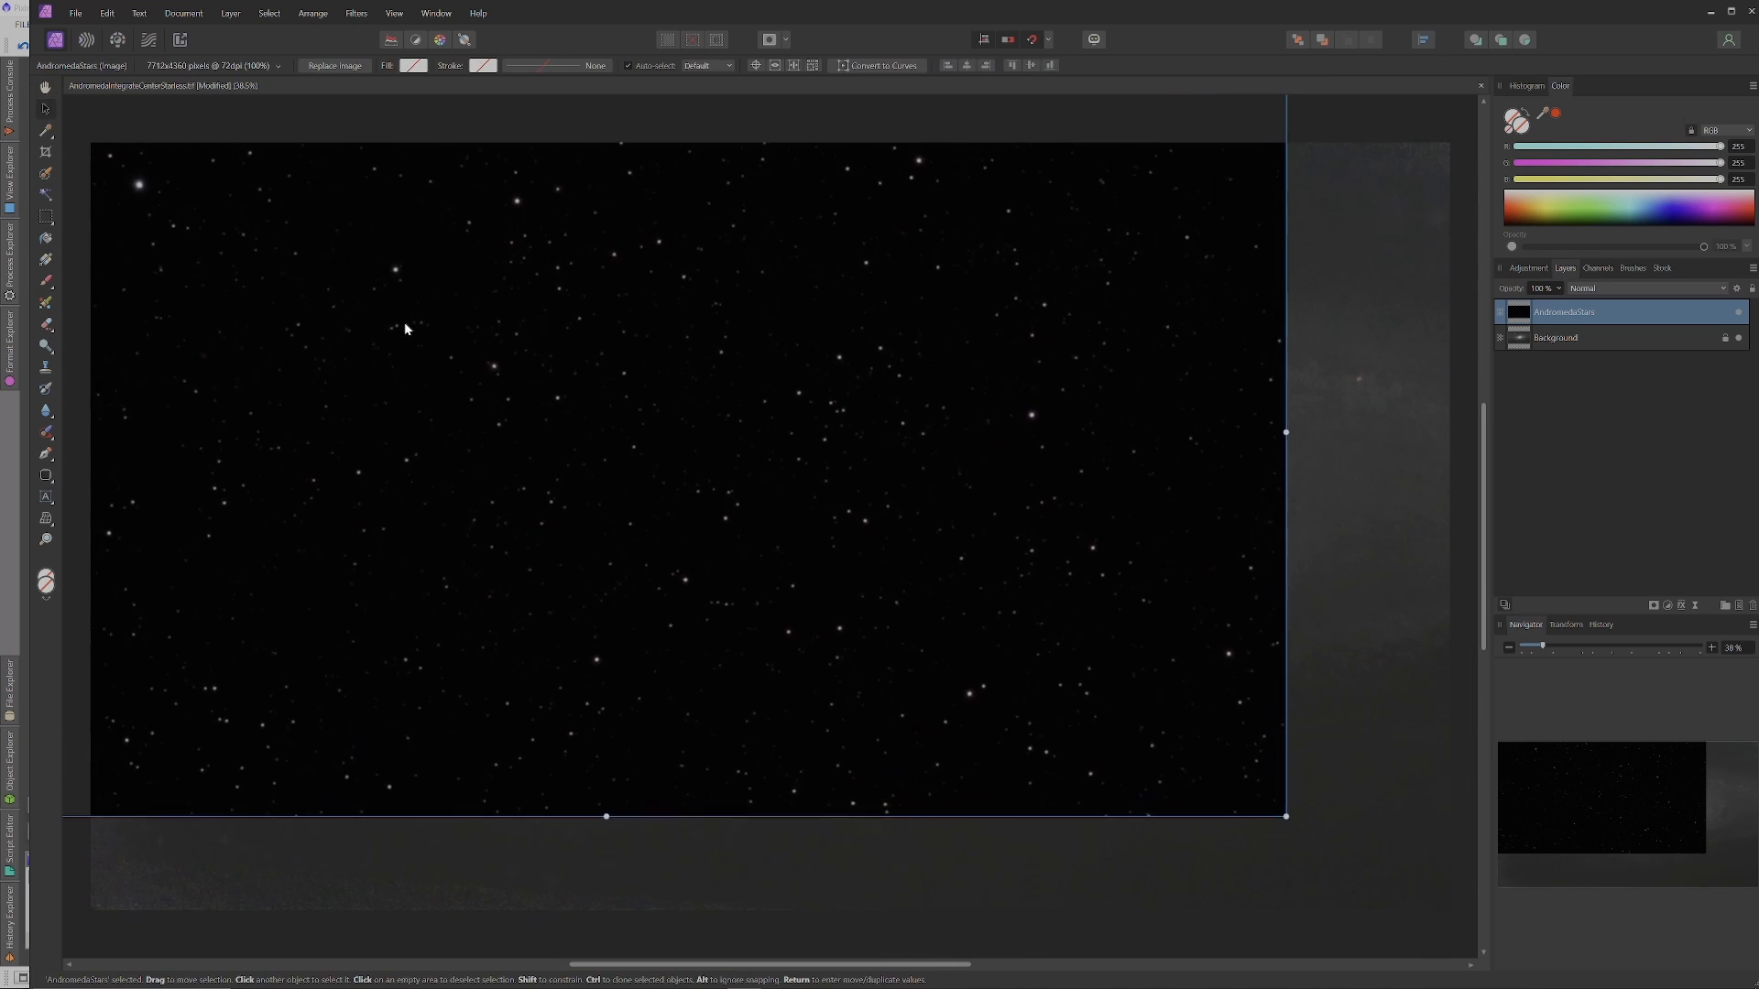
scroll(407, 328, down, 1)
drag(561, 383, 688, 433)
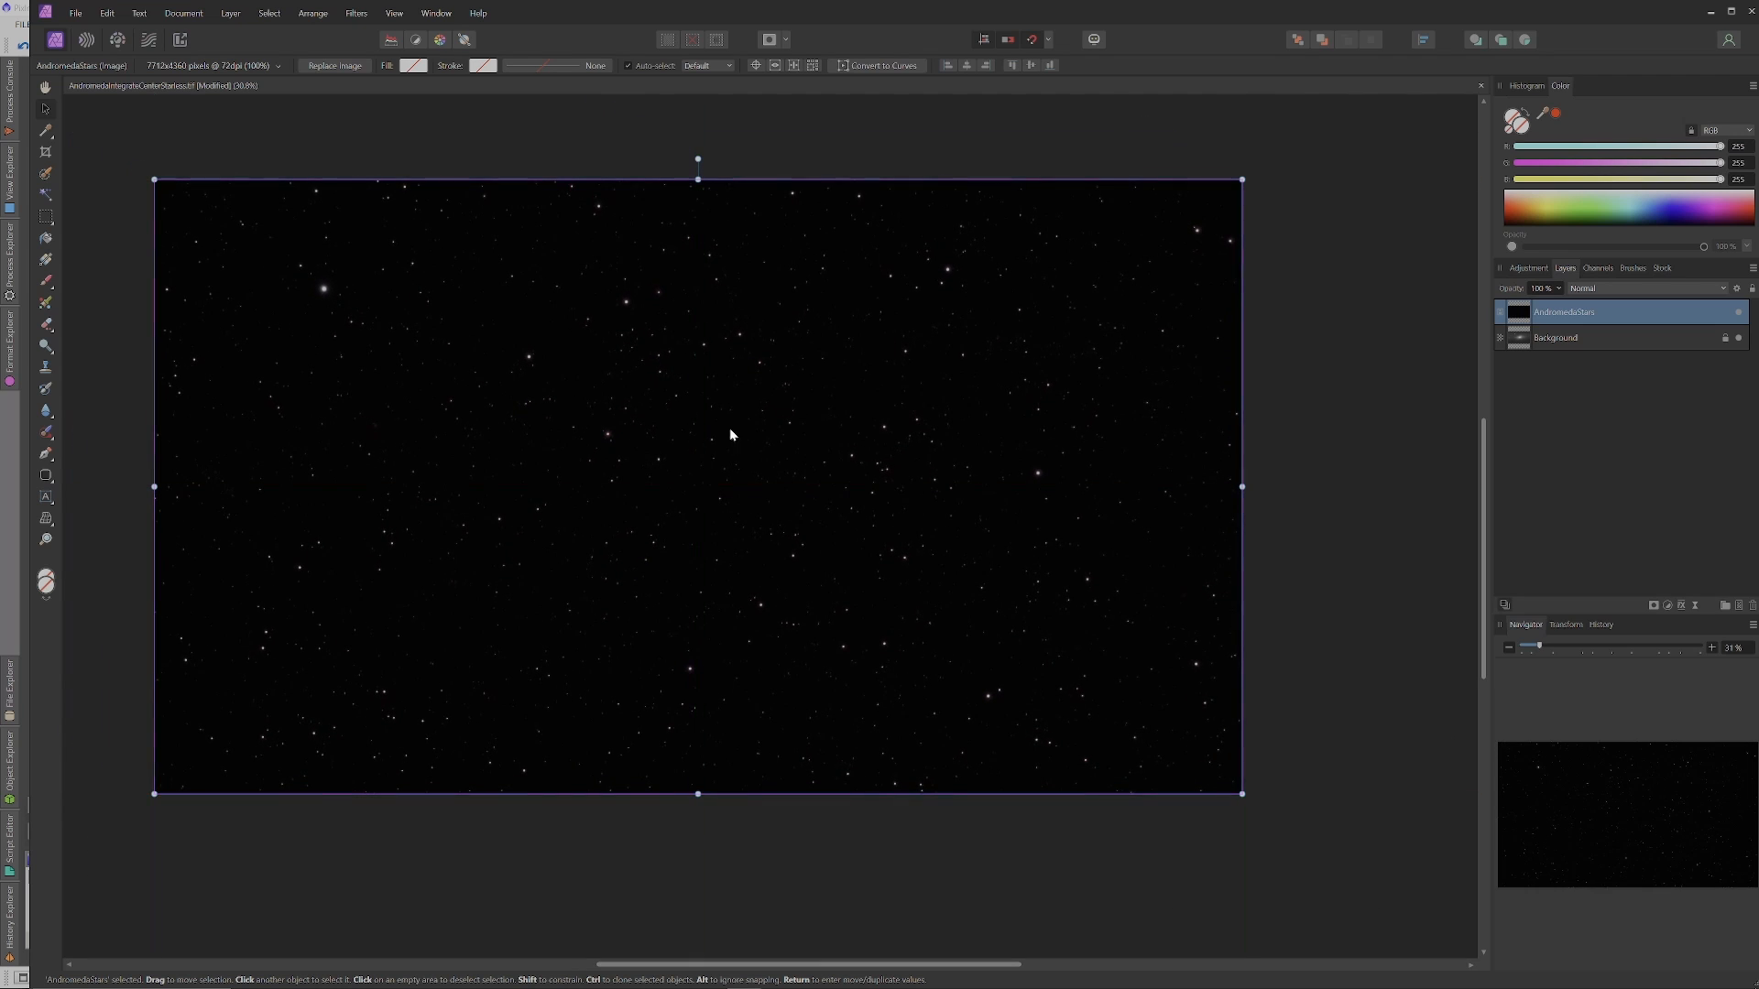
double_click(45, 88)
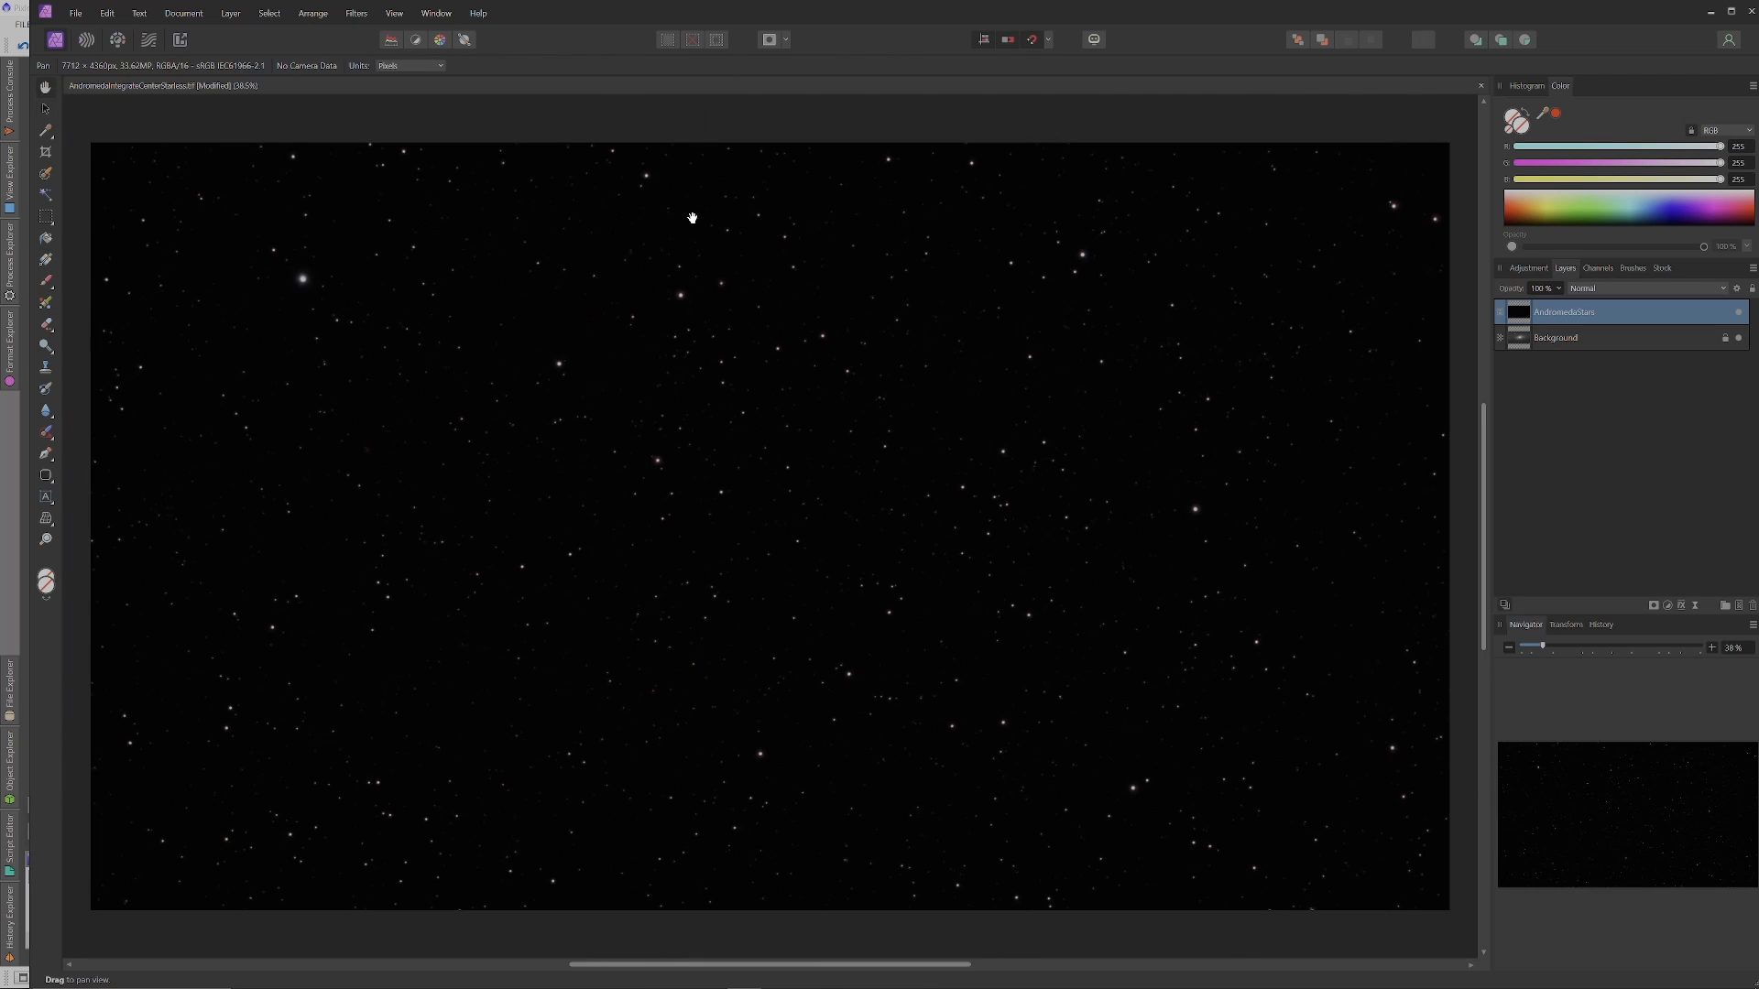
click(1655, 290)
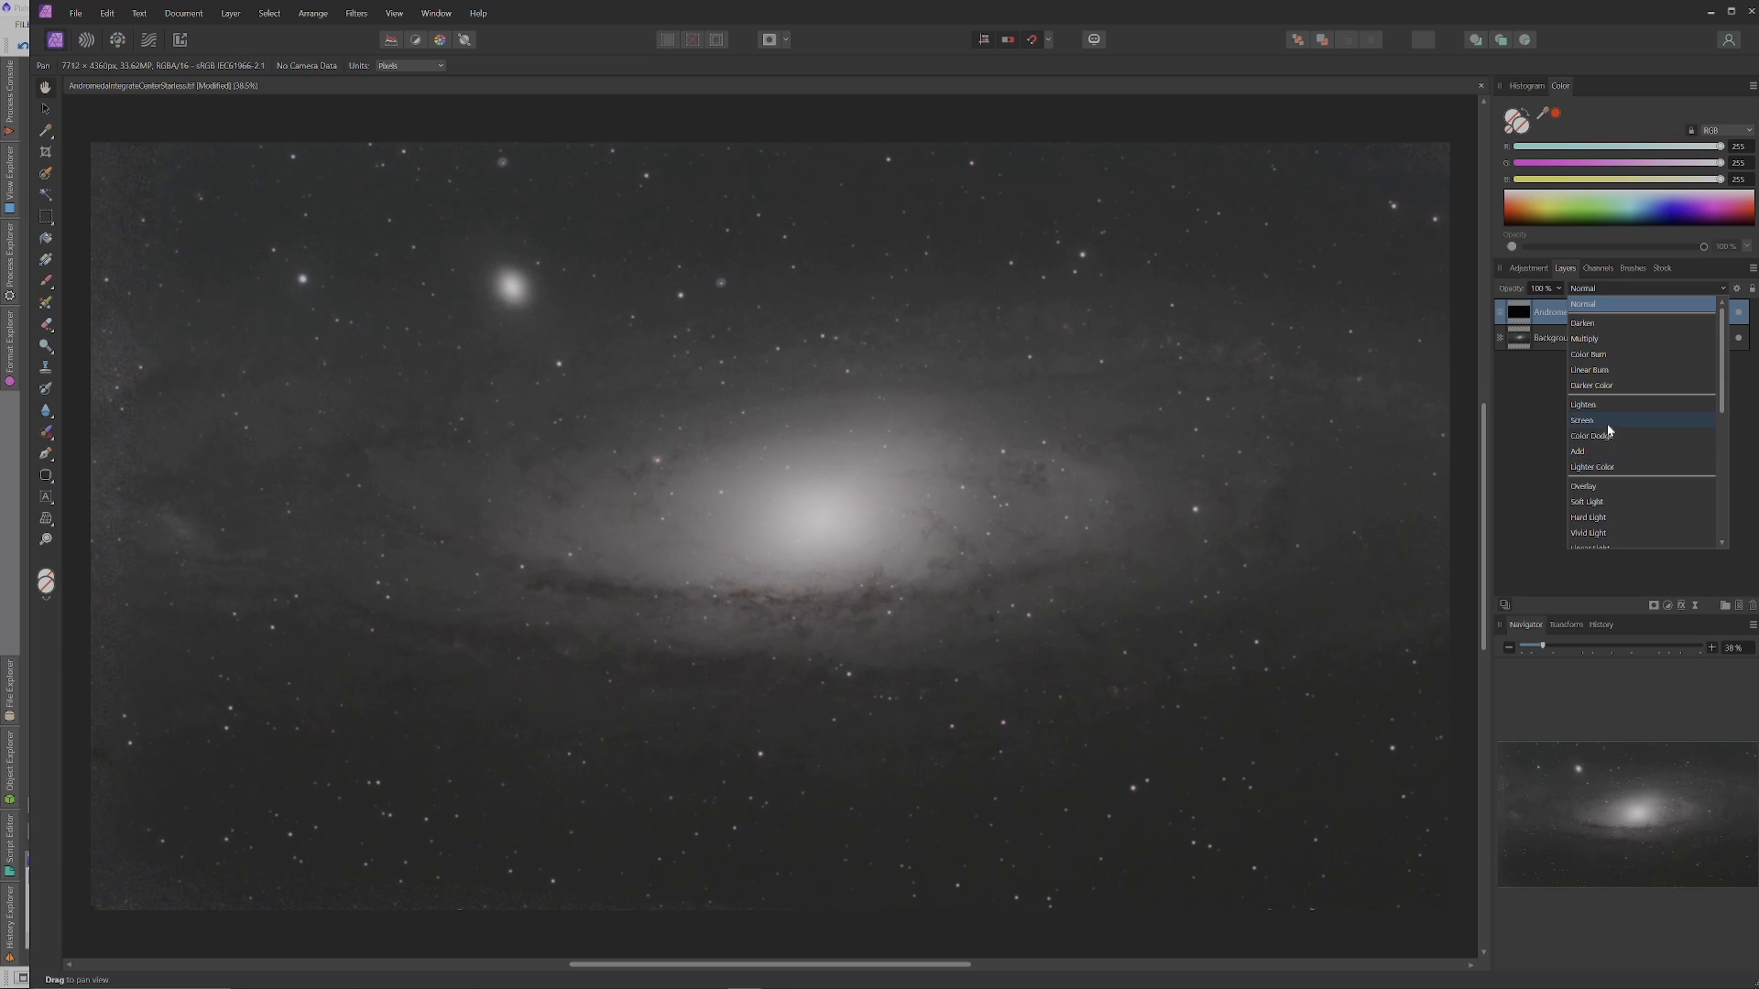
click(1608, 424)
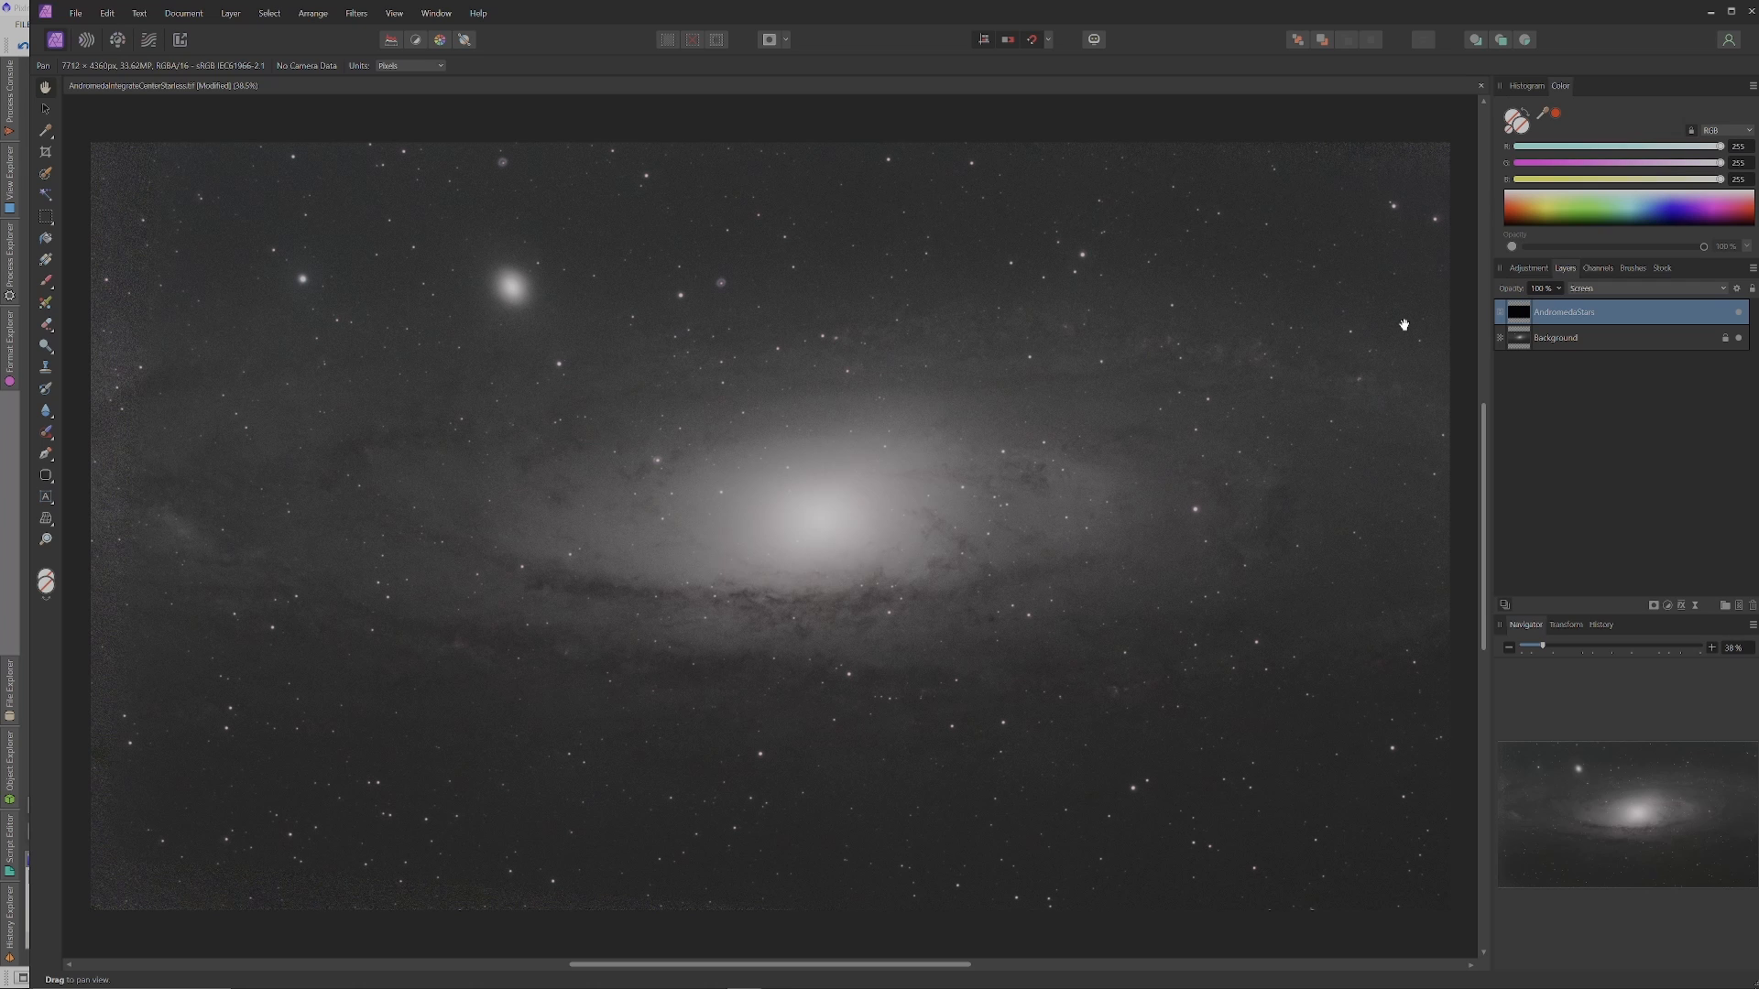
Duplicate the Background layer and tune the galaxy with a Shadows / Highlights adjustment.
click(1576, 339)
key(ctrl+j)
click(1527, 267)
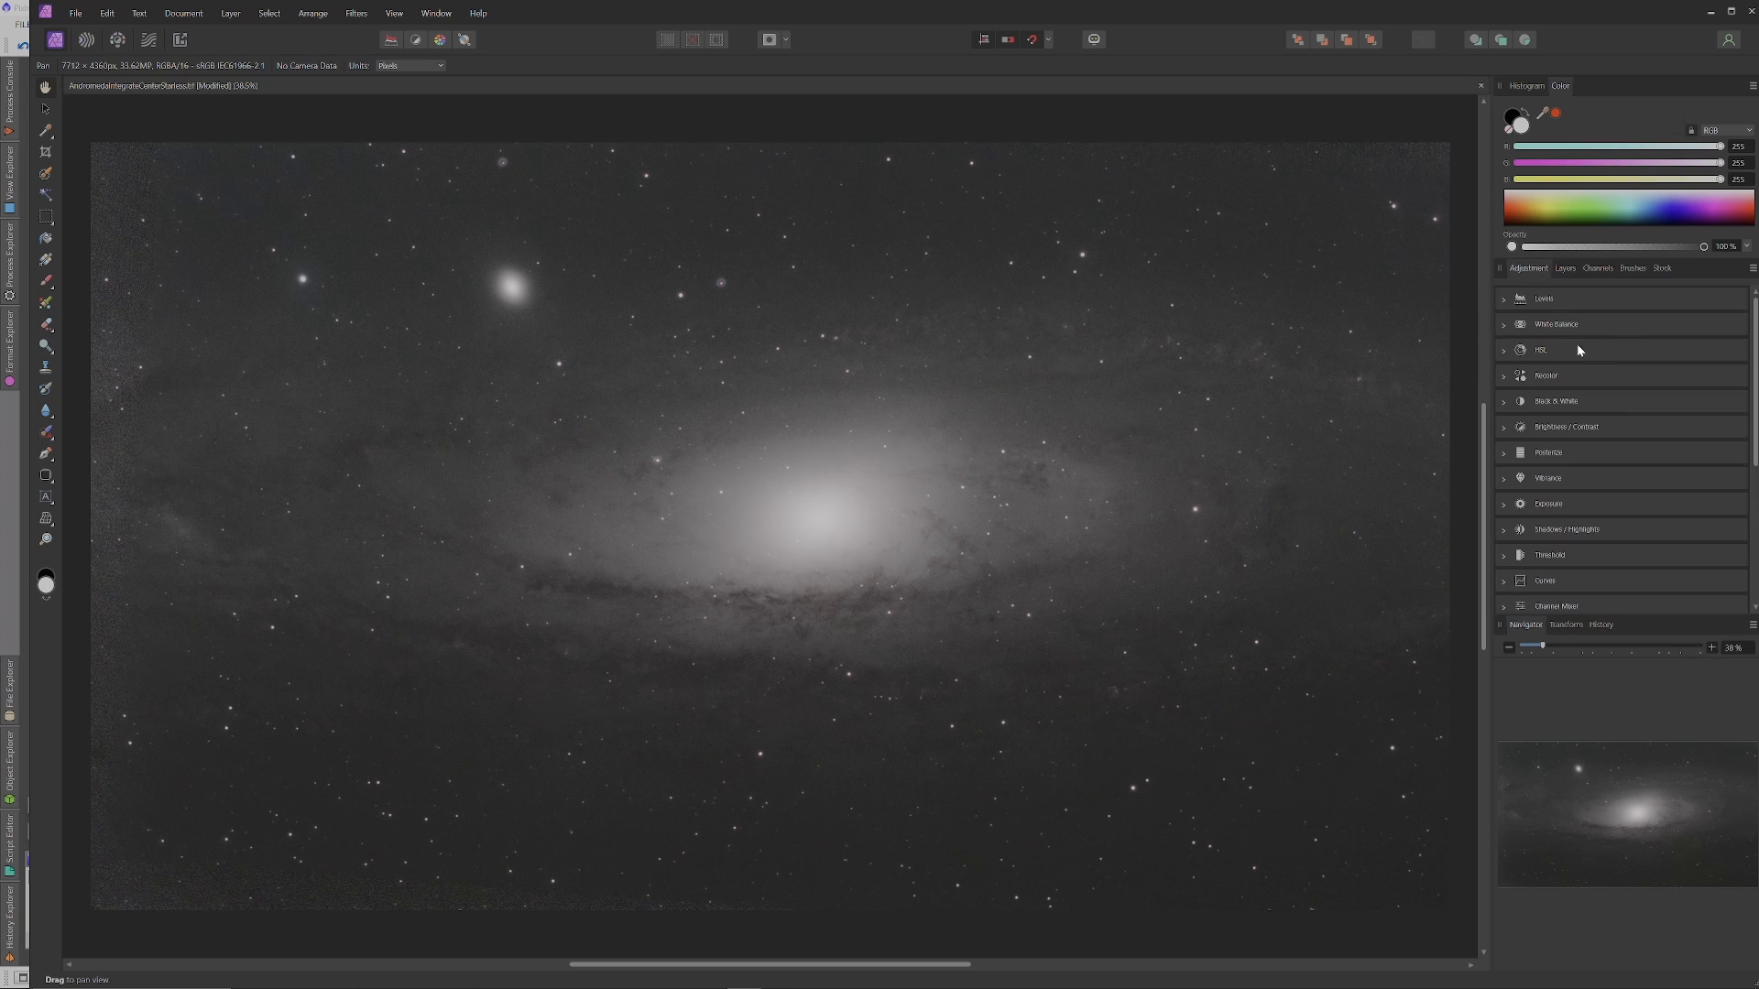
click(1567, 530)
click(1565, 268)
drag(1517, 847, 1446, 852)
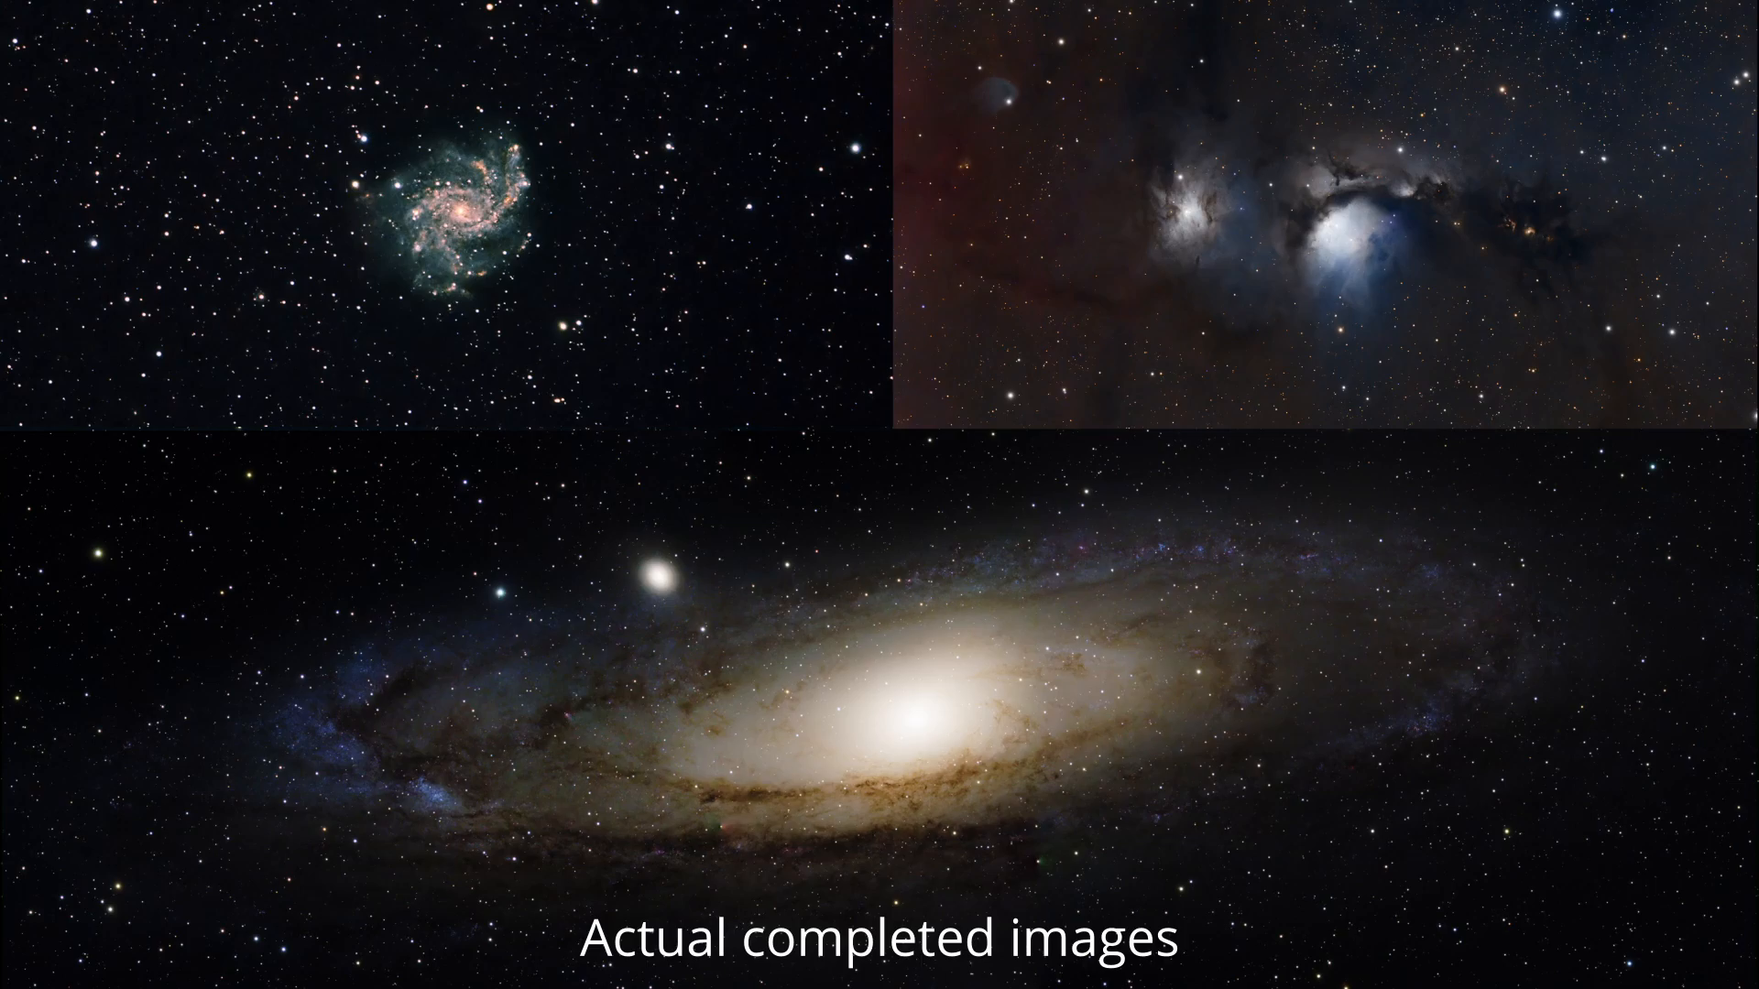